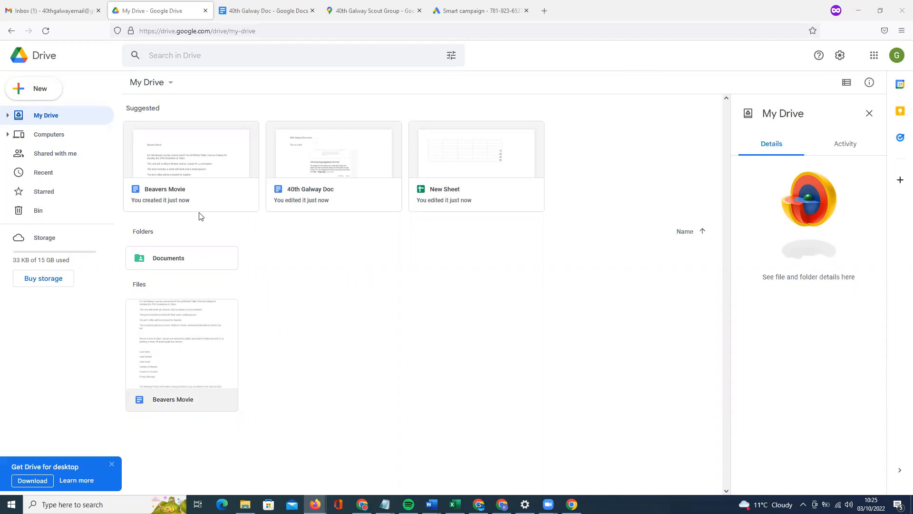
Open the Beavers Movie file from My Drive in Google Docs.
{"action": "double_click", "coordinate": [199, 331]}
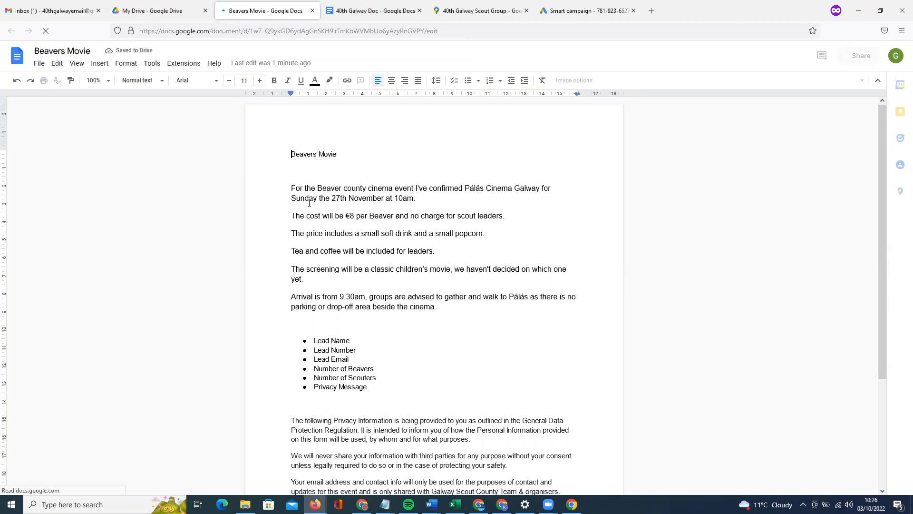
Delete the blank line above the 'See GDPR…' sentence, then return to the Google Drive tab.
{"action": "scroll", "coordinate": [369, 292], "scroll_direction": "down", "scroll_amount": 2}
{"action": "left_click_drag", "start_coordinate": [291, 188], "coordinate": [313, 255]}
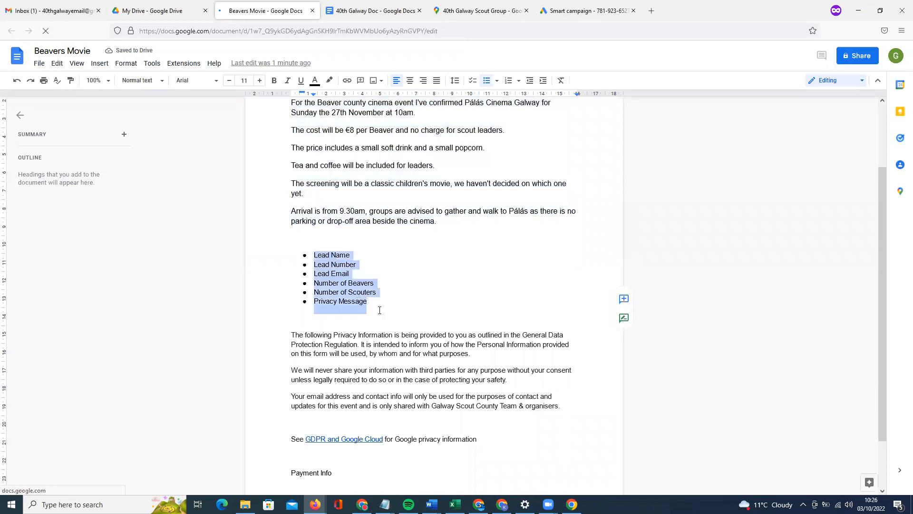
{"action": "left_click", "coordinate": [357, 292]}
{"action": "scroll", "coordinate": [454, 383], "scroll_direction": "down", "scroll_amount": 1}
{"action": "left_click", "coordinate": [400, 382]}
{"action": "key", "text": "BackSpace"}
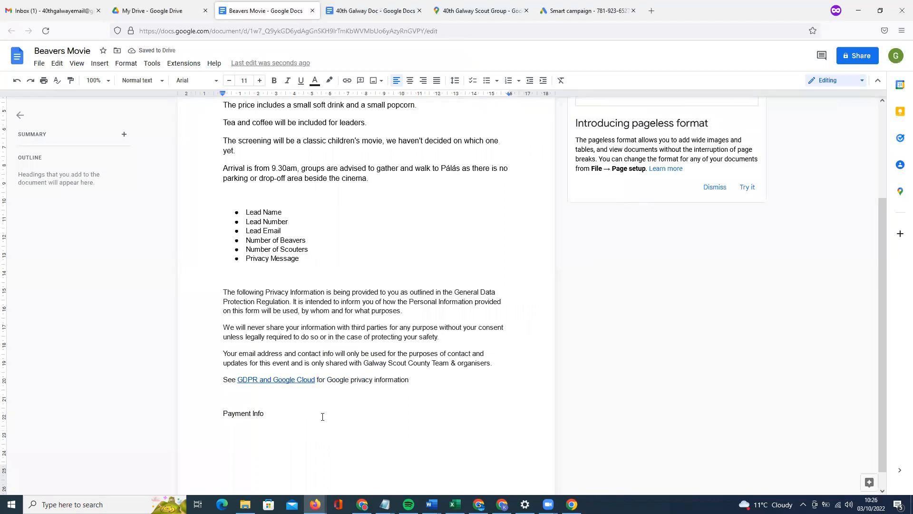
{"action": "scroll", "coordinate": [218, 196], "scroll_direction": "up", "scroll_amount": 2}
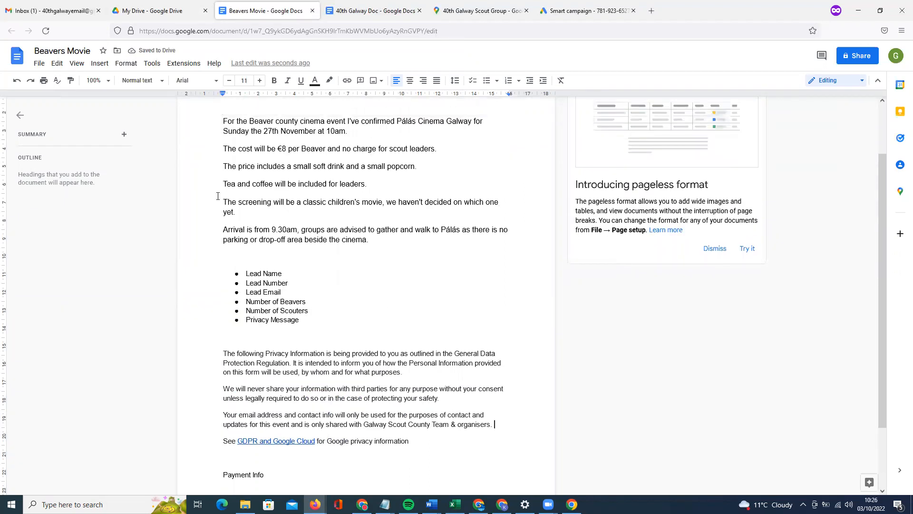
{"action": "left_click", "coordinate": [142, 10]}
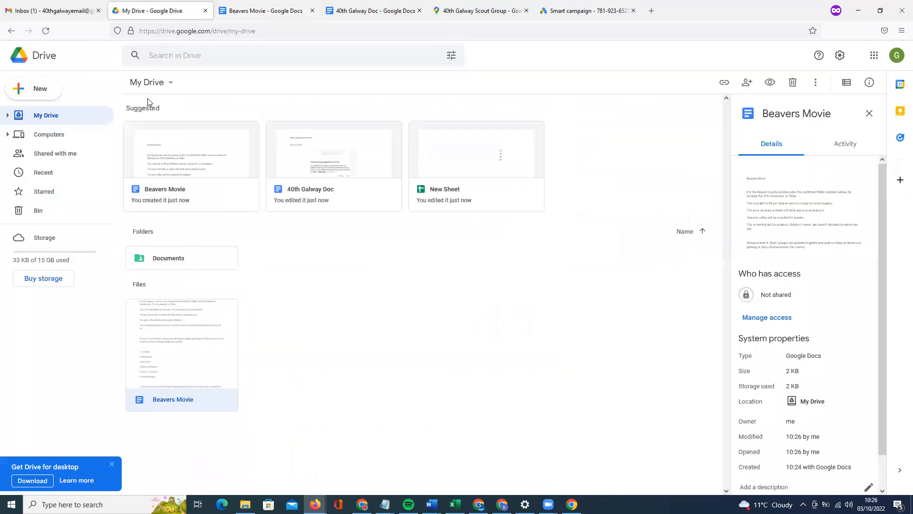
Look through the Google apps grid from the Gmail inbox.
{"action": "left_click", "coordinate": [64, 12]}
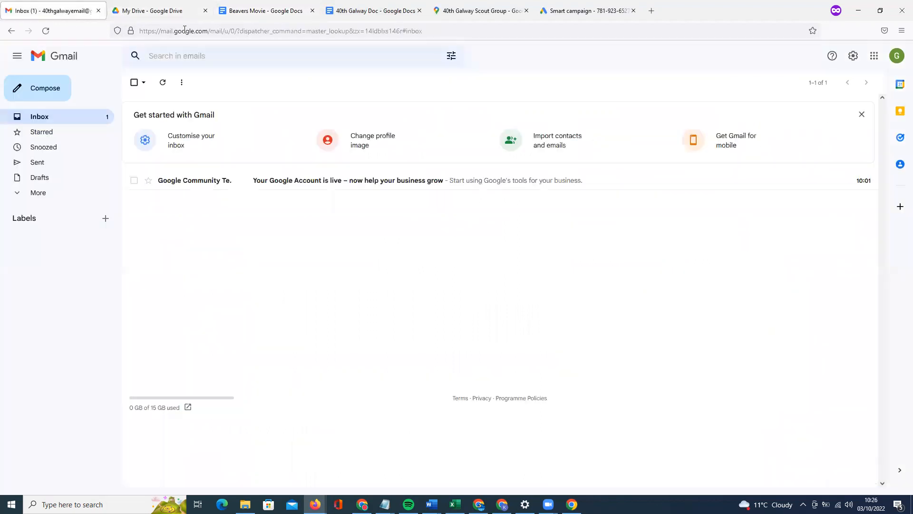
{"action": "left_click", "coordinate": [870, 61]}
{"action": "scroll", "coordinate": [838, 222], "scroll_direction": "down", "scroll_amount": 3}
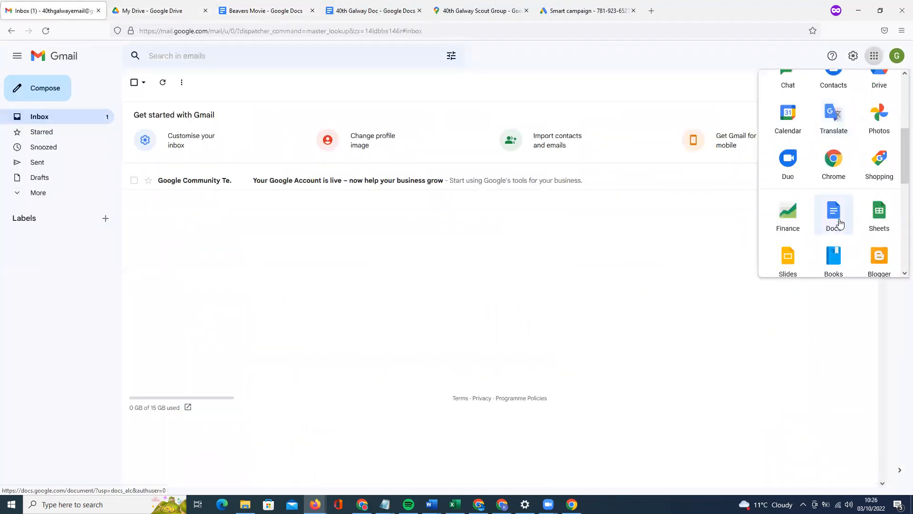
{"action": "scroll", "coordinate": [838, 219], "scroll_direction": "down", "scroll_amount": 5}
{"action": "scroll", "coordinate": [837, 221], "scroll_direction": "up", "scroll_amount": 4}
{"action": "scroll", "coordinate": [836, 223], "scroll_direction": "down", "scroll_amount": 6}
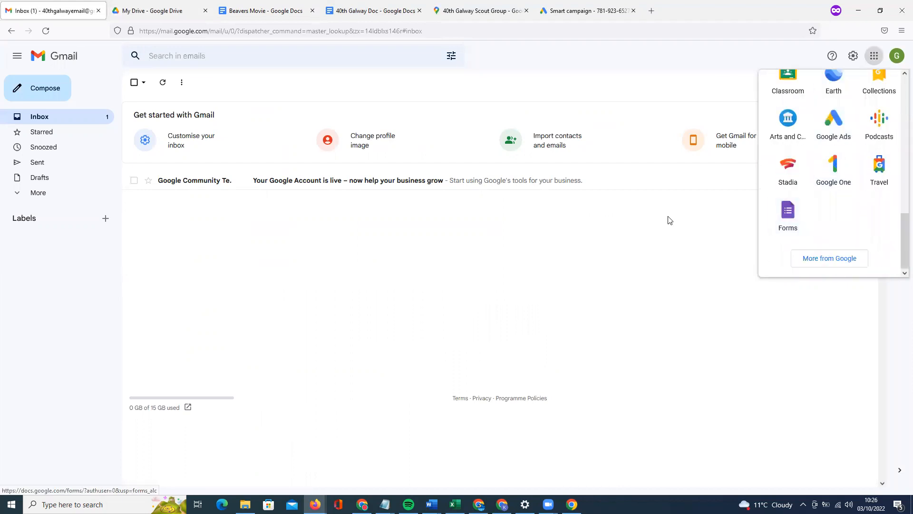
Back in Drive, create a new blank Google Form from the New menu.
{"action": "left_click", "coordinate": [164, 13]}
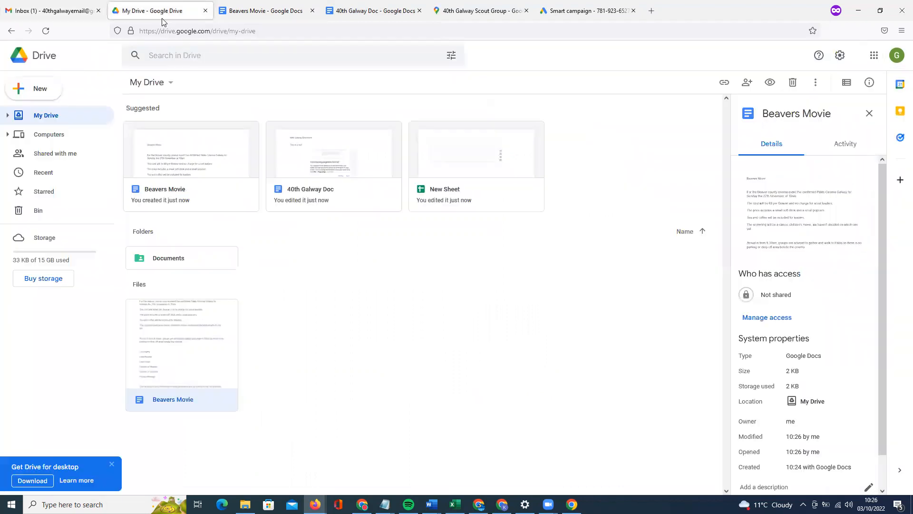
{"action": "left_click", "coordinate": [43, 93]}
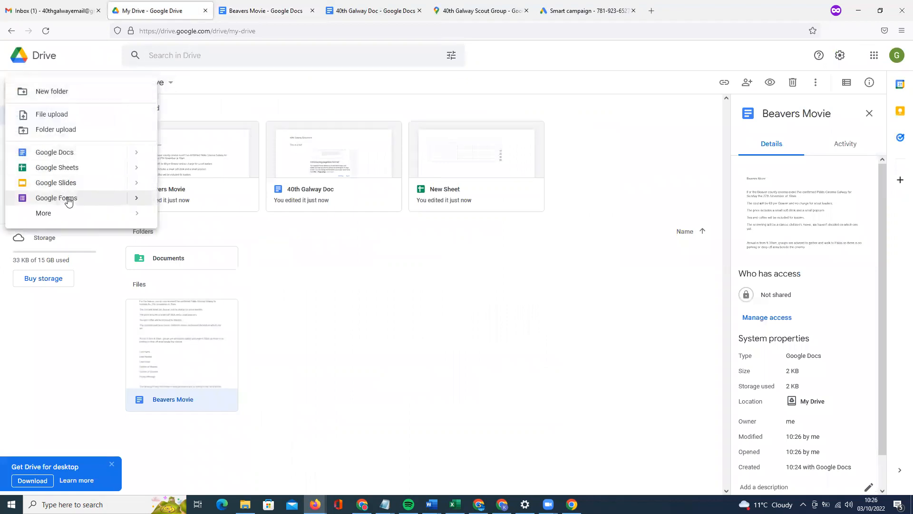
{"action": "left_click", "coordinate": [69, 200]}
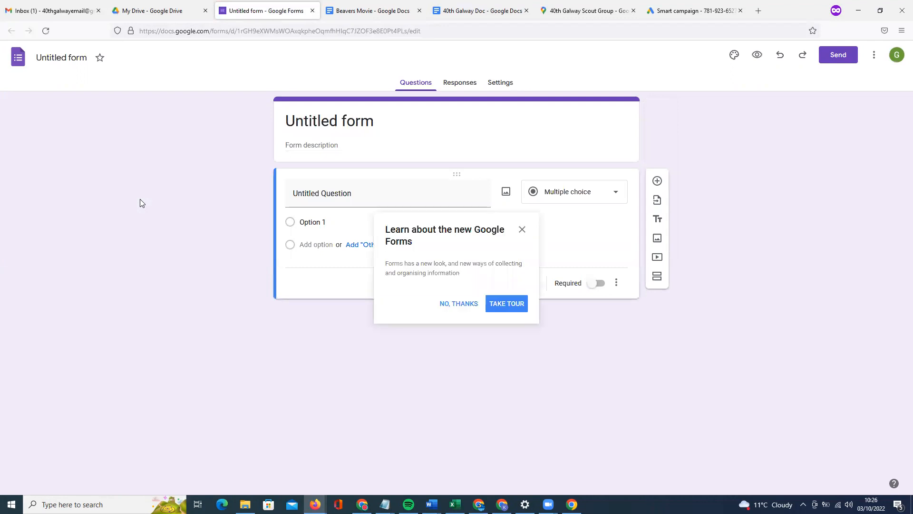
Dismiss the intro and replace 'Untitled form' with 'Beavers Movie Day', then go back to the document.
{"action": "left_click", "coordinate": [522, 230]}
{"action": "left_click", "coordinate": [348, 122]}
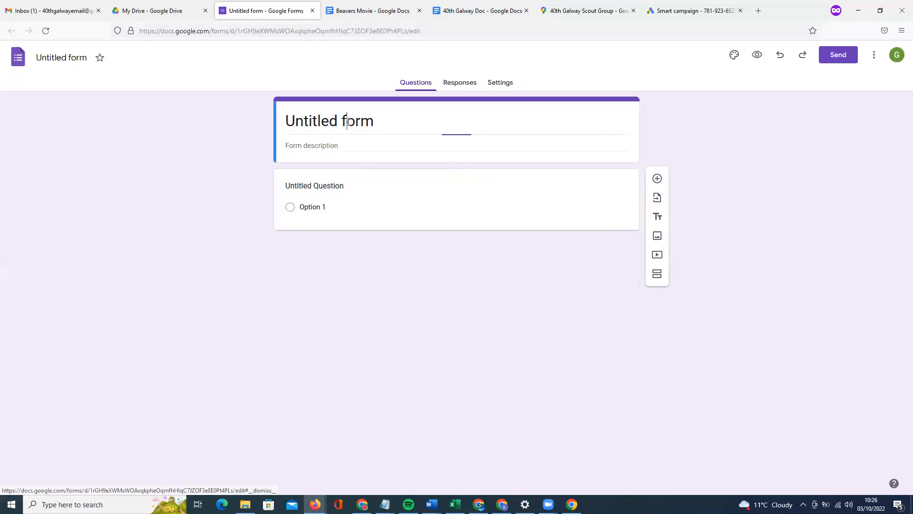
{"action": "left_click_drag", "start_coordinate": [376, 122], "coordinate": [296, 123]}
{"action": "double_click", "coordinate": [296, 123]}
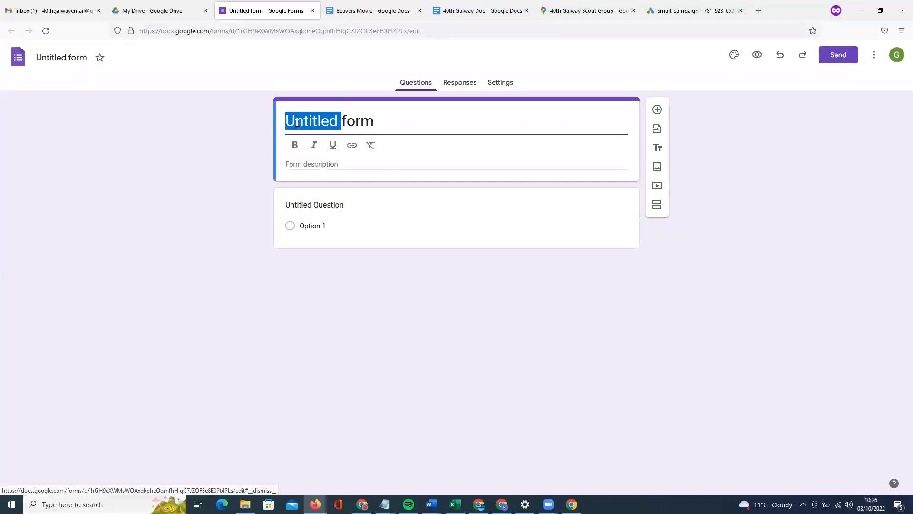
{"action": "left_click", "coordinate": [310, 123]}
{"action": "triple_click", "coordinate": [312, 123]}
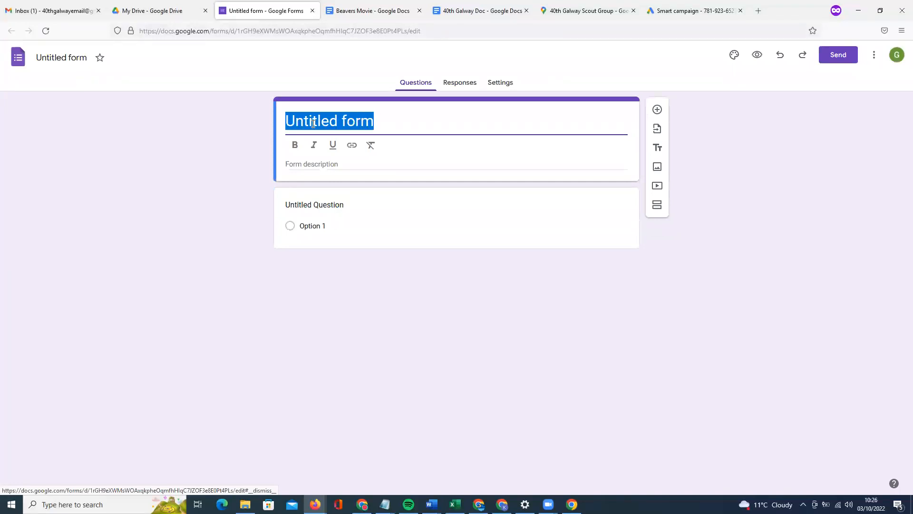
{"action": "type", "text": "Beavers "}
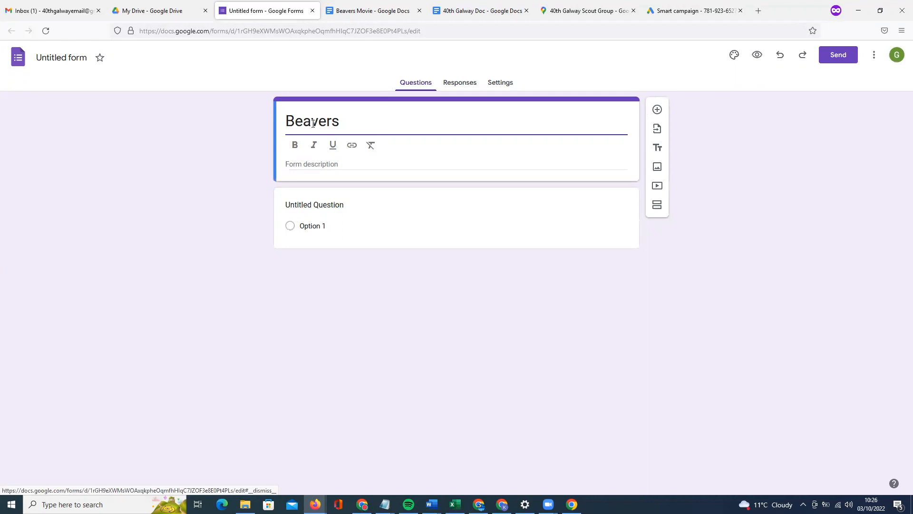
{"action": "type", "text": "Movie Day"}
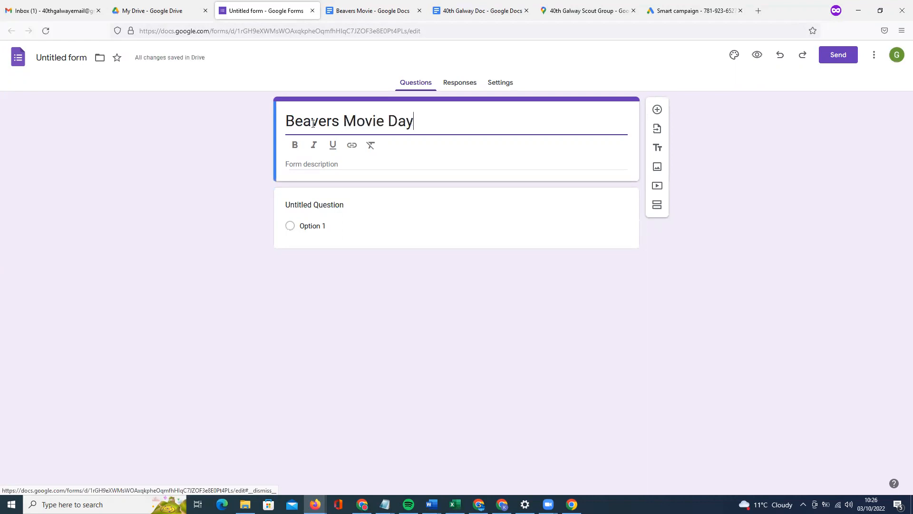
{"action": "left_click", "coordinate": [341, 166]}
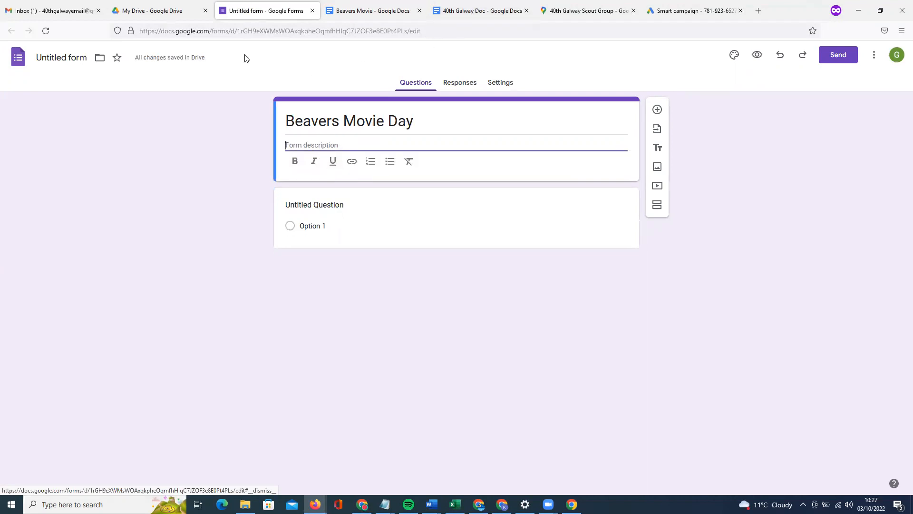
{"action": "key", "text": "ctrl+Tab"}
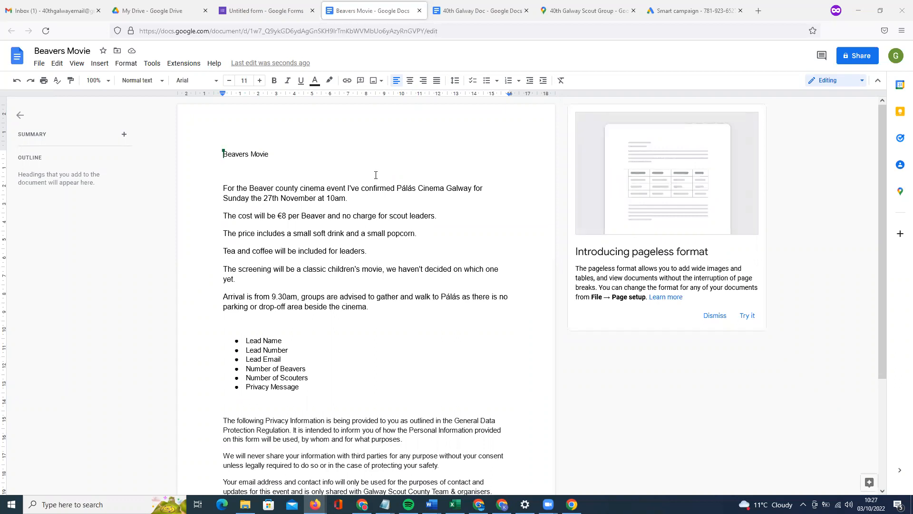
Remove 'For the' and 'I've confirmed' so the paragraph opens with 'Beaver county cinema event'.
{"action": "left_click", "coordinate": [399, 190]}
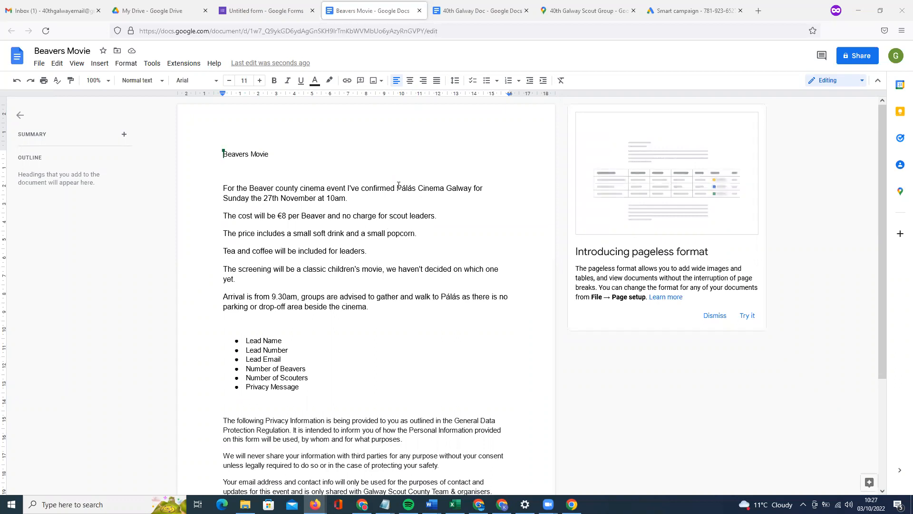
{"action": "left_click_drag", "start_coordinate": [396, 188], "coordinate": [344, 187]}
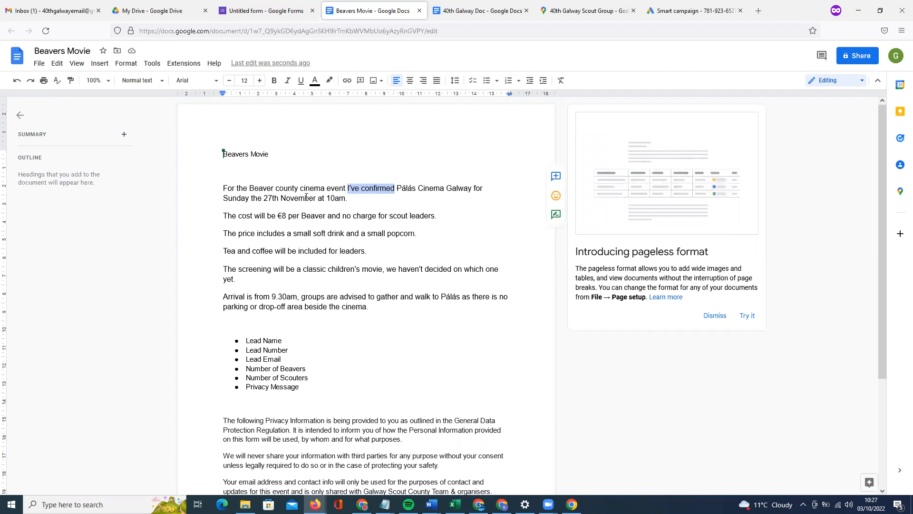
{"action": "type", "text": "-"}
{"action": "left_click_drag", "start_coordinate": [250, 187], "coordinate": [223, 187]}
{"action": "key", "text": "BackSpace"}
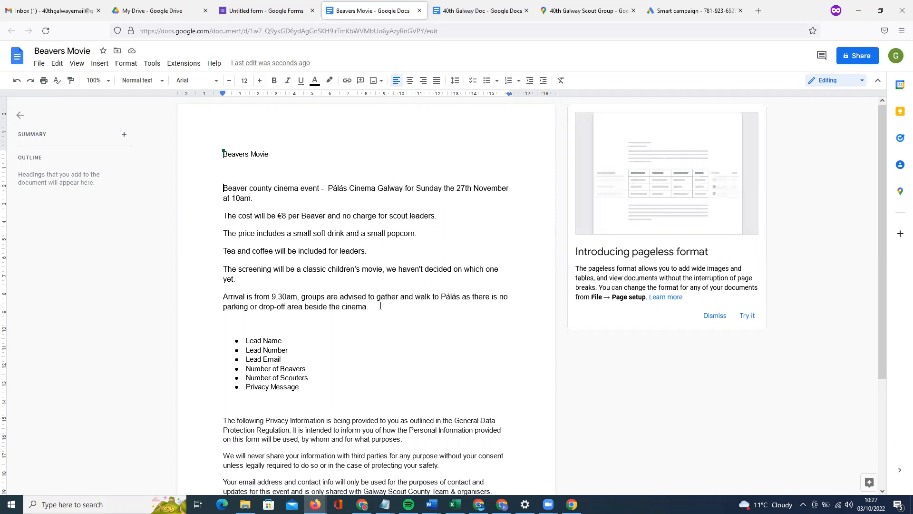
Paste the six copied event paragraphs into the form's description.
{"action": "left_click_drag", "start_coordinate": [379, 305], "coordinate": [223, 189]}
{"action": "key", "text": "ctrl+c"}
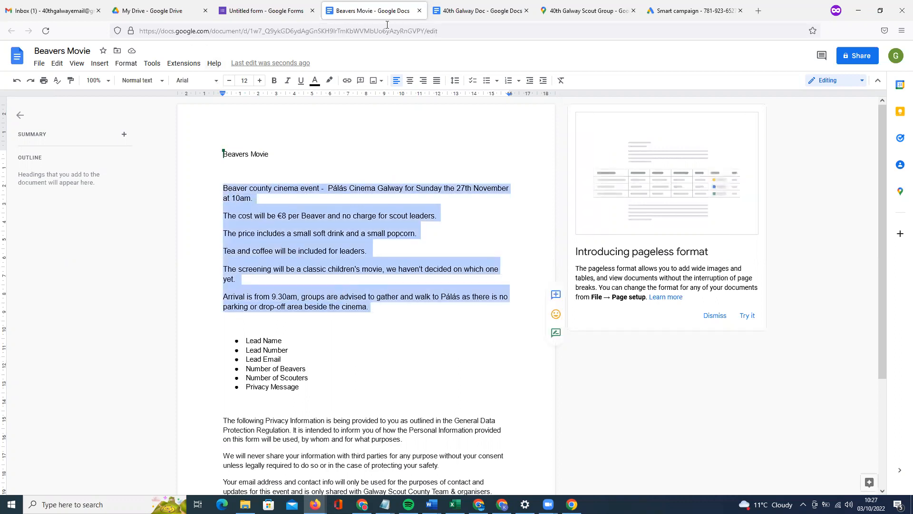
{"action": "left_click", "coordinate": [264, 11]}
{"action": "left_click", "coordinate": [454, 147]}
{"action": "key", "text": "ctrl+v"}
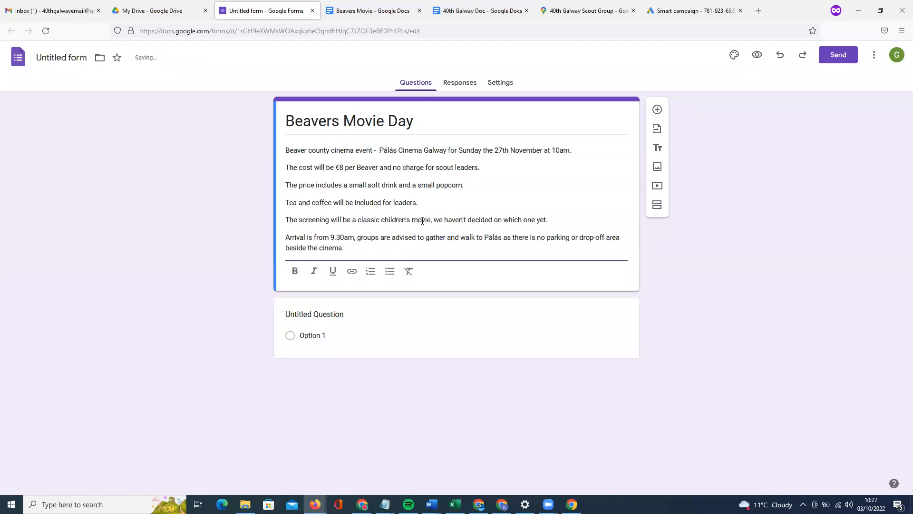
Bullet the description lines from 'The cost…' down and add 'Please contact x for further details' after them.
{"action": "left_click", "coordinate": [287, 168], "text": "shift"}
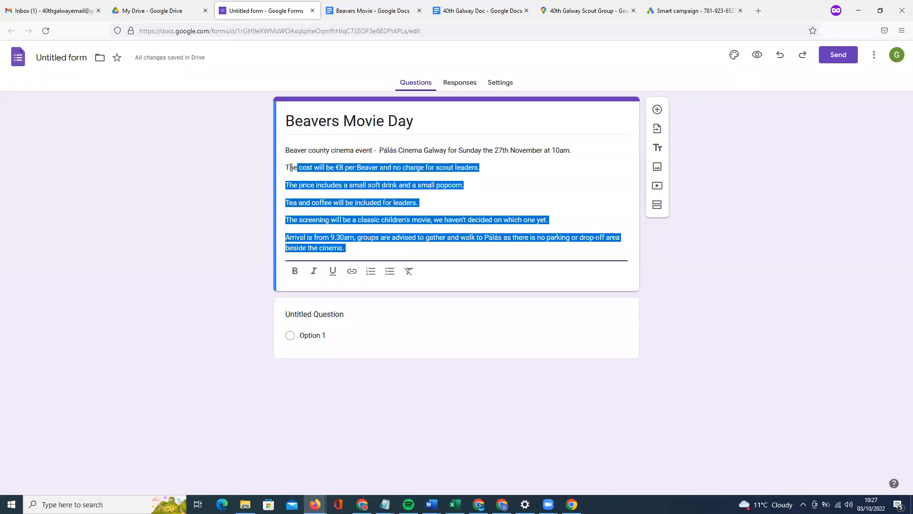
{"action": "left_click", "coordinate": [390, 271]}
{"action": "left_click", "coordinate": [423, 217]}
{"action": "left_click", "coordinate": [427, 226]}
{"action": "key", "text": "Return"}
{"action": "key", "text": "Return"}
{"action": "type", "text": "Please contact x for further details."}
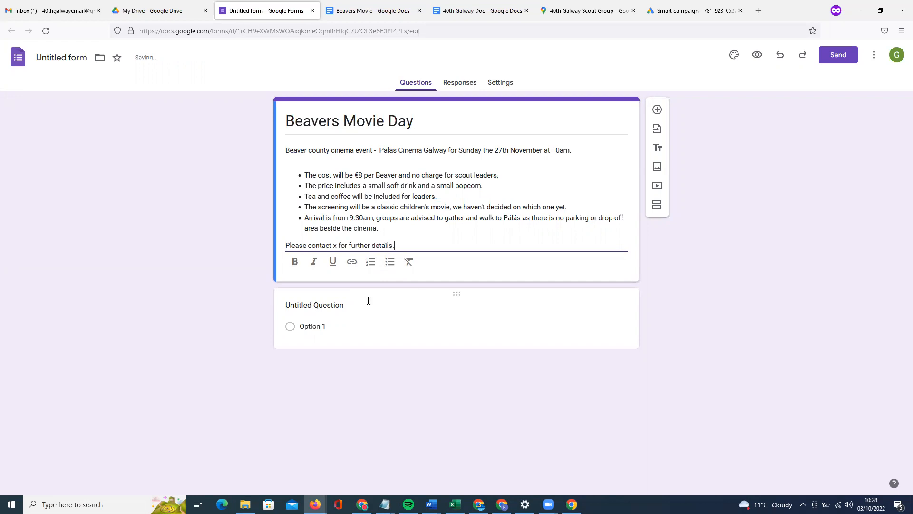
{"action": "left_click", "coordinate": [334, 306]}
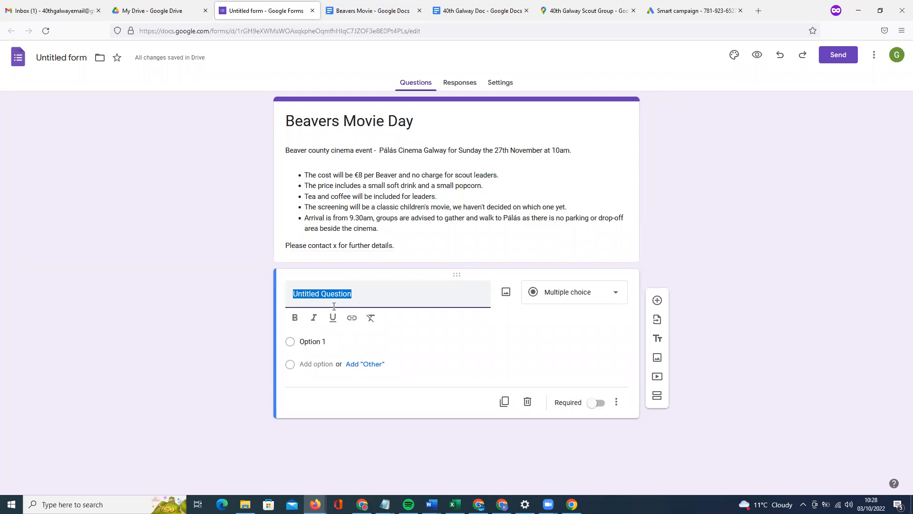
Title the first question 'Lead Scouter Name' and set its type to Short answer.
{"action": "type", "text": "Lead Scouter Name"}
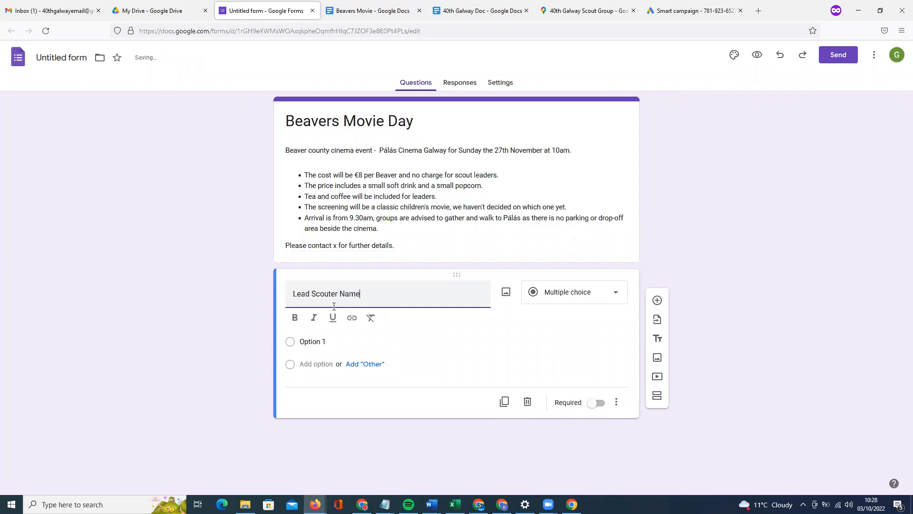
{"action": "left_click", "coordinate": [599, 302]}
{"action": "left_click", "coordinate": [565, 208]}
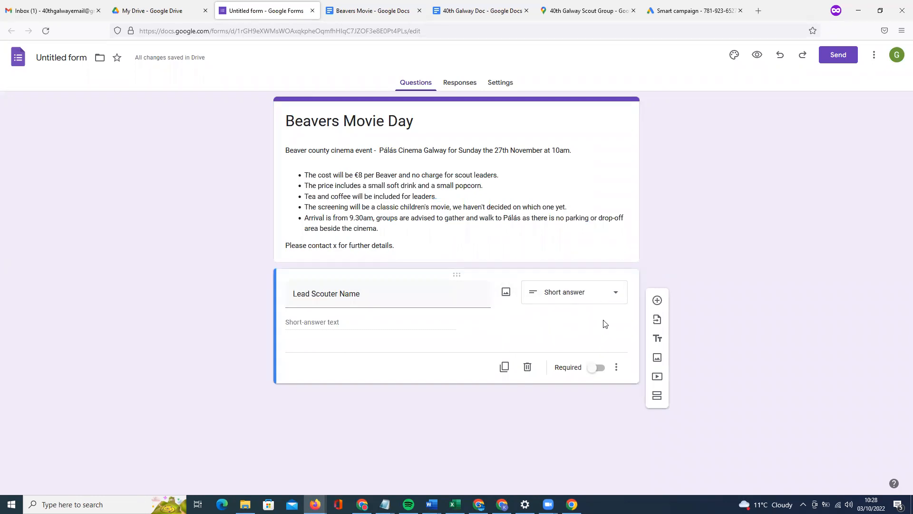
{"action": "left_click", "coordinate": [603, 295]}
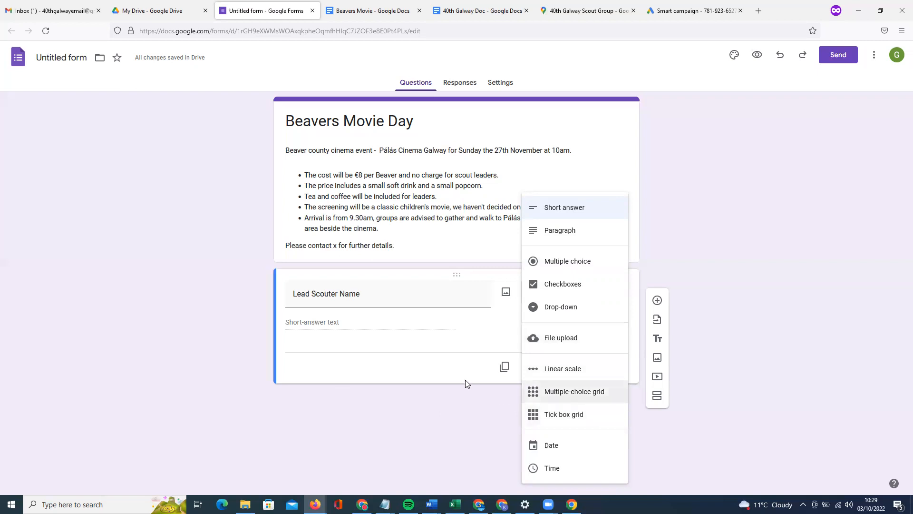
{"action": "left_click", "coordinate": [511, 338]}
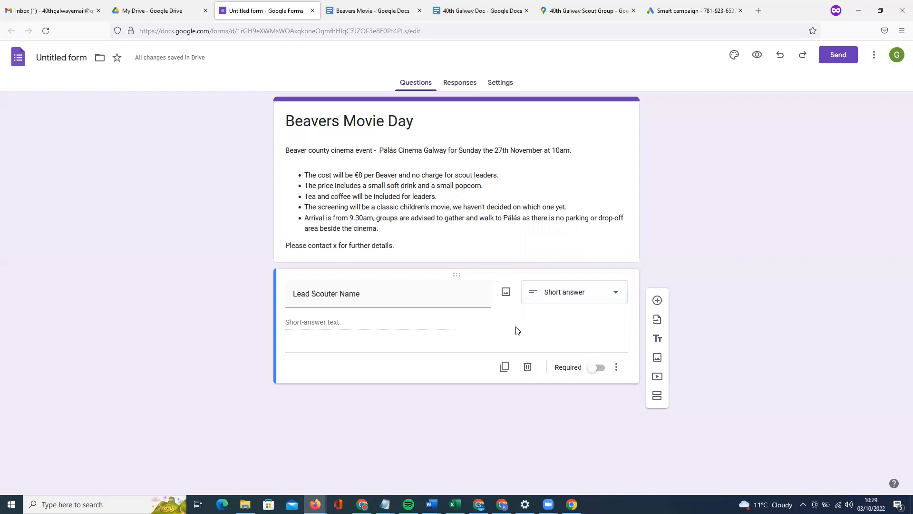
Add short-answer questions 'Lead Scouter Phone Number' and 'Email Address'.
{"action": "left_click", "coordinate": [657, 300]}
{"action": "type", "text": "Lead Scouter "}
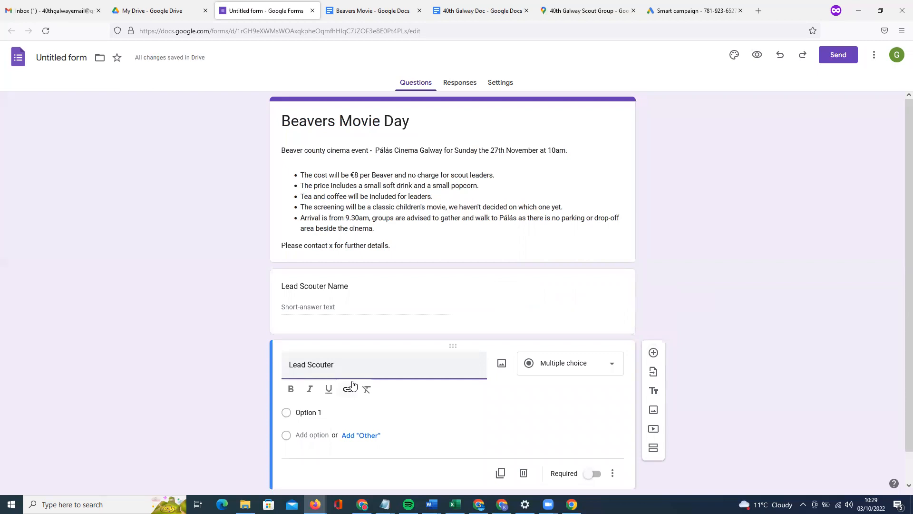
{"action": "type", "text": "hone NU"}
{"action": "key", "text": "BackSpace"}
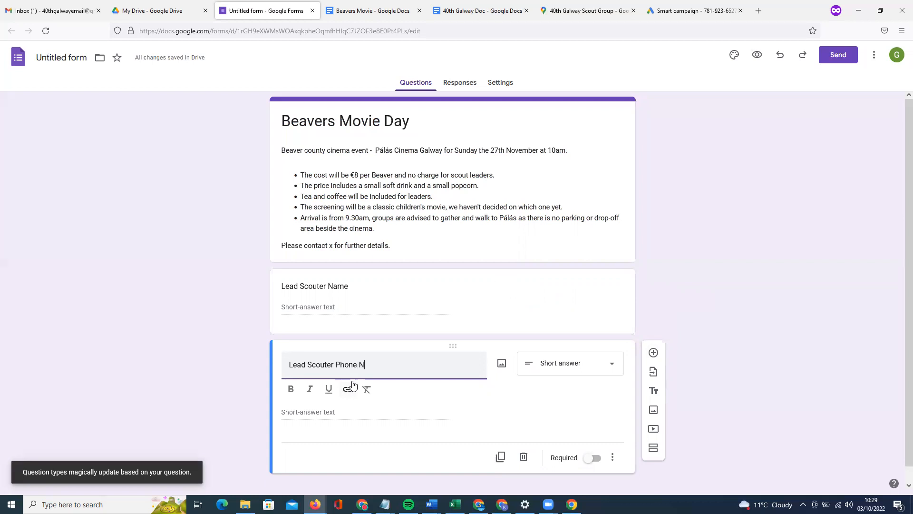
{"action": "left_click", "coordinate": [422, 409]}
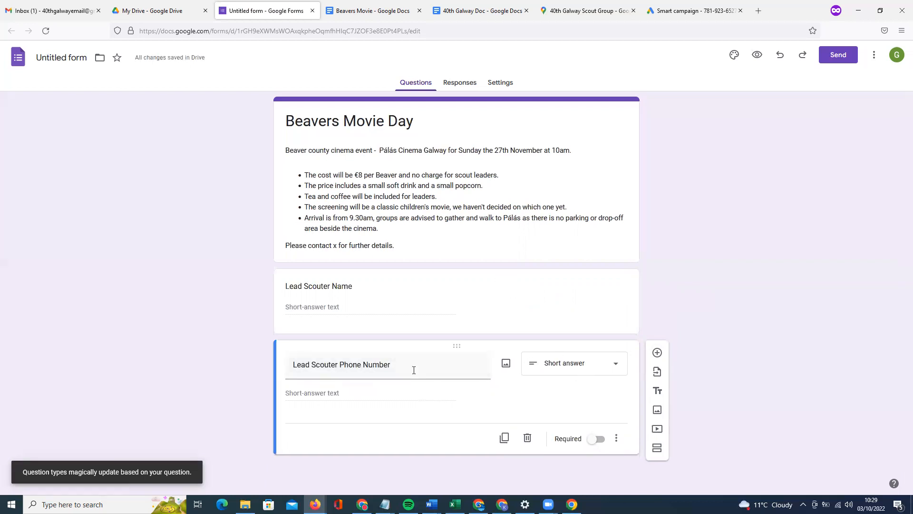
{"action": "left_click", "coordinate": [657, 352]}
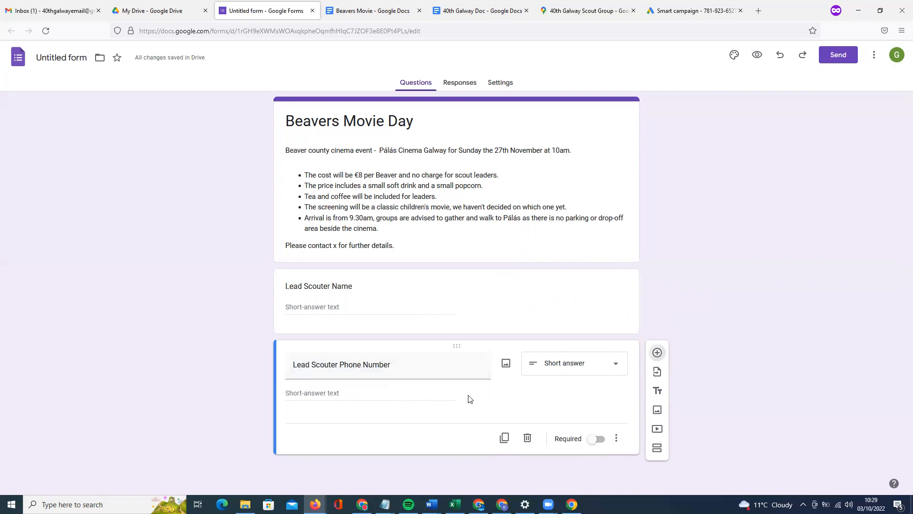
{"action": "type", "text": "Address"}
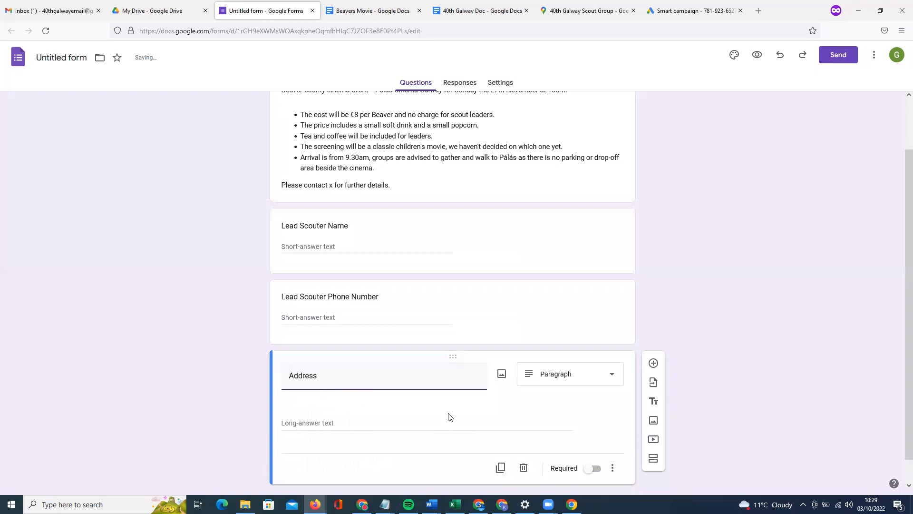
{"action": "double_click", "coordinate": [287, 373]}
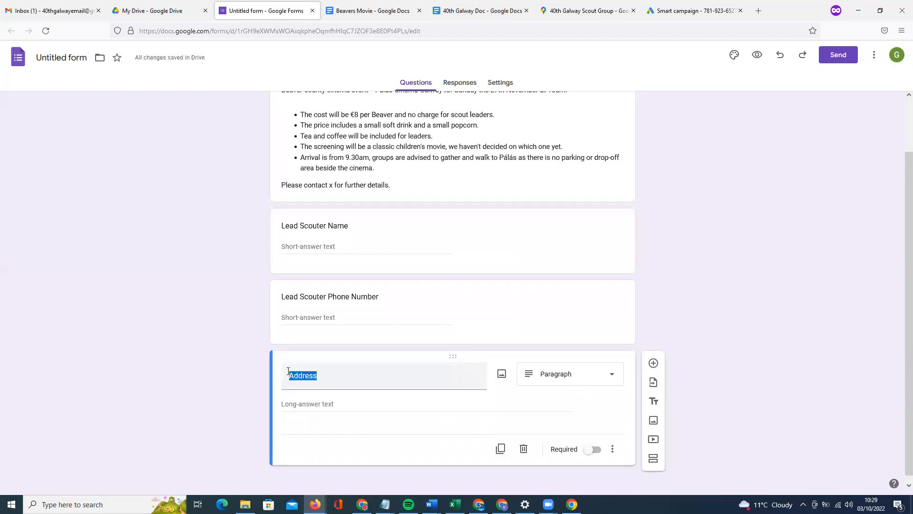
{"action": "type", "text": "Email"}
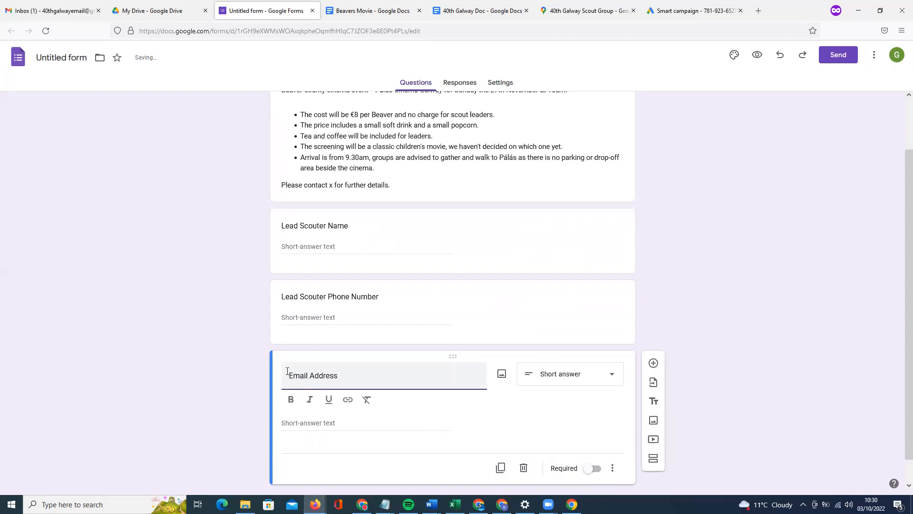
{"action": "left_click", "coordinate": [513, 403]}
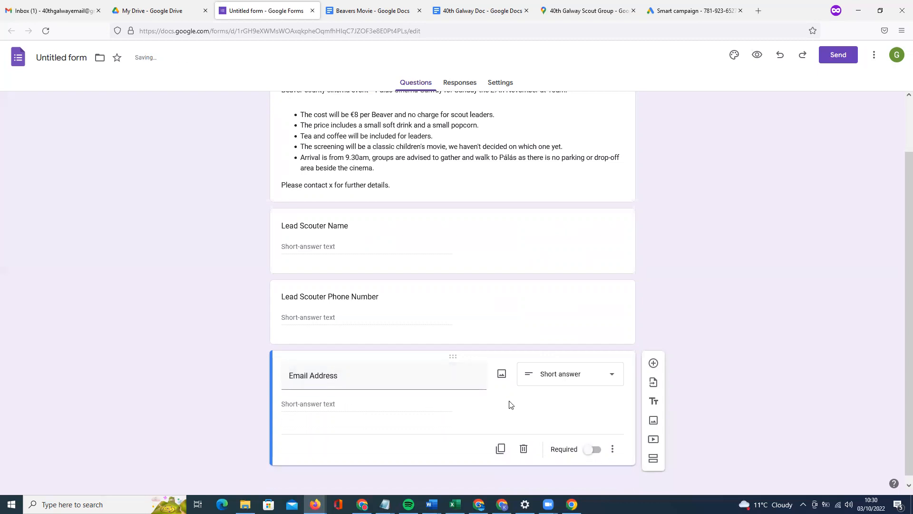
After checking the document's field list, add a 'Number of Beavers' question and change its type.
{"action": "scroll", "coordinate": [464, 380], "scroll_direction": "up", "scroll_amount": 2}
{"action": "scroll", "coordinate": [466, 389], "scroll_direction": "down", "scroll_amount": 2}
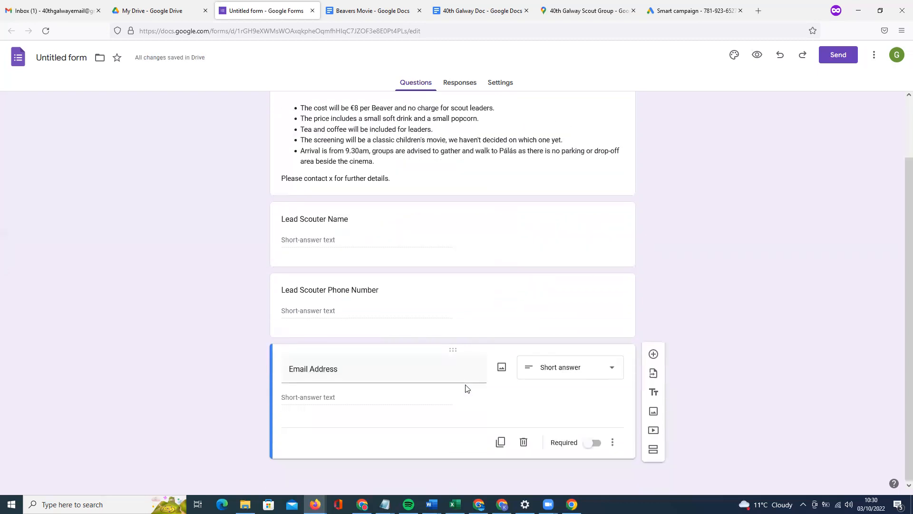
{"action": "left_click", "coordinate": [371, 12]}
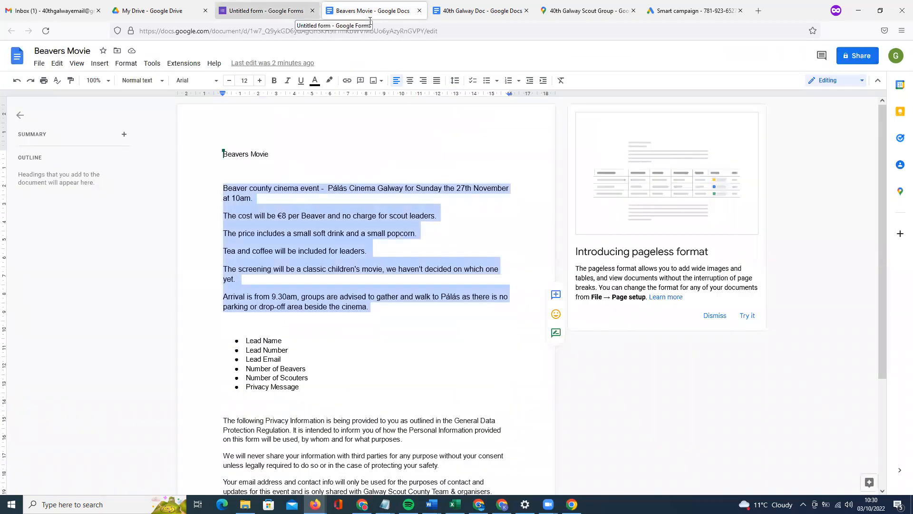
{"action": "left_click", "coordinate": [266, 11]}
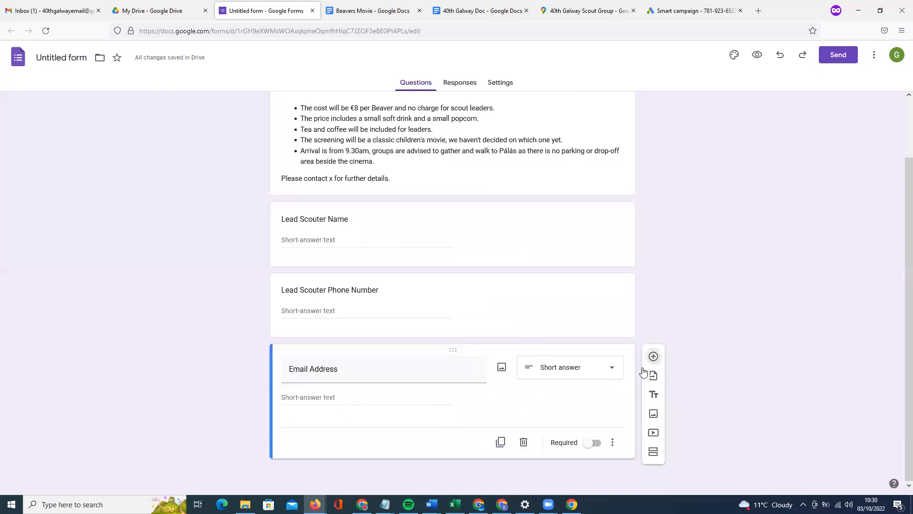
{"action": "left_click", "coordinate": [653, 356]}
{"action": "type", "text": "Number of Beavers"}
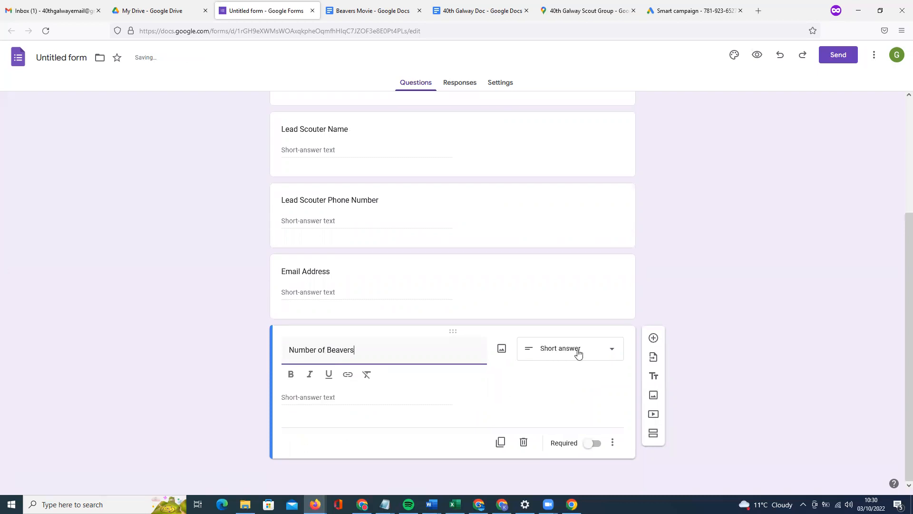
{"action": "left_click", "coordinate": [578, 353]}
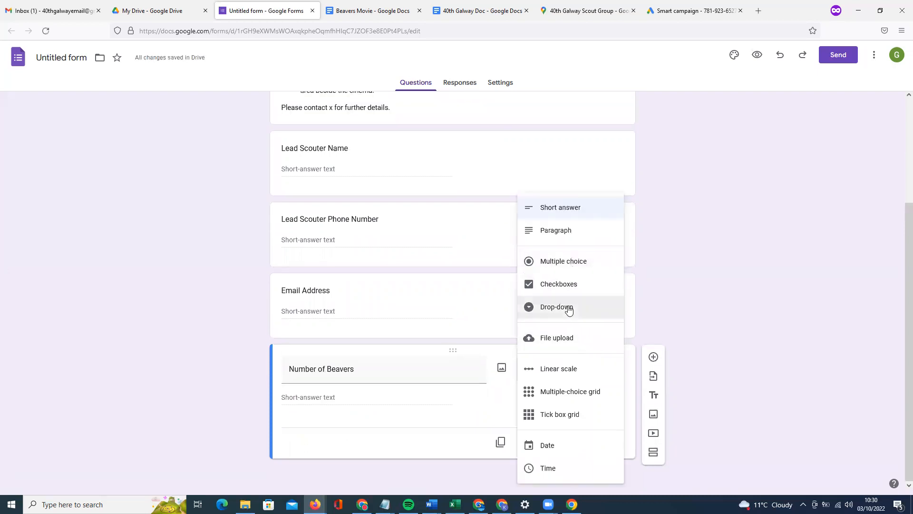
{"action": "left_click", "coordinate": [561, 263]}
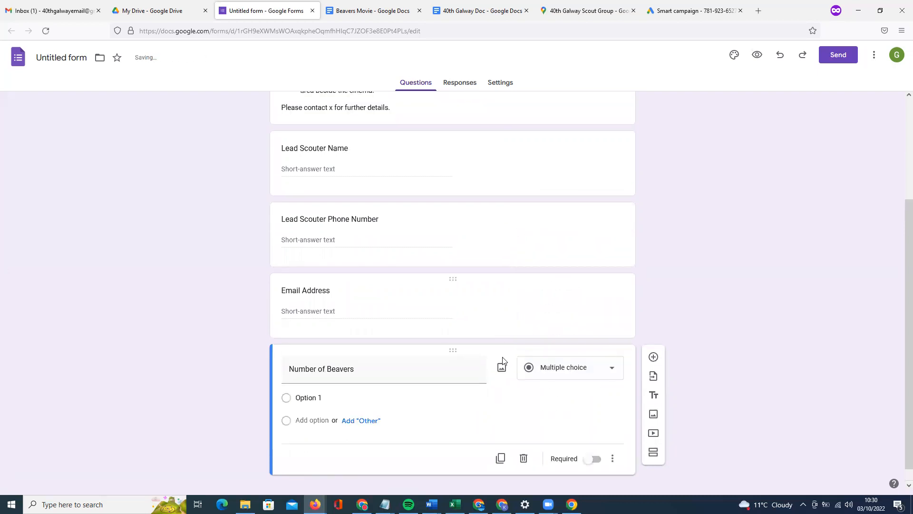
Make the question a drop-down and enter options 1 through 5.
{"action": "left_click", "coordinate": [576, 373]}
{"action": "left_click", "coordinate": [577, 309]}
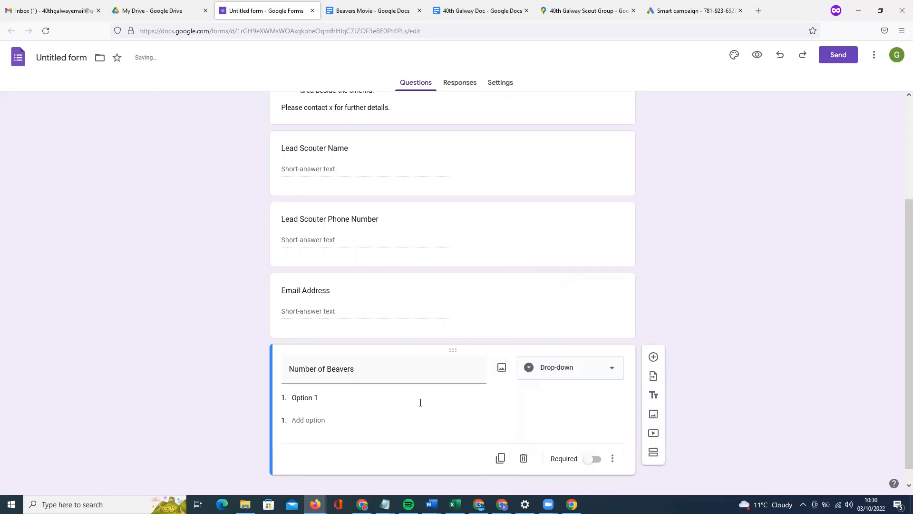
{"action": "left_click", "coordinate": [354, 377]}
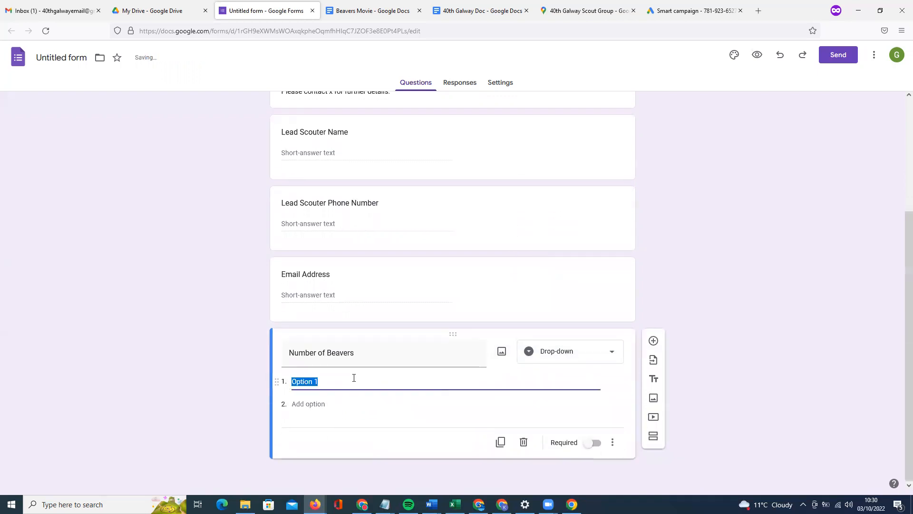
{"action": "type", "text": "1"}
{"action": "key", "text": "Return"}
{"action": "type", "text": "2"}
{"action": "left_click", "coordinate": [319, 360]}
{"action": "type", "text": "1"}
{"action": "left_click", "coordinate": [294, 381]}
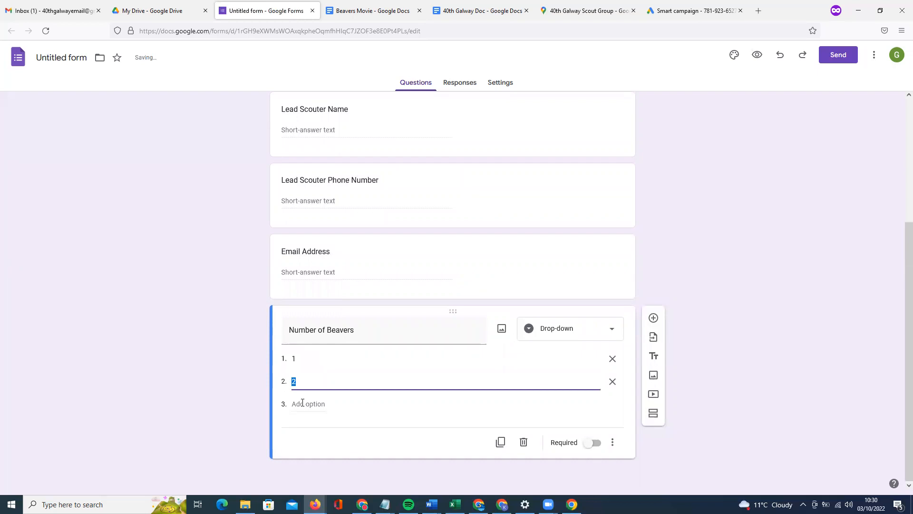
{"action": "left_click", "coordinate": [304, 403]}
{"action": "type", "text": "3"}
{"action": "left_click", "coordinate": [307, 426]}
{"action": "type", "text": "4"}
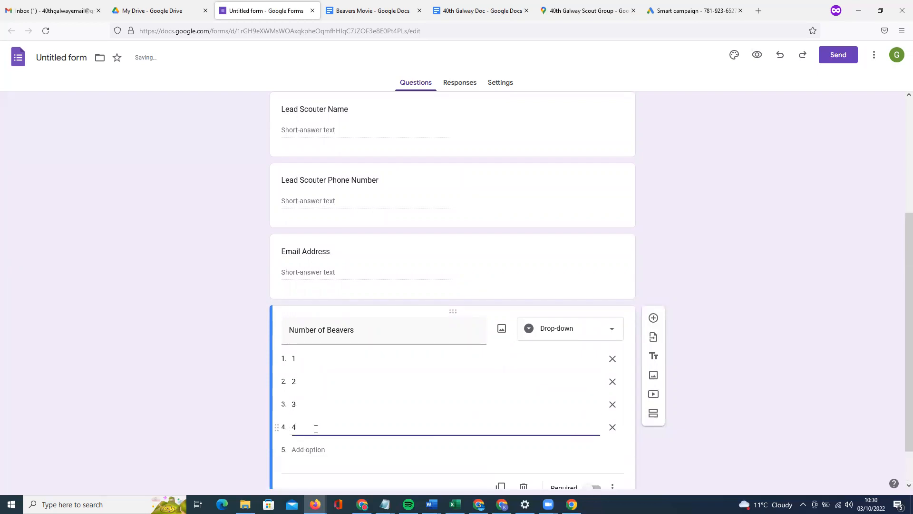
{"action": "left_click", "coordinate": [308, 450]}
{"action": "type", "text": "5"}
Add options 6 through 10 and retitle the question 'Number of Scouters'.
{"action": "scroll", "coordinate": [305, 416], "scroll_direction": "down", "scroll_amount": 1}
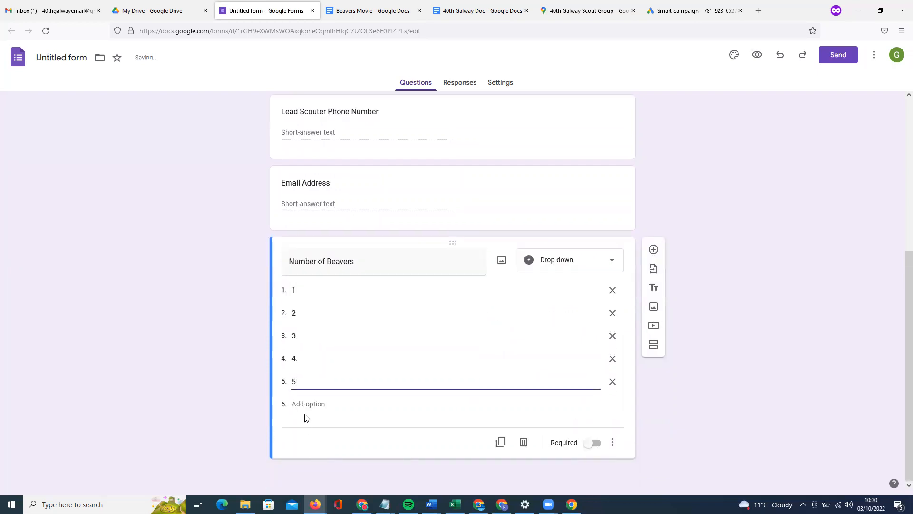
{"action": "left_click", "coordinate": [306, 405]}
{"action": "type", "text": "6"}
{"action": "left_click", "coordinate": [304, 426]}
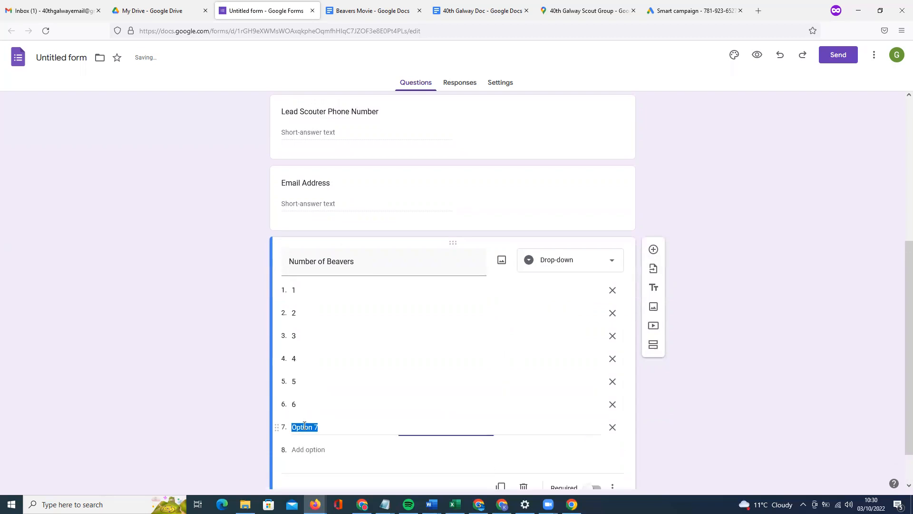
{"action": "type", "text": "7"}
{"action": "scroll", "coordinate": [306, 428], "scroll_direction": "down", "scroll_amount": 1}
{"action": "left_click", "coordinate": [306, 404]}
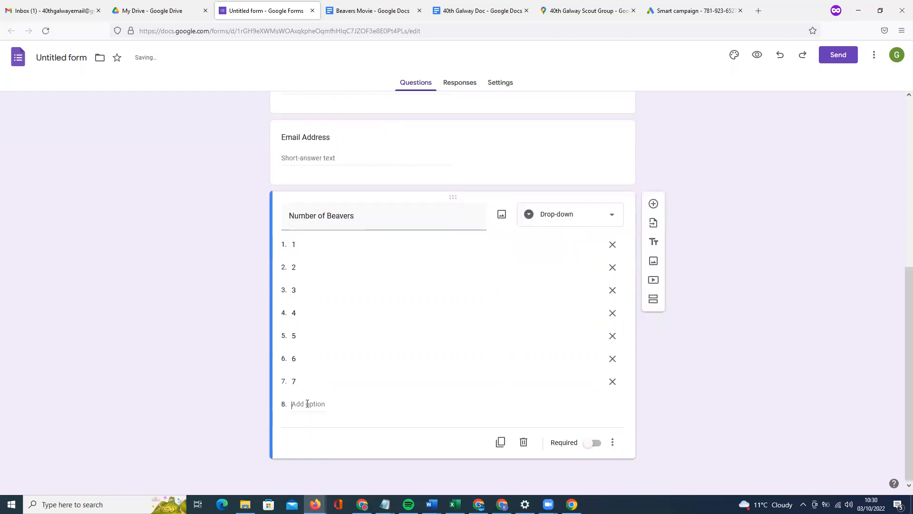
{"action": "type", "text": "8"}
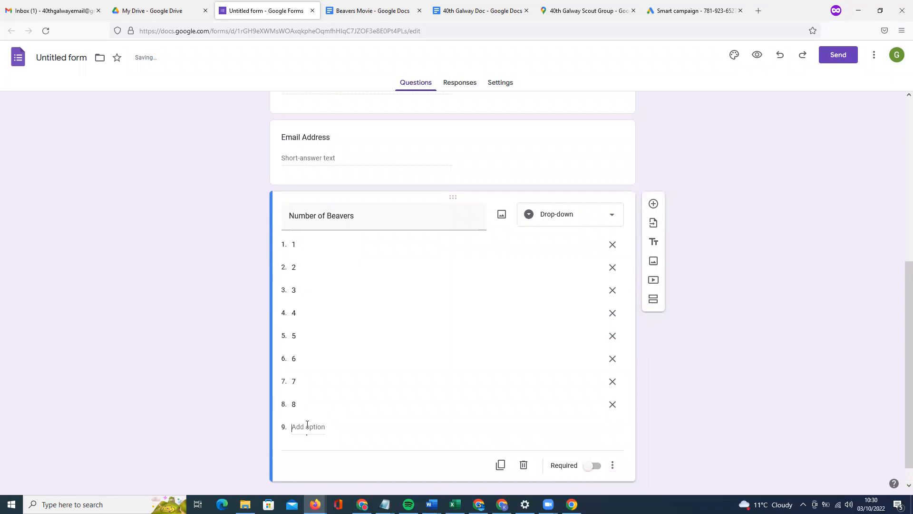
{"action": "left_click", "coordinate": [309, 426]}
{"action": "type", "text": "9"}
{"action": "left_click", "coordinate": [308, 448]}
{"action": "type", "text": "10"}
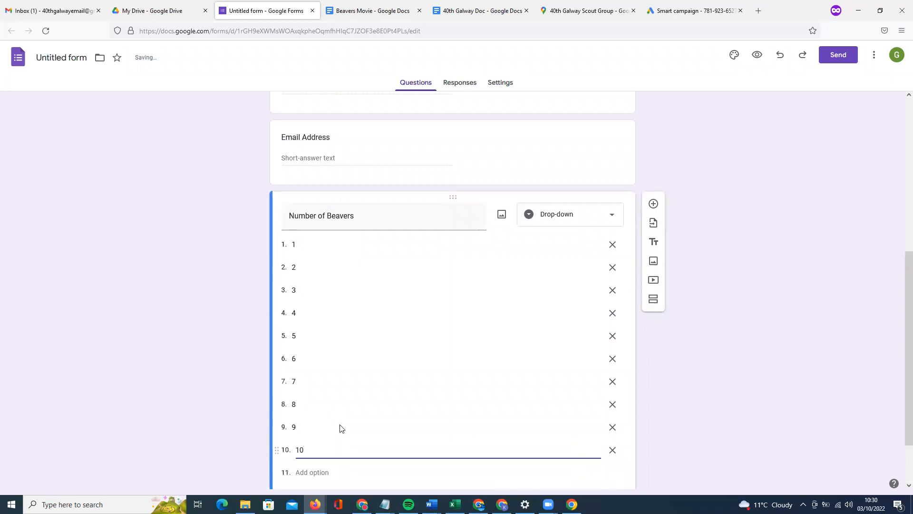
{"action": "double_click", "coordinate": [350, 217]}
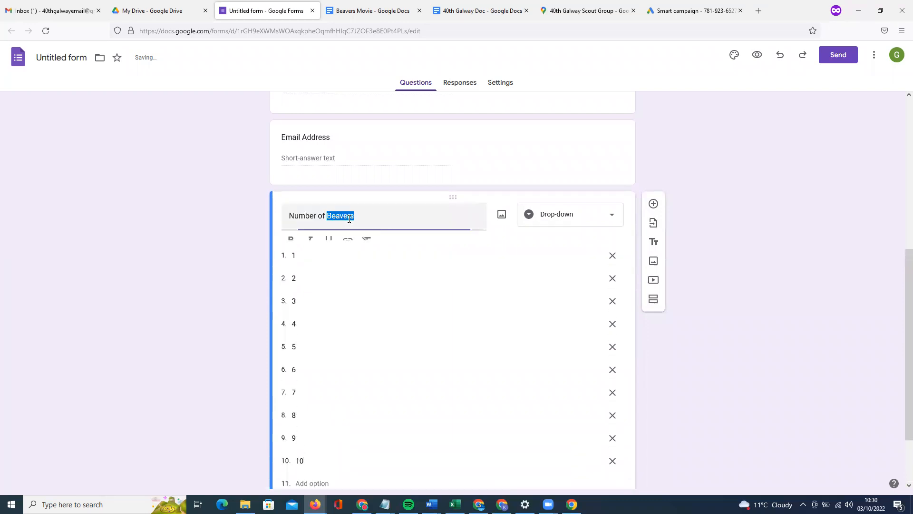
{"action": "type", "text": "Scouter"}
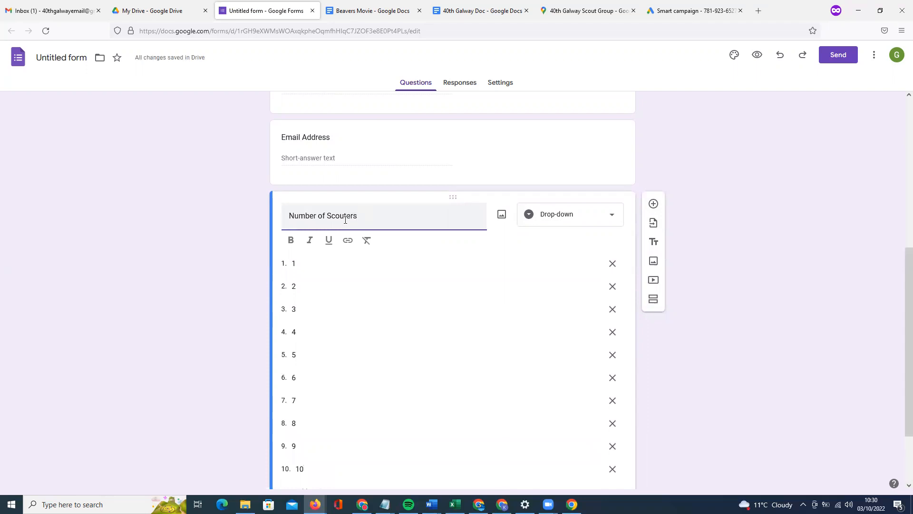
{"action": "left_click", "coordinate": [341, 262]}
{"action": "left_click", "coordinate": [653, 204]}
{"action": "type", "text": "Number of Beav"}
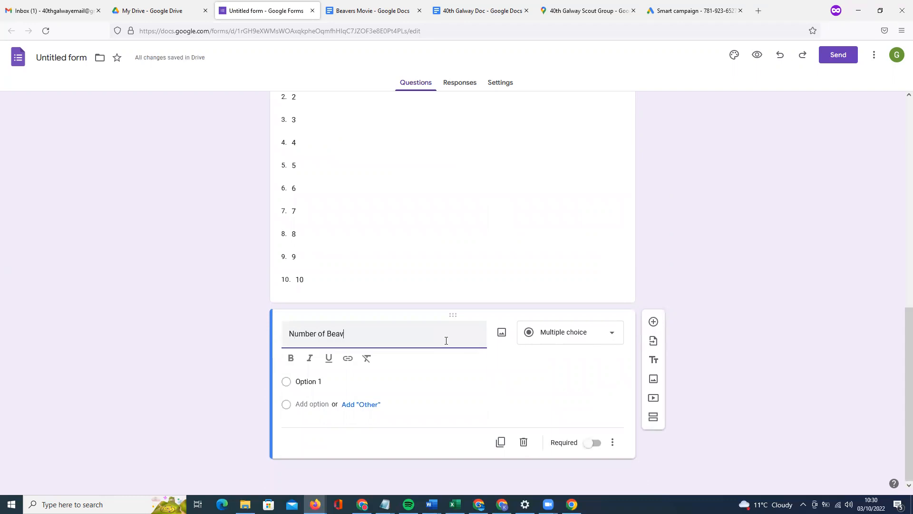
{"action": "type", "text": "ers ( €8 per Beaver"}
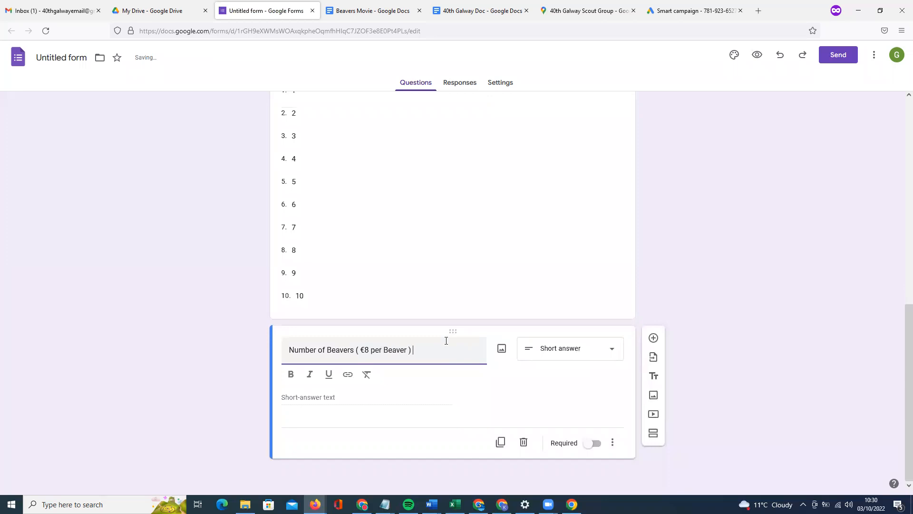
{"action": "left_click", "coordinate": [562, 349]}
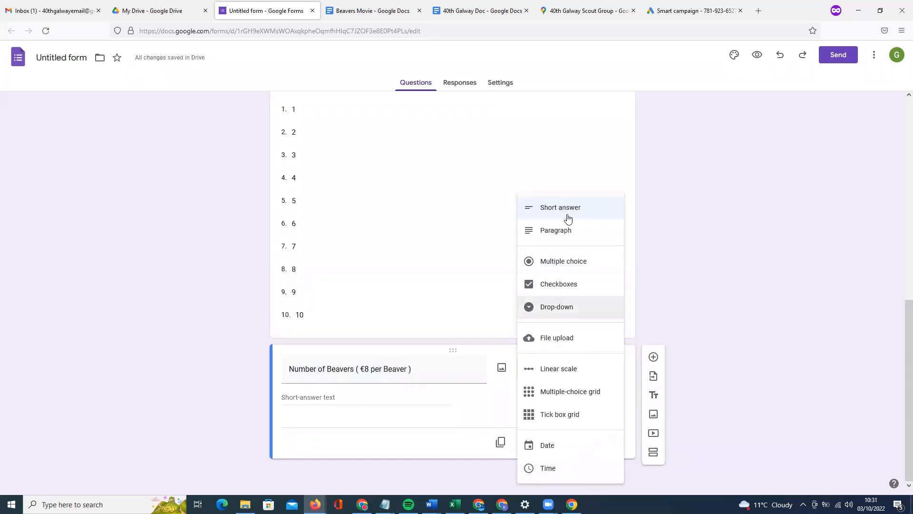
{"action": "left_click", "coordinate": [444, 374]}
{"action": "left_click_drag", "start_coordinate": [456, 351], "coordinate": [485, 296]}
{"action": "scroll", "coordinate": [450, 340], "scroll_direction": "down", "scroll_amount": 2}
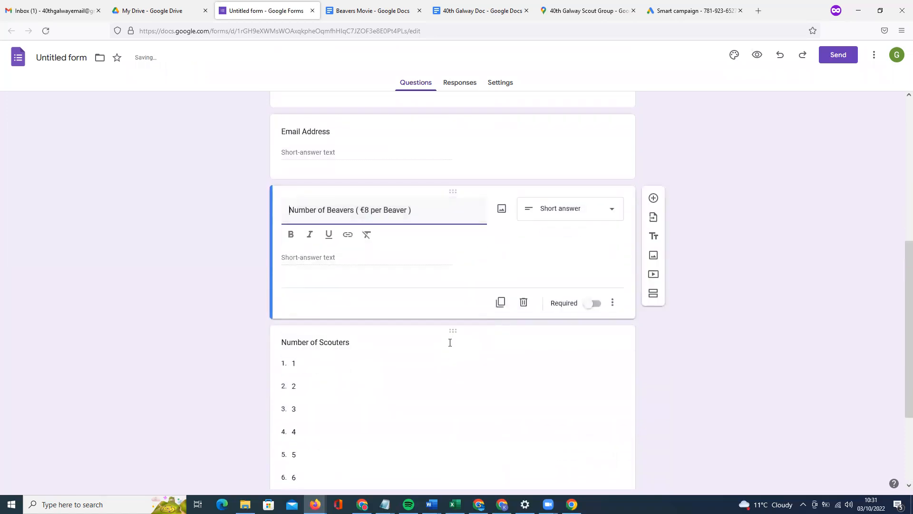
{"action": "scroll", "coordinate": [450, 342], "scroll_direction": "down", "scroll_amount": 3}
{"action": "scroll", "coordinate": [451, 351], "scroll_direction": "up", "scroll_amount": 1}
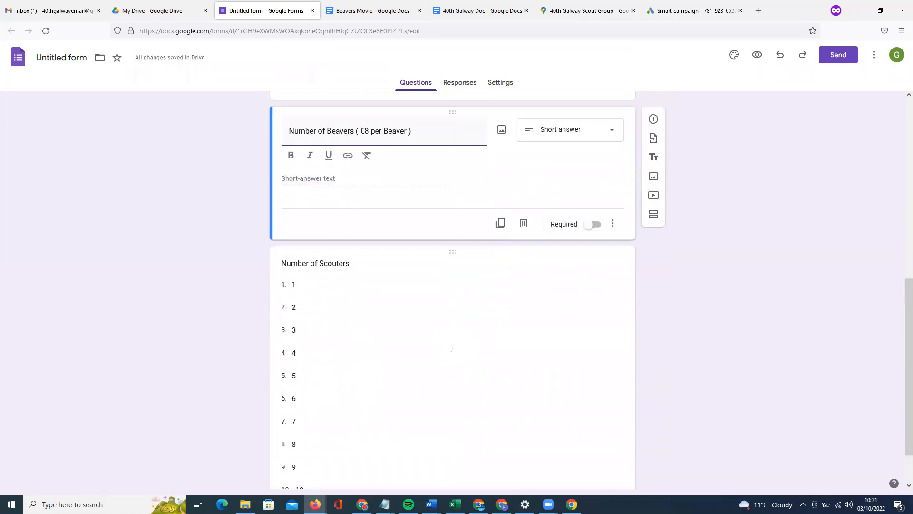
{"action": "scroll", "coordinate": [451, 348], "scroll_direction": "down", "scroll_amount": 1}
{"action": "scroll", "coordinate": [452, 349], "scroll_direction": "up", "scroll_amount": 6}
{"action": "scroll", "coordinate": [451, 350], "scroll_direction": "up", "scroll_amount": 2}
{"action": "scroll", "coordinate": [451, 351], "scroll_direction": "down", "scroll_amount": 6}
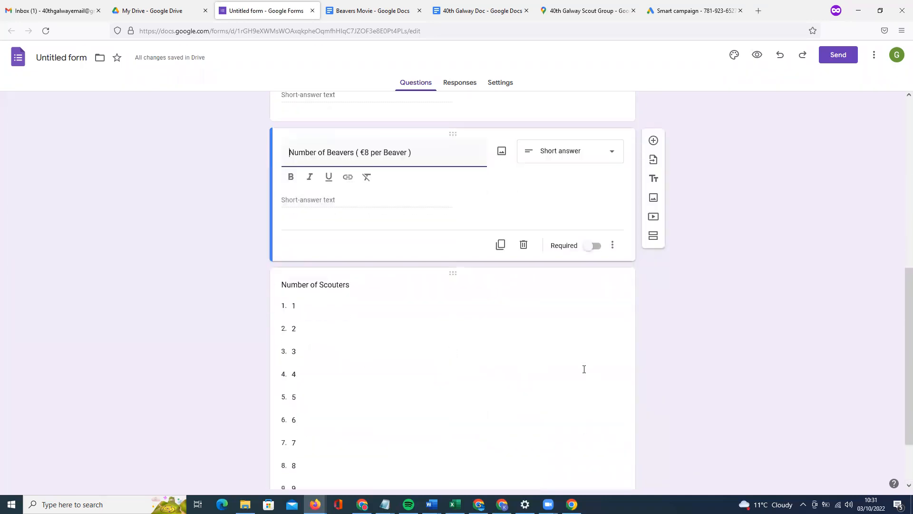
{"action": "scroll", "coordinate": [584, 369], "scroll_direction": "down", "scroll_amount": 2}
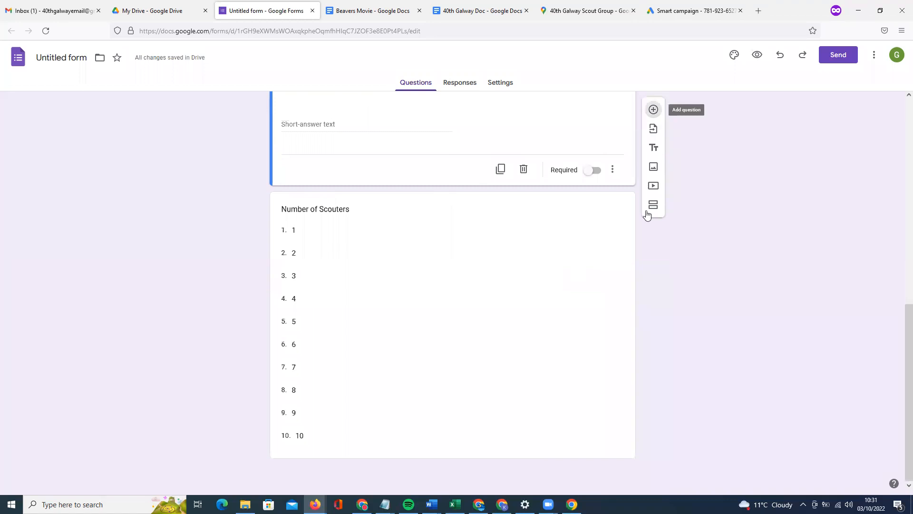
Add a new question titled 'Privacy' and set its type to Checkboxes.
{"action": "left_click", "coordinate": [574, 158]}
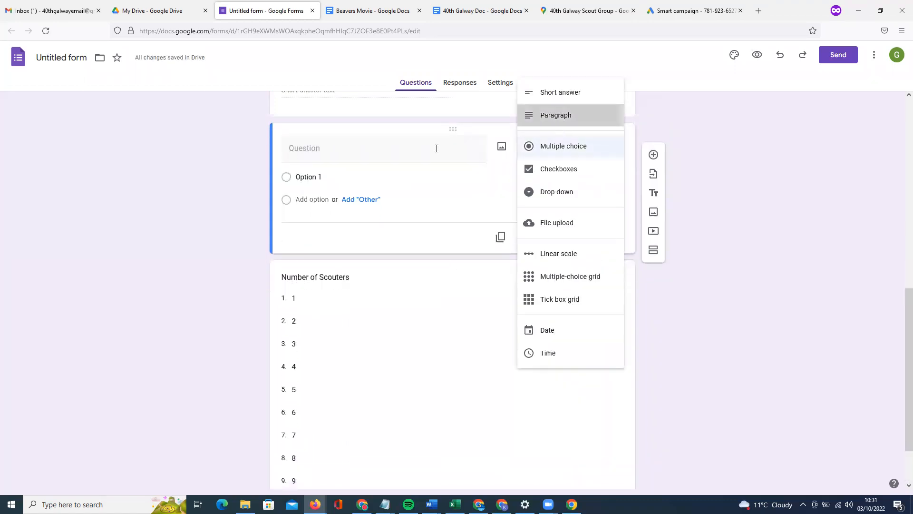
{"action": "left_click", "coordinate": [410, 149]}
{"action": "type", "text": "Privacy"}
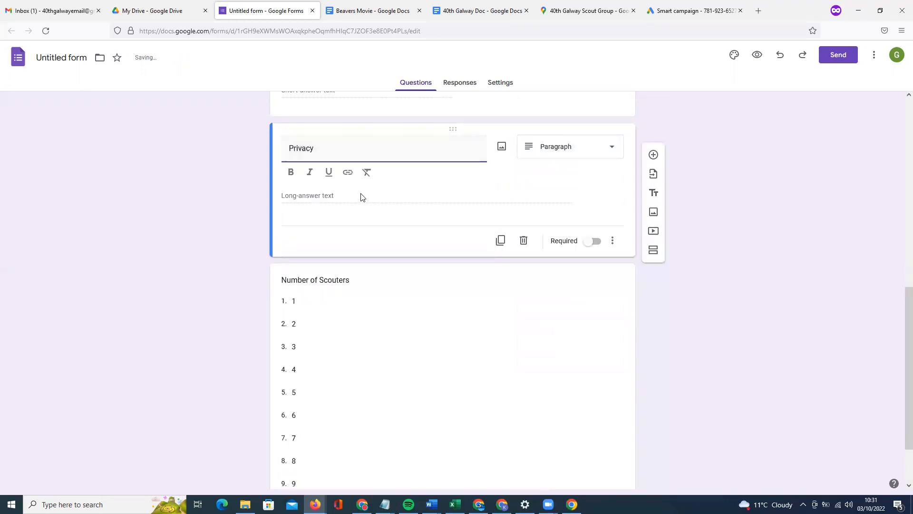
{"action": "left_click", "coordinate": [592, 152]}
{"action": "left_click", "coordinate": [580, 180]}
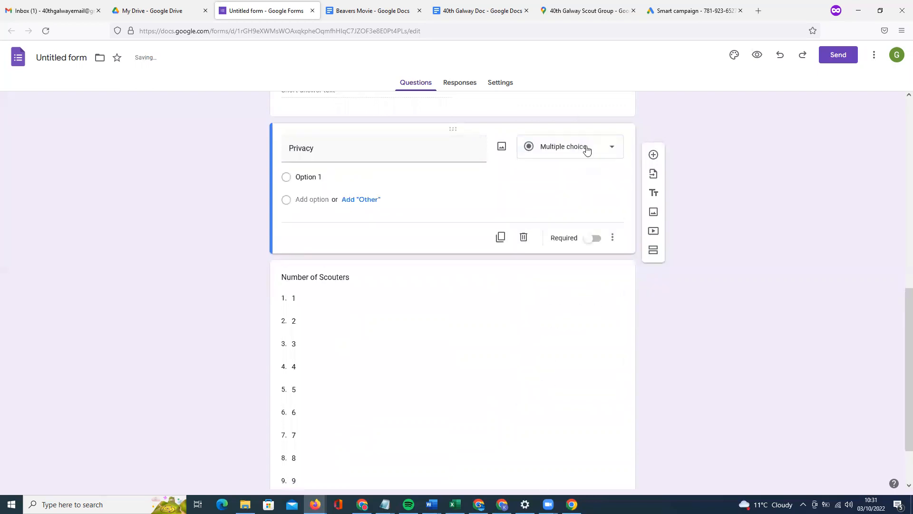
{"action": "left_click", "coordinate": [570, 146]}
{"action": "left_click", "coordinate": [567, 172]}
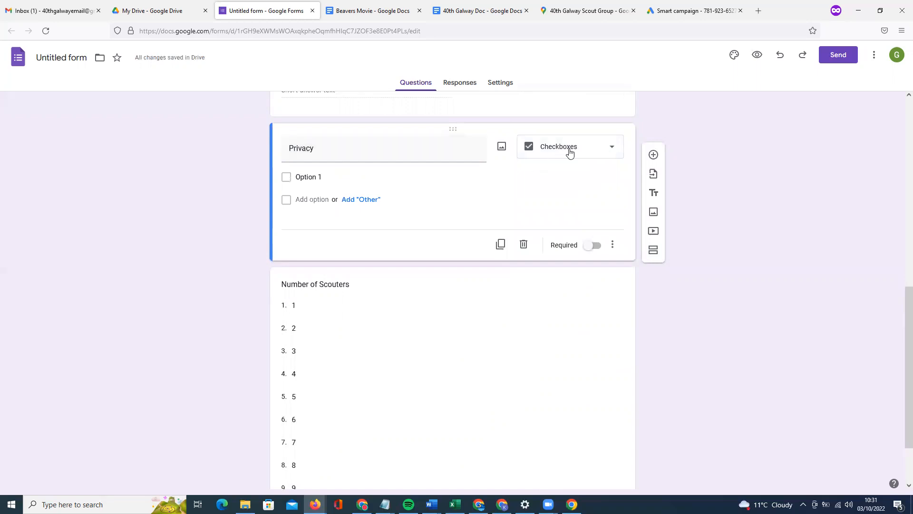
{"action": "scroll", "coordinate": [540, 222], "scroll_direction": "up", "scroll_amount": 1}
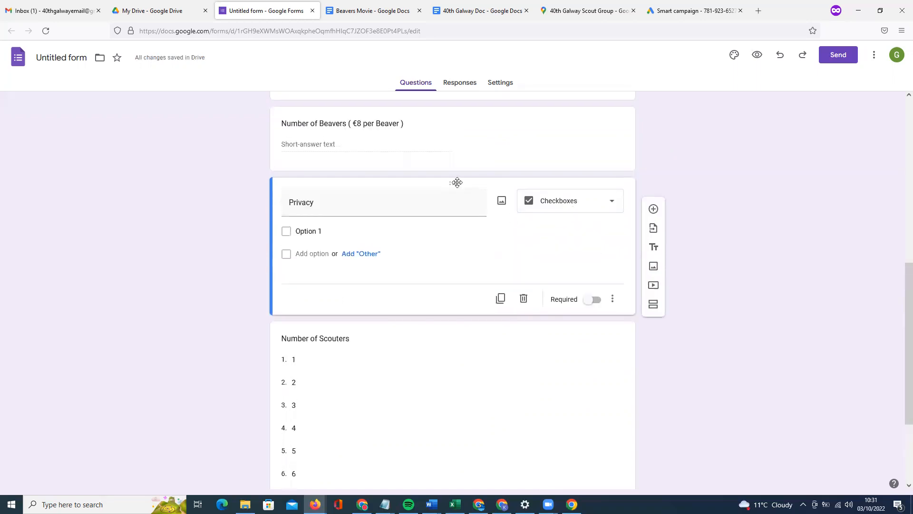
Make the bold title 'Do you accept our terms and conditions' and add suggested Yes, No, Maybe options.
{"action": "left_click", "coordinate": [320, 230]}
{"action": "type", "text": "Do you "}
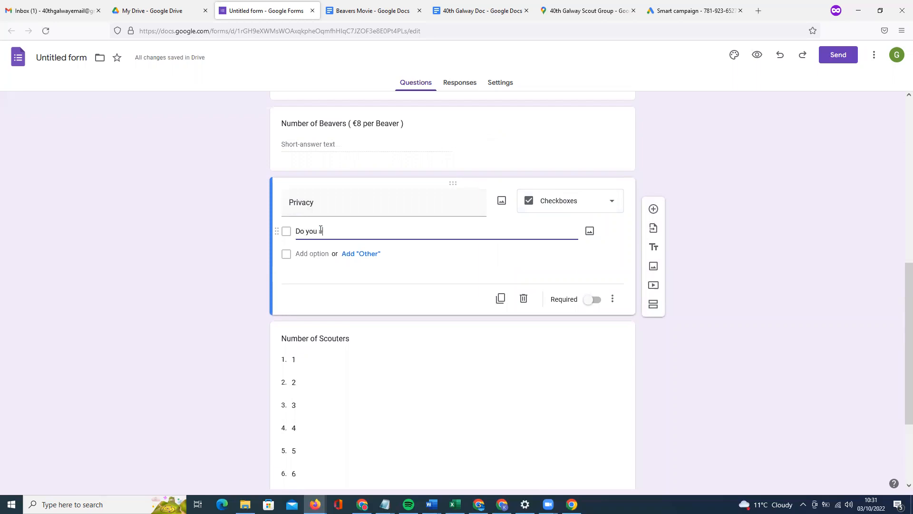
{"action": "type", "text": "accept our terms and conditions"}
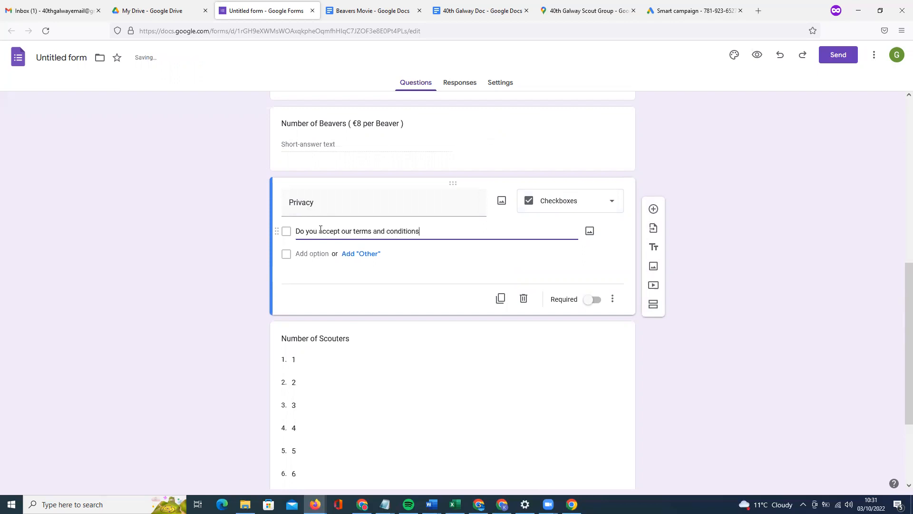
{"action": "double_click", "coordinate": [320, 230]}
{"action": "triple_click", "coordinate": [320, 229]}
{"action": "key", "text": "ctrl+c"}
{"action": "key", "text": "BackSpace"}
{"action": "double_click", "coordinate": [295, 206]}
{"action": "key", "text": "ctrl+b"}
{"action": "key", "text": "ctrl+v"}
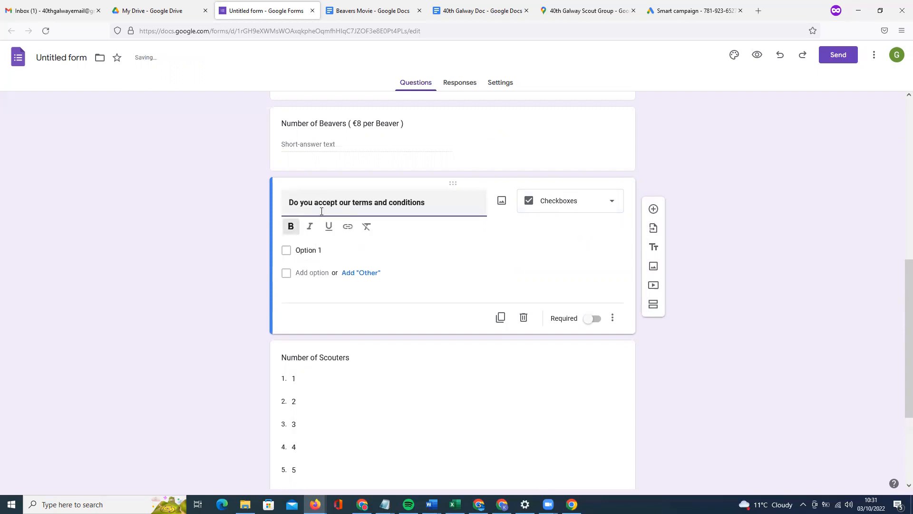
{"action": "left_click", "coordinate": [313, 257]}
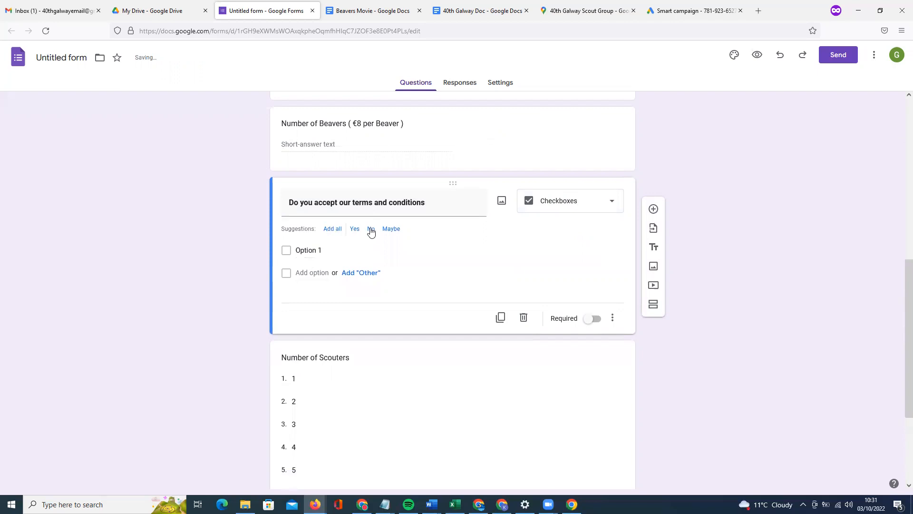
{"action": "left_click", "coordinate": [332, 228]}
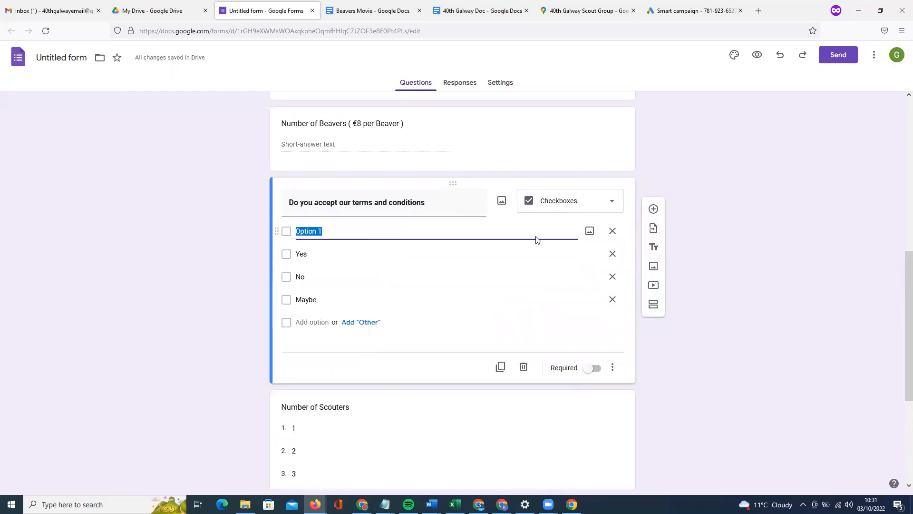
Put the terms question below Number of Scouters, delete its Option 1, and add a section after it.
{"action": "left_click_drag", "start_coordinate": [456, 185], "coordinate": [461, 470]}
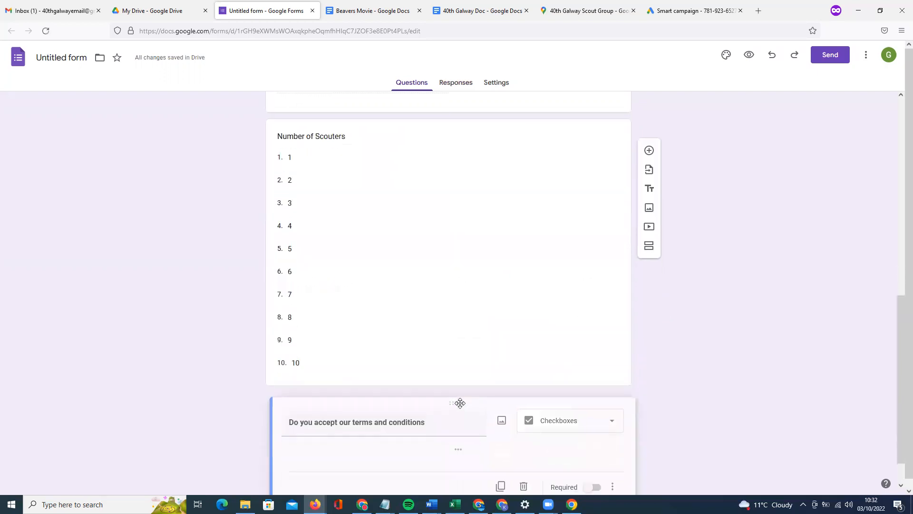
{"action": "left_click", "coordinate": [613, 410]}
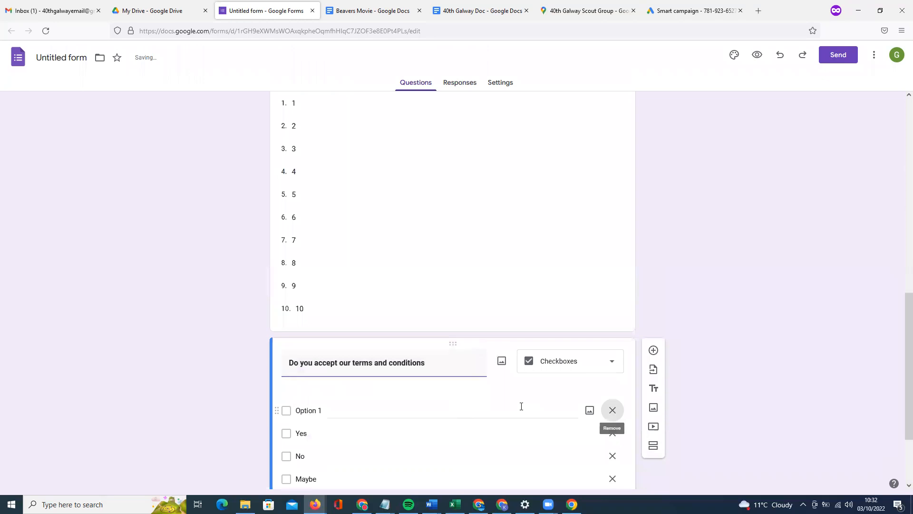
{"action": "scroll", "coordinate": [508, 281], "scroll_direction": "up", "scroll_amount": 5}
{"action": "scroll", "coordinate": [507, 276], "scroll_direction": "up", "scroll_amount": 5}
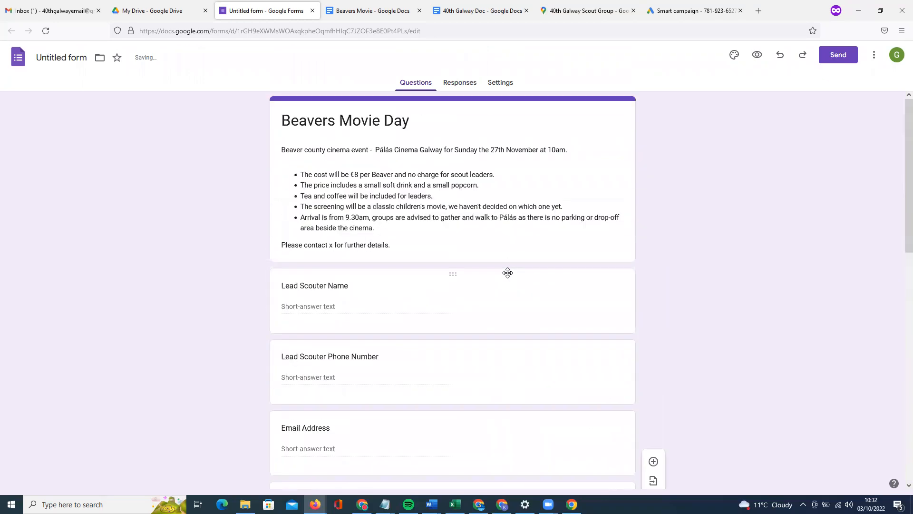
{"action": "scroll", "coordinate": [508, 272], "scroll_direction": "down", "scroll_amount": 7}
{"action": "scroll", "coordinate": [509, 279], "scroll_direction": "down", "scroll_amount": 4}
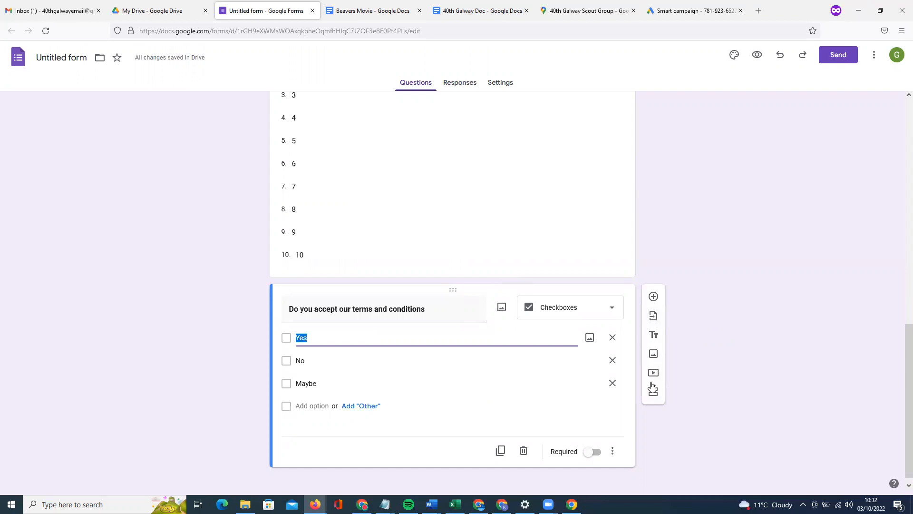
{"action": "left_click", "coordinate": [652, 389]}
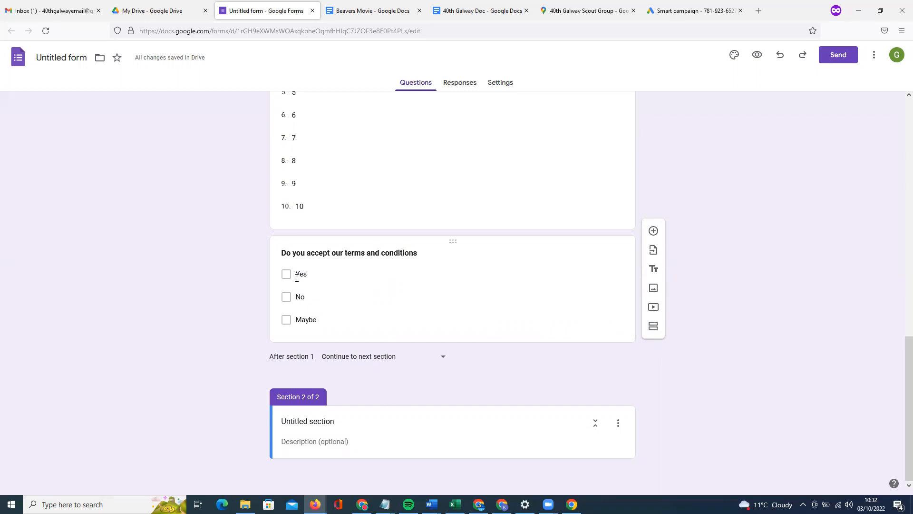
Replace 'Untitled section' with 'Privacy & GDPR' as the second section's title.
{"action": "left_click", "coordinate": [442, 359]}
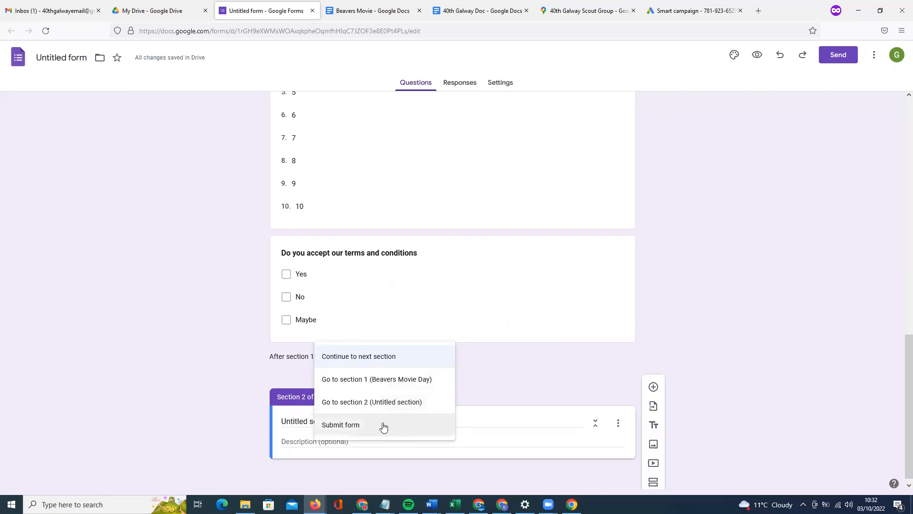
{"action": "left_click", "coordinate": [511, 324]}
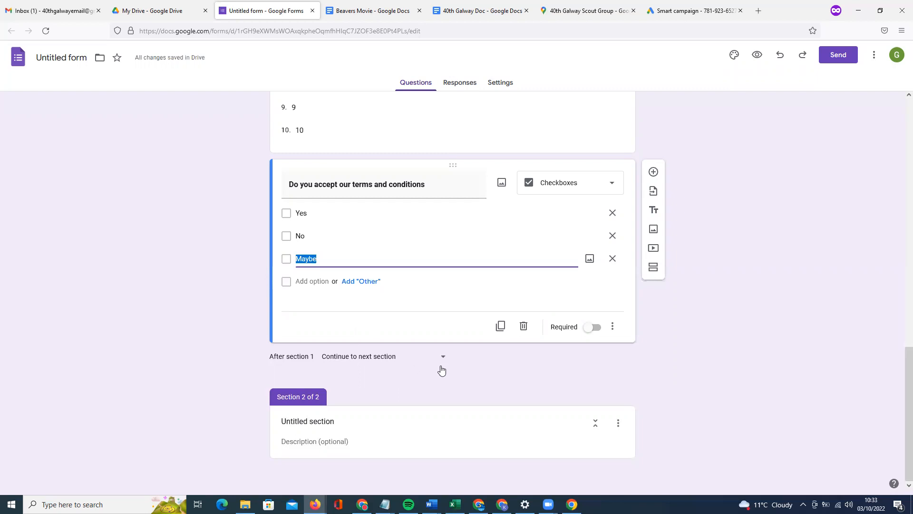
{"action": "left_click", "coordinate": [394, 416]}
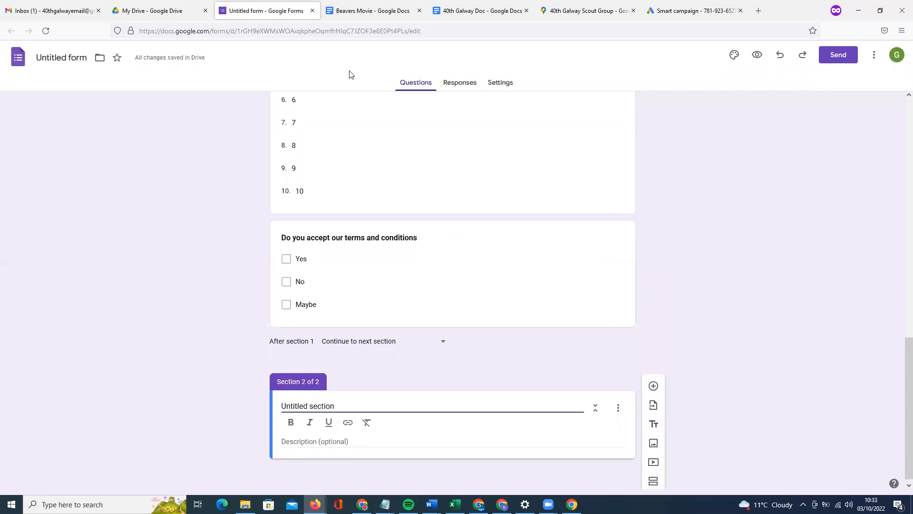
{"action": "key", "text": "BackSpace"}
{"action": "key", "text": "BackSpace"}
{"action": "key", "text": "BackSpace"}
{"action": "key", "text": "BackSpace"}
{"action": "key", "text": "BackSpace"}
{"action": "key", "text": "BackSpace"}
{"action": "key", "text": "BackSpace"}
{"action": "key", "text": "BackSpace"}
{"action": "key", "text": "BackSpace"}
{"action": "key", "text": "BackSpace"}
{"action": "key", "text": "BackSpace"}
{"action": "key", "text": "BackSpace"}
{"action": "key", "text": "BackSpace"}
{"action": "key", "text": "BackSpace"}
{"action": "key", "text": "BackSpace"}
{"action": "key", "text": "BackSpace"}
{"action": "type", "text": "P"}
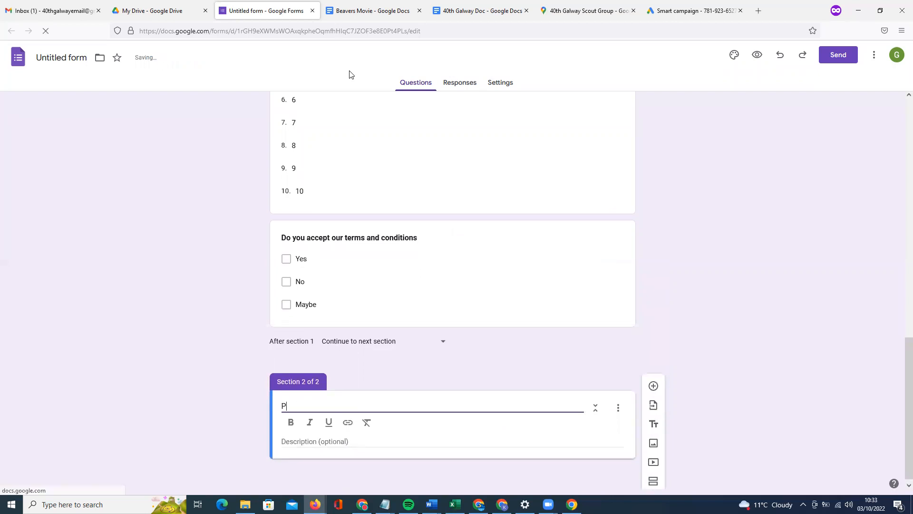
{"action": "type", "text": "rivacy & GDPR"}
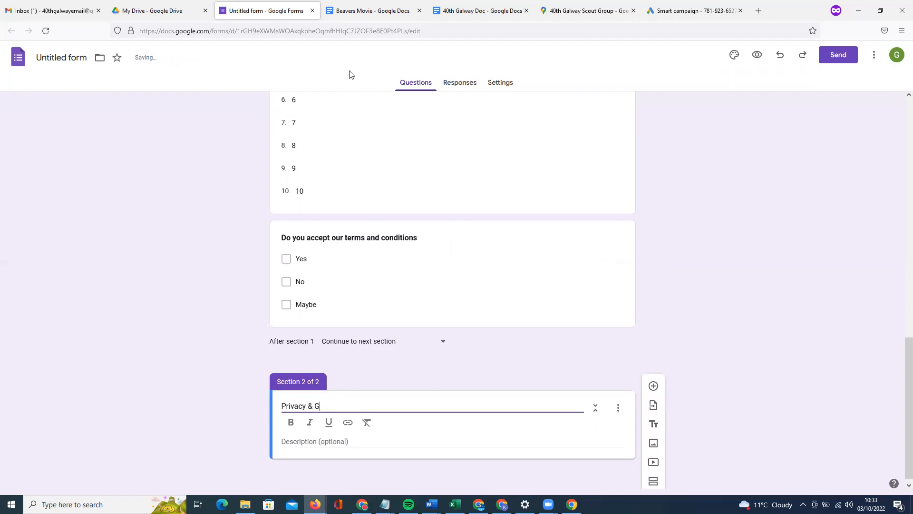
{"action": "left_click", "coordinate": [331, 442]}
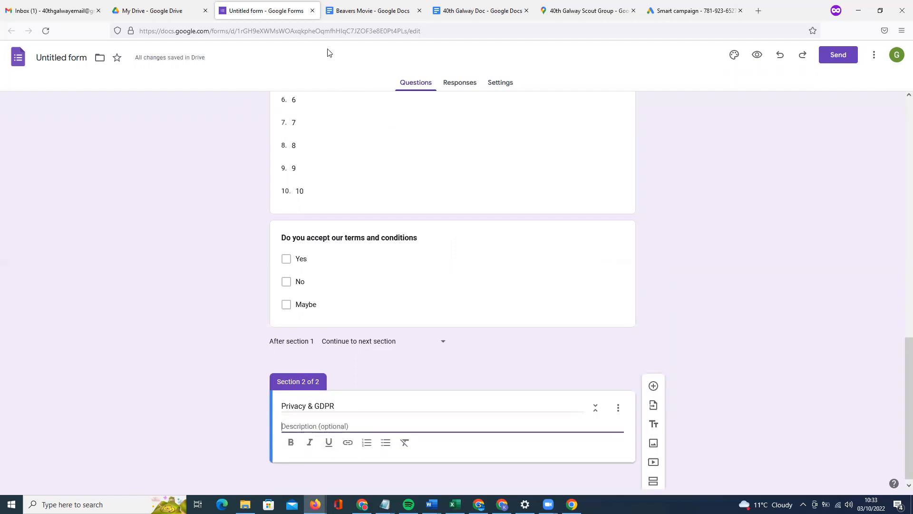
{"action": "left_click", "coordinate": [352, 12]}
Select and copy the four privacy paragraphs in the Beavers Movie document.
{"action": "left_click_drag", "start_coordinate": [407, 360], "coordinate": [224, 272]}
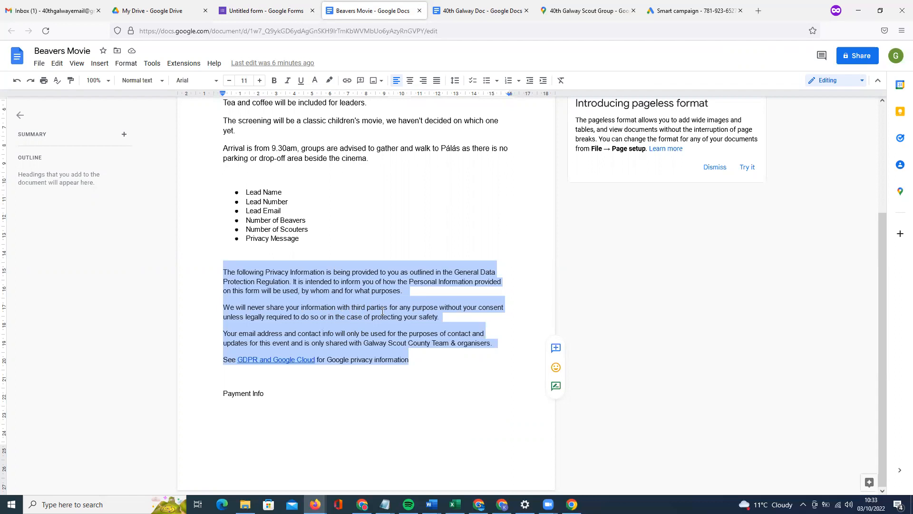
{"action": "left_click", "coordinate": [448, 317]}
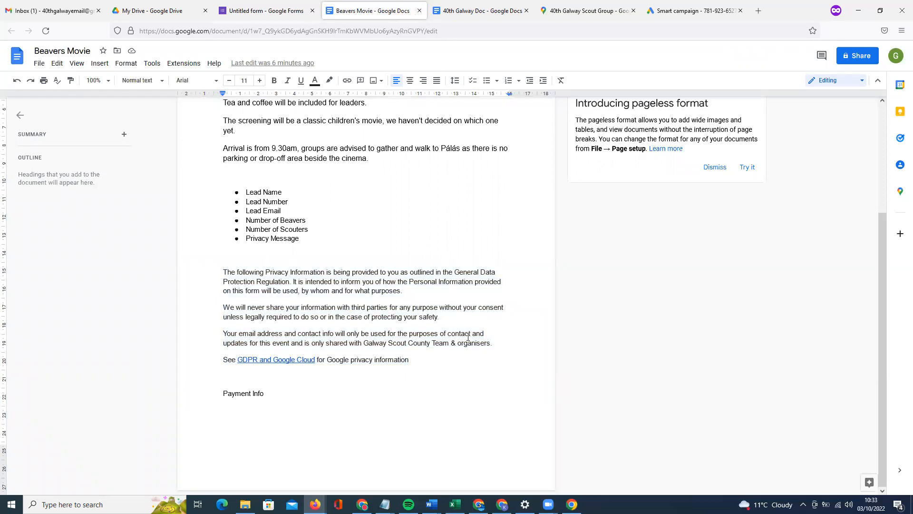
{"action": "left_click_drag", "start_coordinate": [493, 343], "coordinate": [223, 331]}
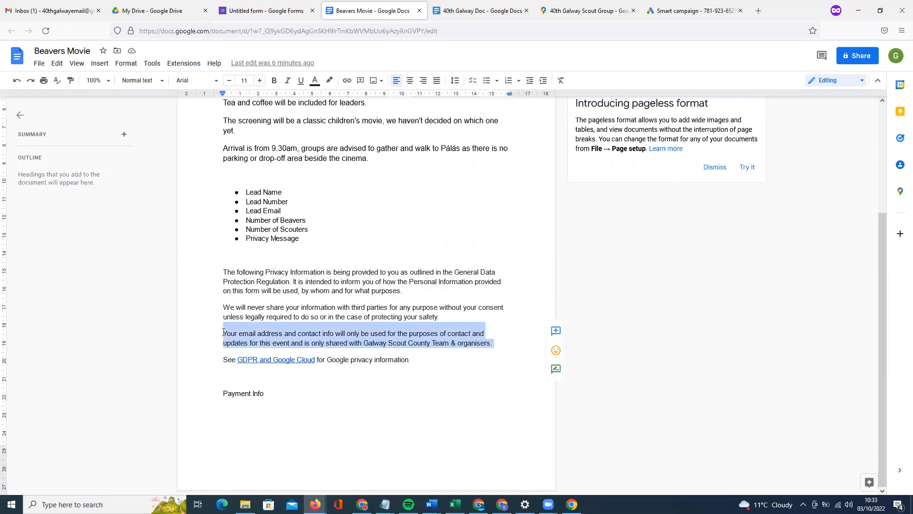
{"action": "left_click", "coordinate": [262, 333]}
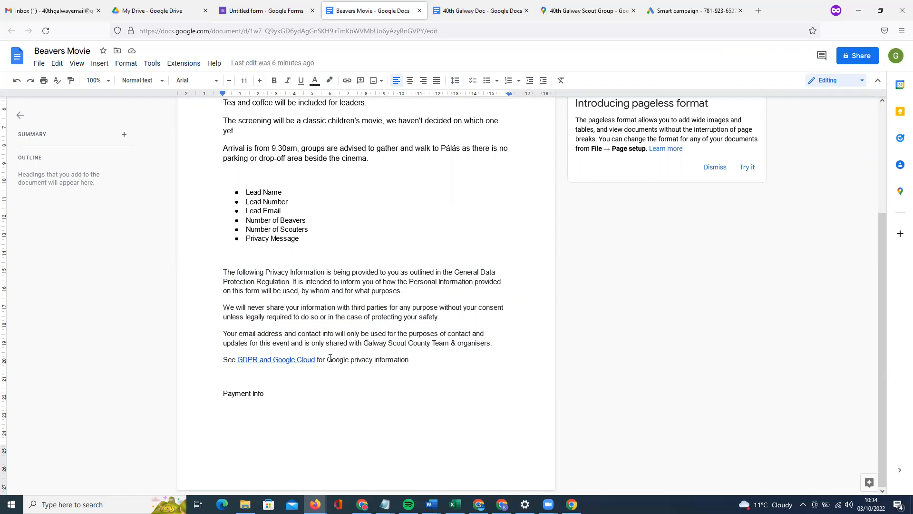
{"action": "left_click_drag", "start_coordinate": [410, 359], "coordinate": [222, 273]}
{"action": "key", "text": "ctrl+c"}
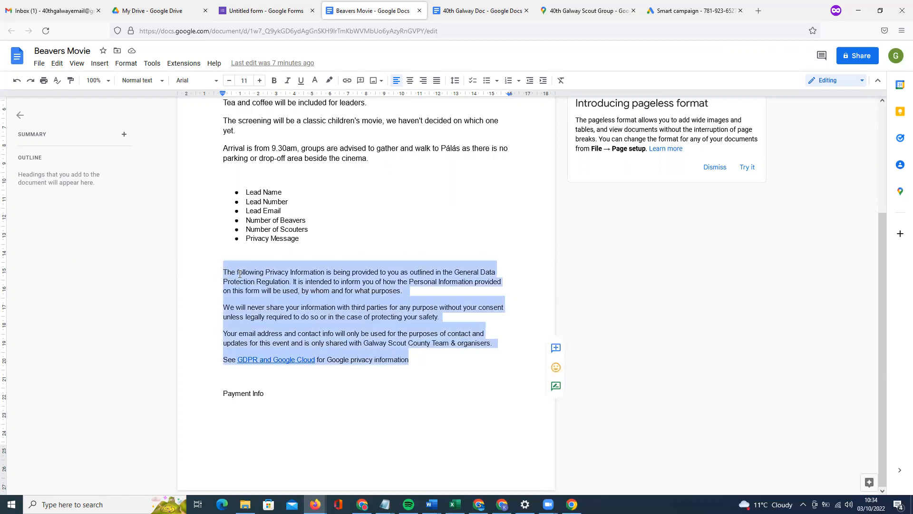
Paste the privacy text into the Privacy & GDPR section description.
{"action": "left_click", "coordinate": [239, 17]}
{"action": "left_click", "coordinate": [363, 424]}
{"action": "key", "text": "ctrl+v"}
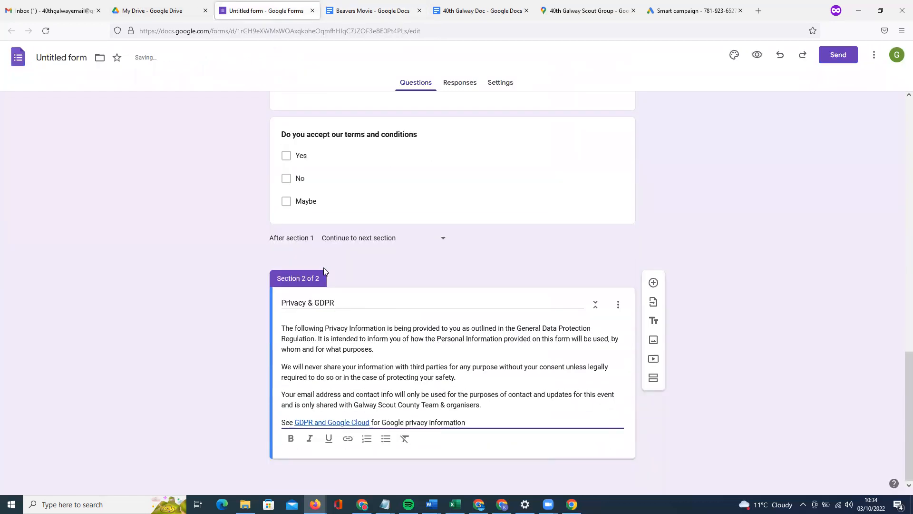
{"action": "left_click", "coordinate": [618, 304]}
{"action": "left_click", "coordinate": [557, 392]}
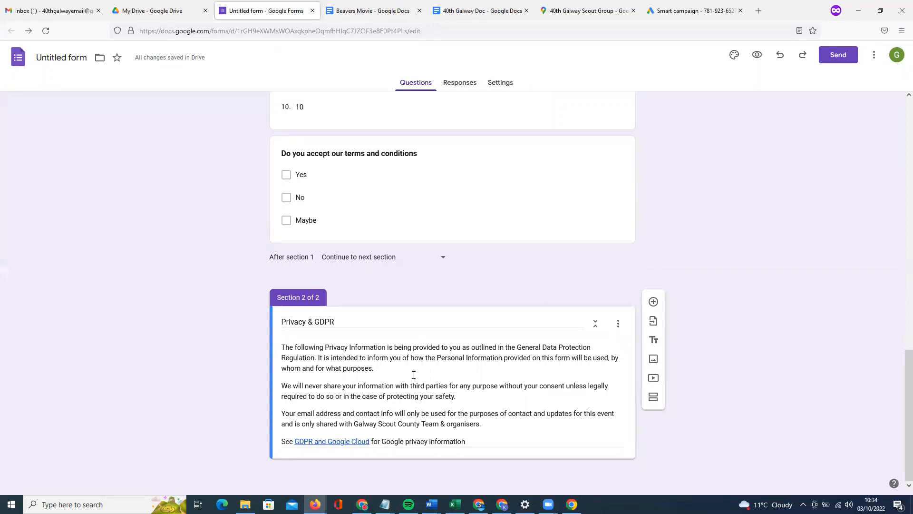
{"action": "scroll", "coordinate": [416, 377], "scroll_direction": "up", "scroll_amount": 2}
{"action": "scroll", "coordinate": [416, 378], "scroll_direction": "down", "scroll_amount": 3}
Add a 'How do you intend on paying' question with options EFT and Debit Card/SEPA ( via Stripe ).
{"action": "left_click", "coordinate": [653, 303]}
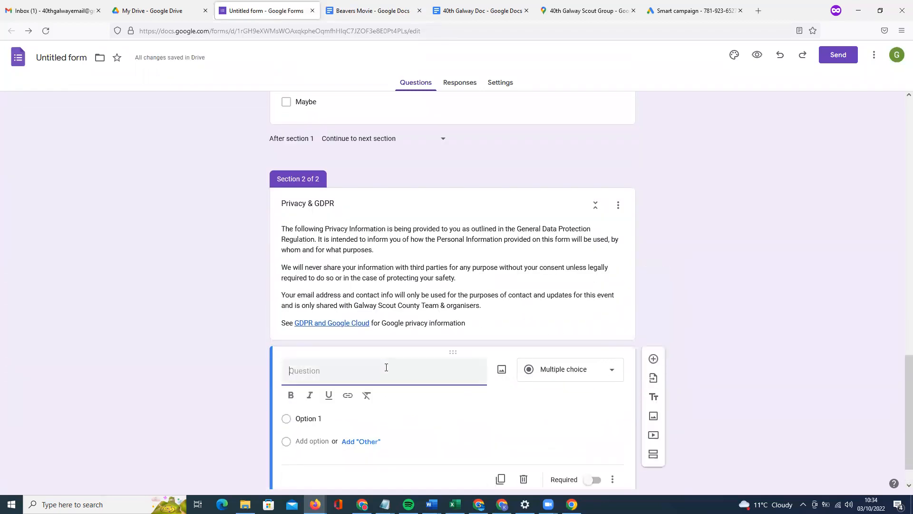
{"action": "type", "text": "Payment"}
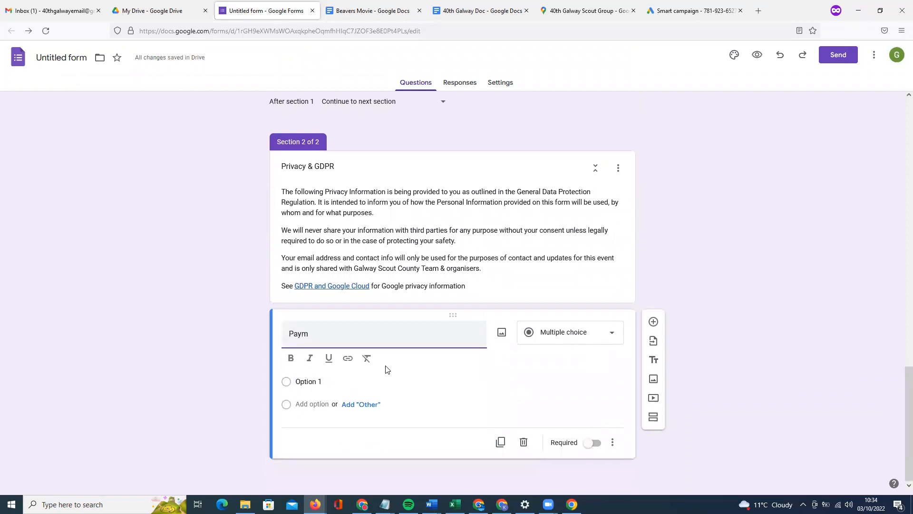
{"action": "double_click", "coordinate": [314, 334]}
{"action": "type", "text": "How do you intend on paying"}
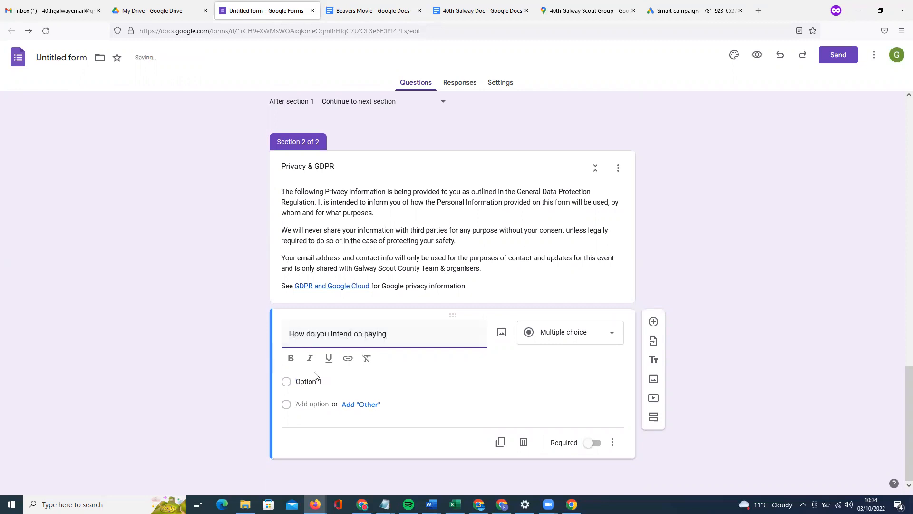
{"action": "left_click", "coordinate": [313, 381]}
{"action": "type", "text": "EFT"}
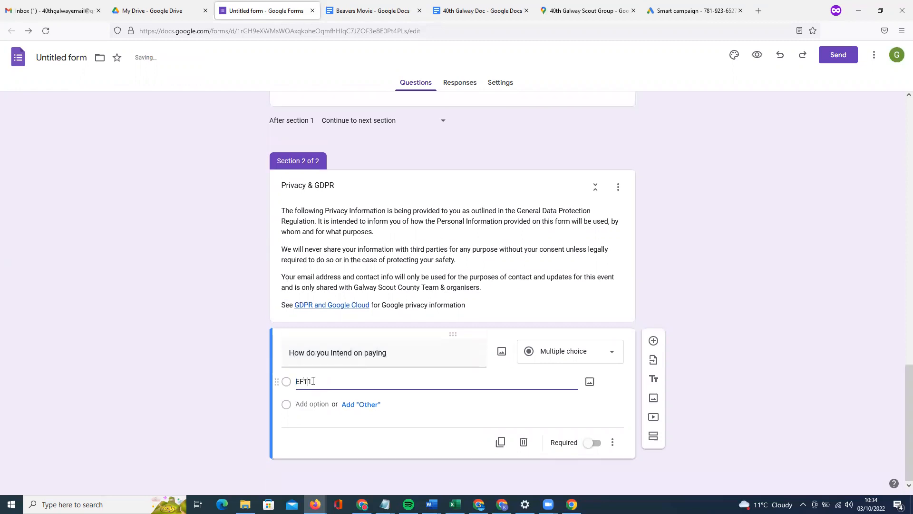
{"action": "left_click", "coordinate": [316, 403]}
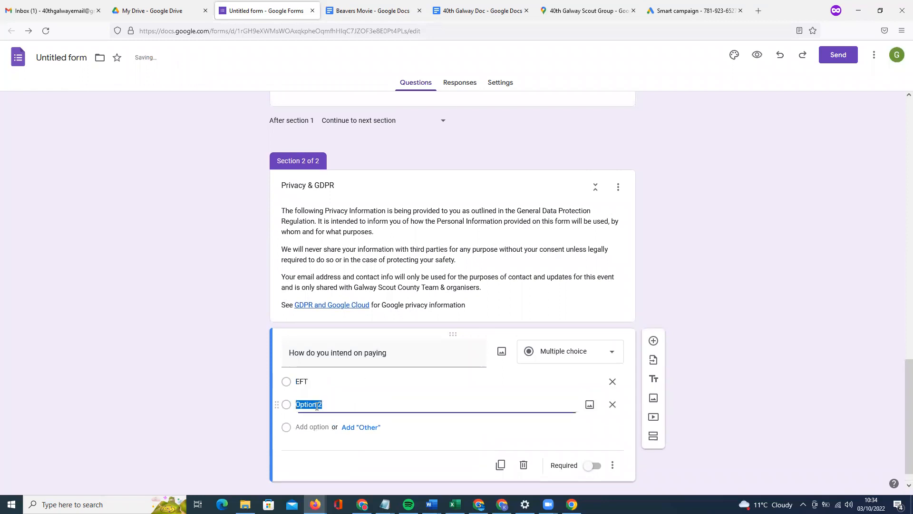
{"action": "type", "text": "SDebit/card"}
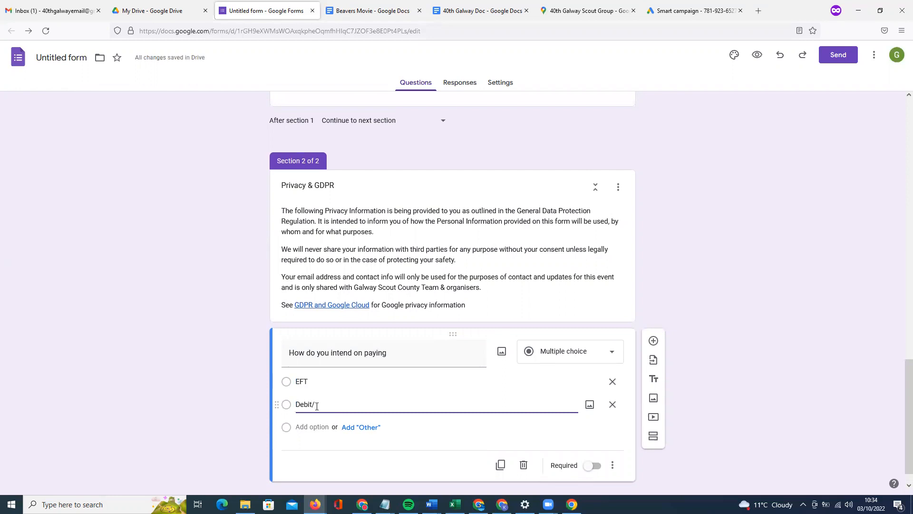
{"action": "key", "text": "BackSpace"}
{"action": "key", "text": "BackSpace"}
{"action": "key", "text": "BackSpace"}
{"action": "key", "text": "BackSpace"}
{"action": "key", "text": "BackSpace"}
{"action": "type", "text": "Card/SEPA ( via Stripe )"}
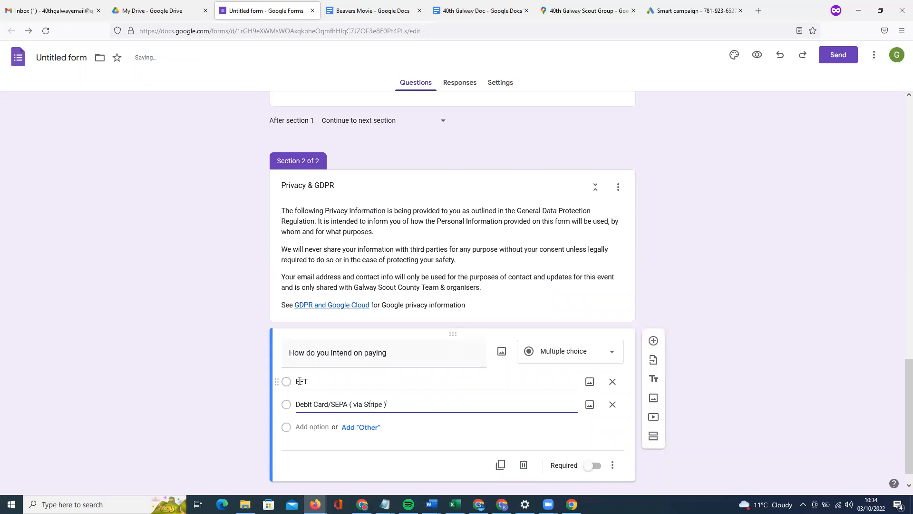
Append '( must be paid in advance - unfortunately no refunds )' to the payment question title.
{"action": "left_click", "coordinate": [430, 353]}
{"action": "left_click", "coordinate": [430, 354]}
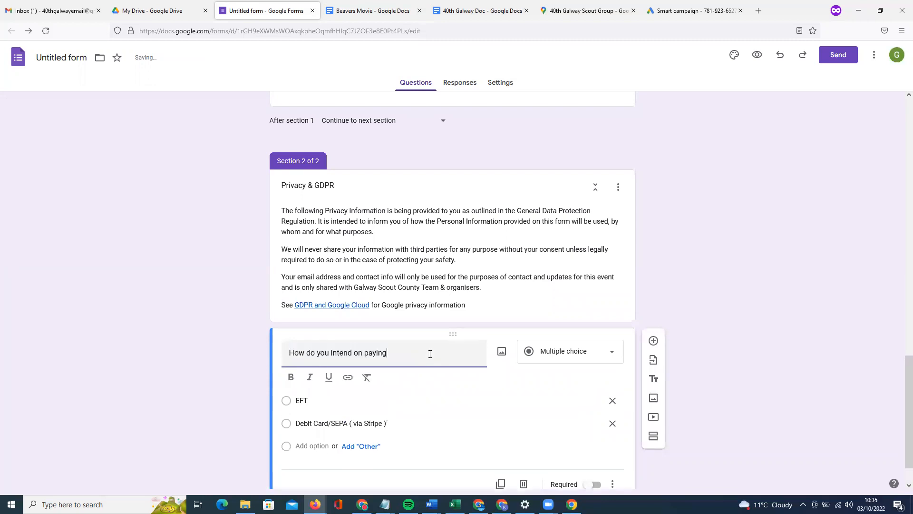
{"action": "type", "text": "( must be paid in advance )"}
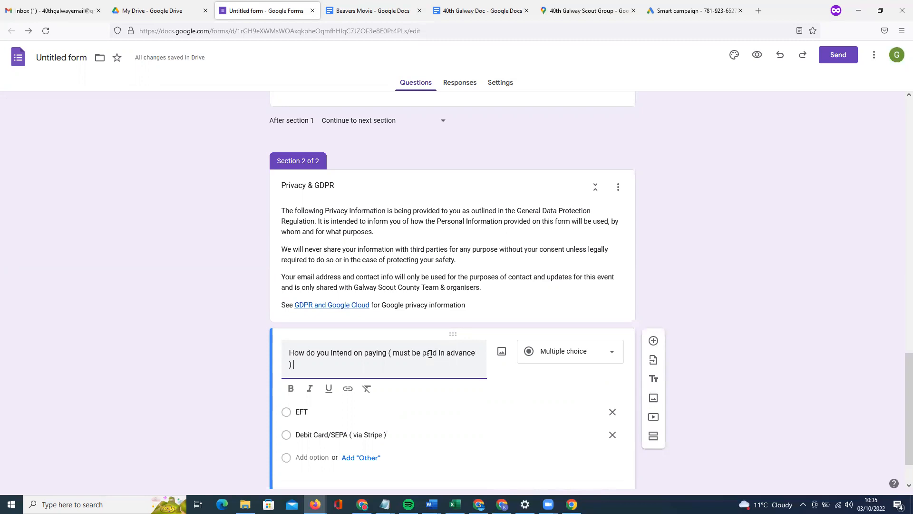
{"action": "key", "text": "BackSpace"}
{"action": "type", "text": "- unfortunatelyt"}
{"action": "key", "text": "BackSpace"}
{"action": "key", "text": "BackSpace"}
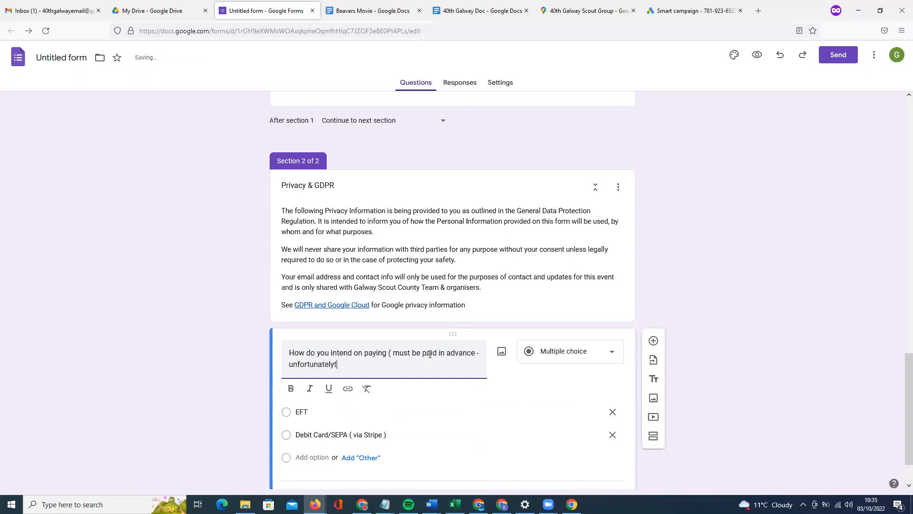
{"action": "type", "text": "no refunds )"}
{"action": "left_click_drag", "start_coordinate": [385, 369], "coordinate": [285, 357]}
{"action": "left_click", "coordinate": [380, 364]}
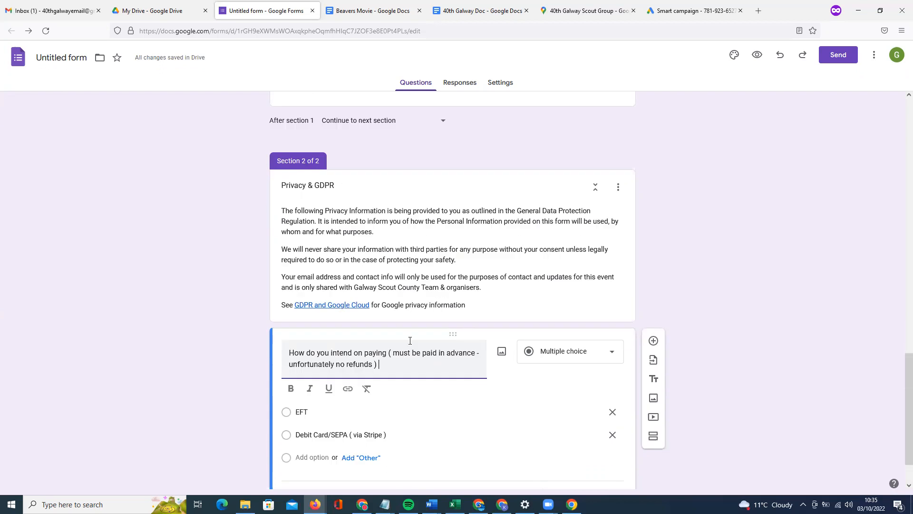
{"action": "scroll", "coordinate": [410, 340], "scroll_direction": "down", "scroll_amount": 2}
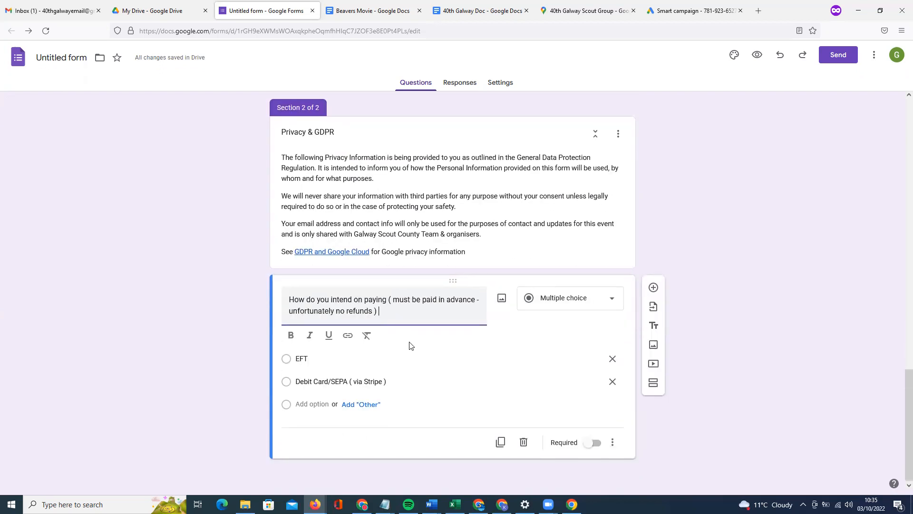
{"action": "left_click_drag", "start_coordinate": [379, 311], "coordinate": [389, 302]}
{"action": "left_click", "coordinate": [403, 312]}
Make Lead Scouter Name, Lead Scouter Phone Number and Email Address required.
{"action": "scroll", "coordinate": [593, 401], "scroll_direction": "up", "scroll_amount": 20}
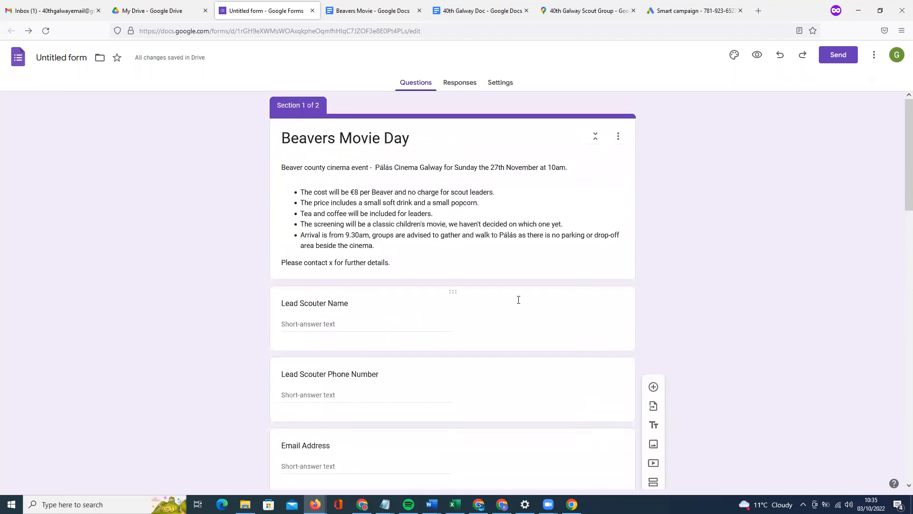
{"action": "left_click", "coordinate": [519, 303]}
{"action": "scroll", "coordinate": [543, 375], "scroll_direction": "down", "scroll_amount": 2}
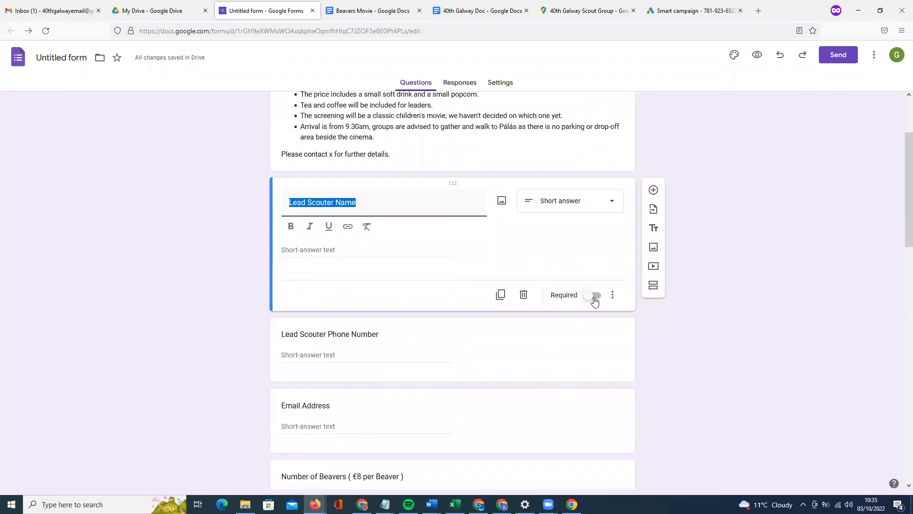
{"action": "left_click", "coordinate": [593, 295]}
{"action": "left_click", "coordinate": [549, 354]}
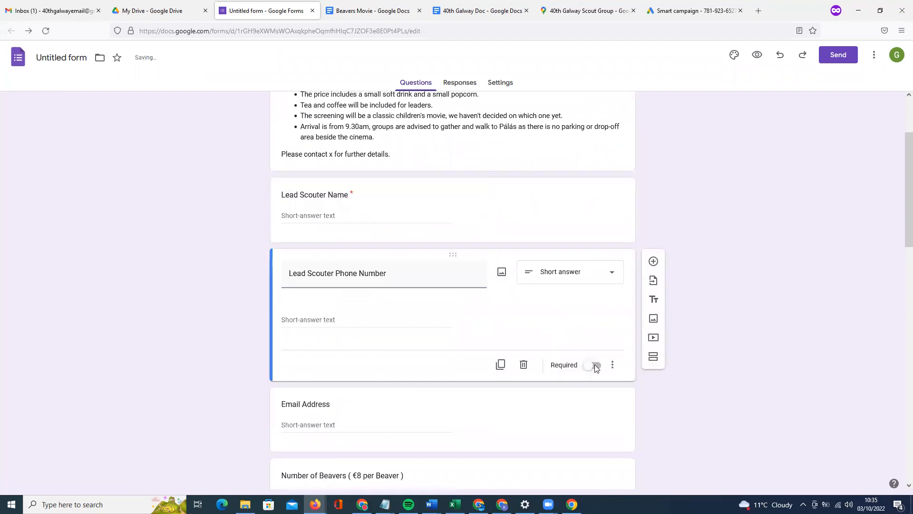
{"action": "left_click", "coordinate": [593, 348]}
{"action": "scroll", "coordinate": [586, 377], "scroll_direction": "down", "scroll_amount": 2}
{"action": "left_click", "coordinate": [578, 323]}
{"action": "left_click", "coordinate": [594, 329]}
Make Number of Beavers and Number of Scouters required as well.
{"action": "scroll", "coordinate": [524, 369], "scroll_direction": "down", "scroll_amount": 2}
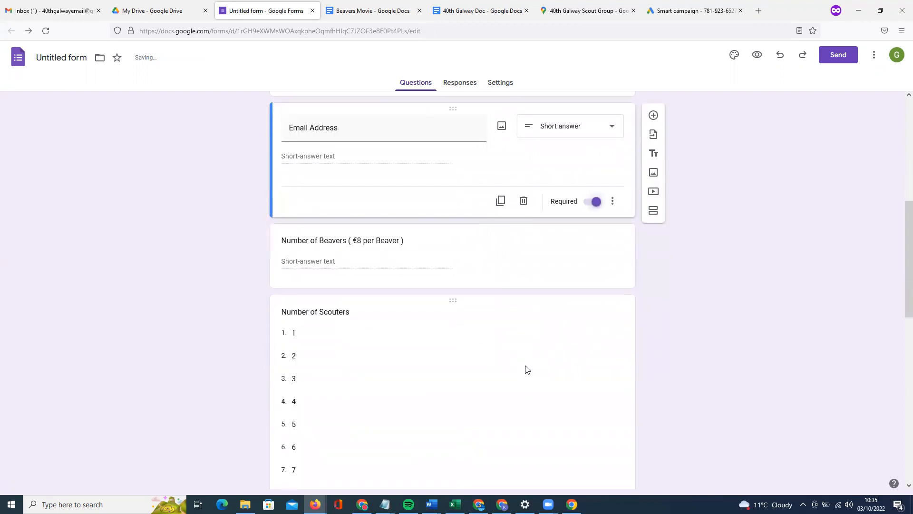
{"action": "left_click", "coordinate": [584, 280]}
{"action": "left_click", "coordinate": [593, 292]}
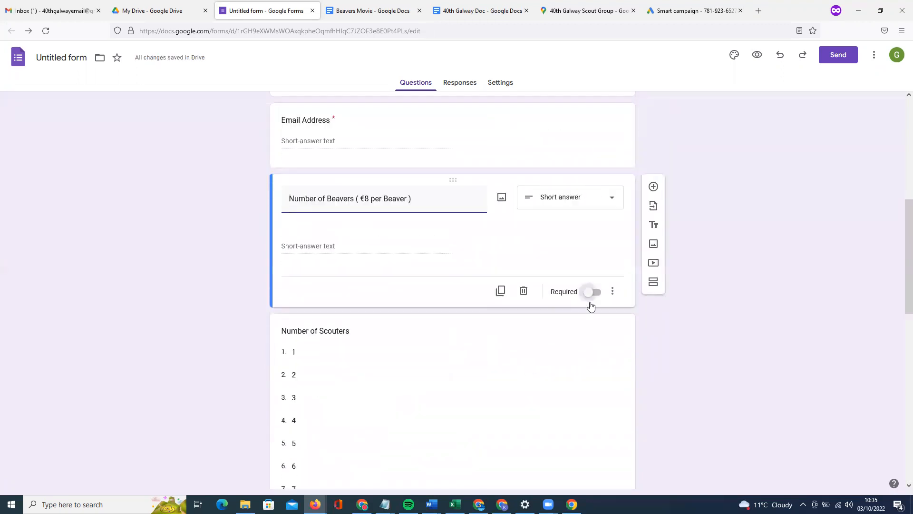
{"action": "scroll", "coordinate": [578, 350], "scroll_direction": "down", "scroll_amount": 3}
{"action": "left_click", "coordinate": [565, 387]}
{"action": "left_click", "coordinate": [594, 402]}
{"action": "scroll", "coordinate": [528, 385], "scroll_direction": "down", "scroll_amount": 6}
{"action": "scroll", "coordinate": [529, 386], "scroll_direction": "up", "scroll_amount": 4}
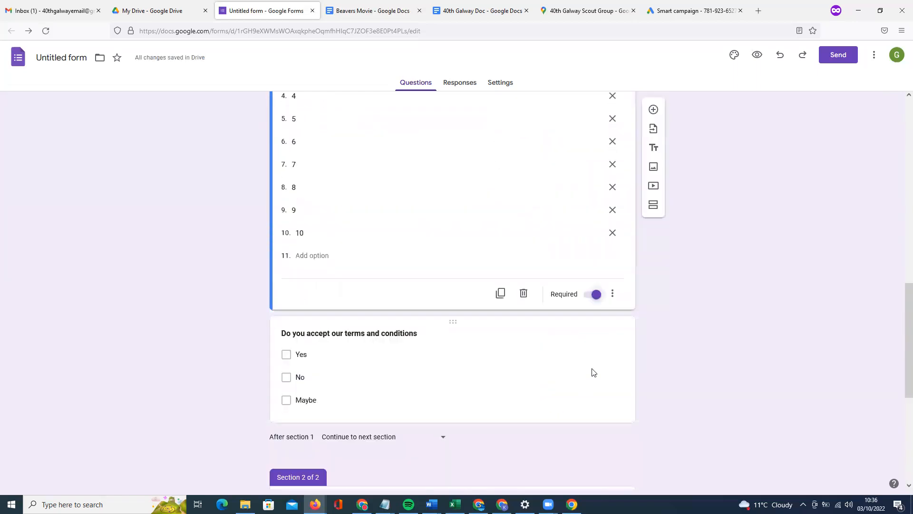
{"action": "left_click", "coordinate": [593, 372]}
Add a Paragraph question 'Any extra information ( Dietary etc )' under the terms question.
{"action": "left_click", "coordinate": [653, 259]}
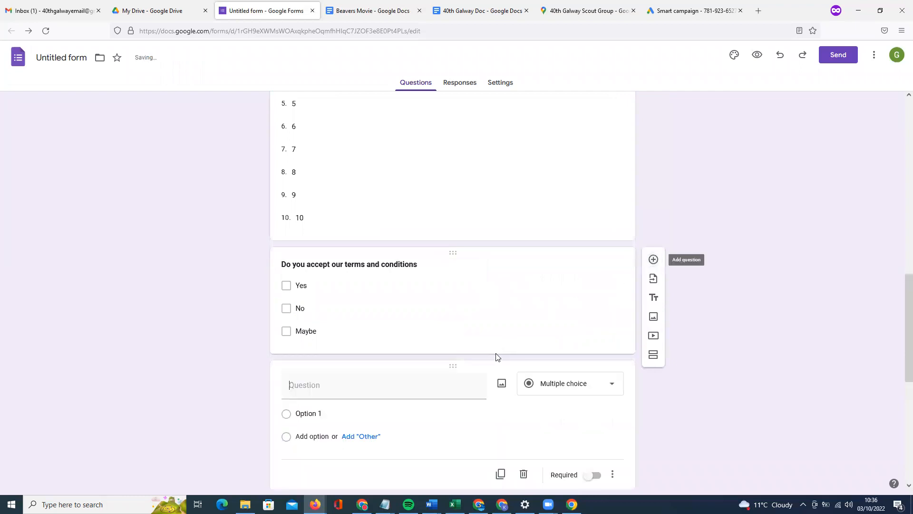
{"action": "type", "text": "Any special informati"}
{"action": "double_click", "coordinate": [320, 385]}
{"action": "type", "text": "extra informati"}
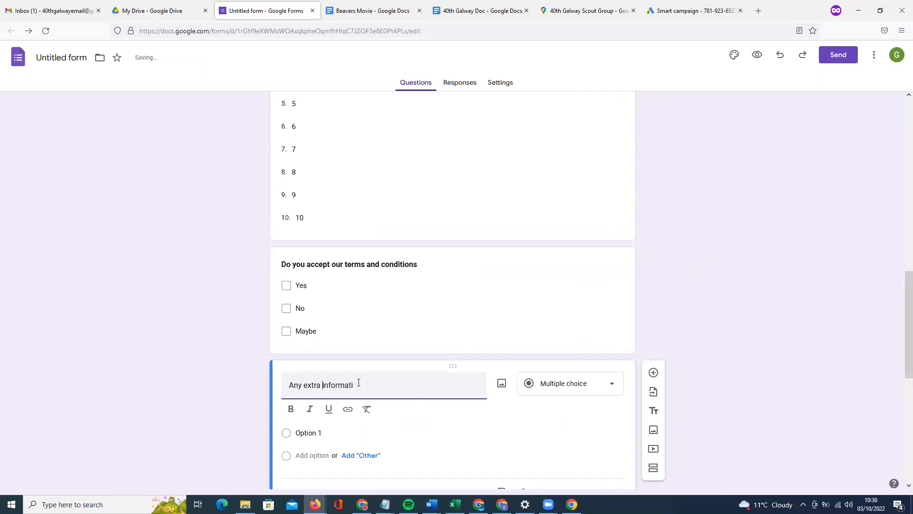
{"action": "type", "text": "on ( Dietary et"}
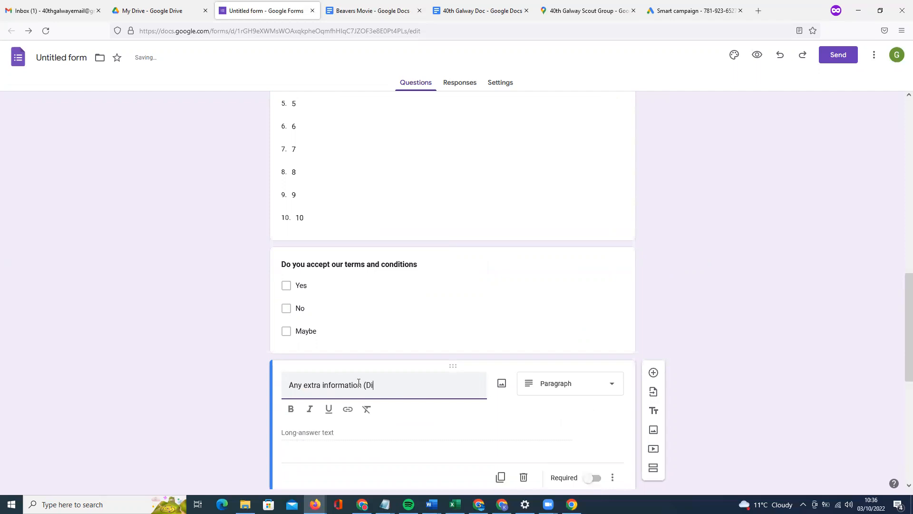
{"action": "type", "text": "c )"}
{"action": "left_click", "coordinate": [366, 384]}
{"action": "left_click", "coordinate": [603, 419]}
{"action": "scroll", "coordinate": [602, 409], "scroll_direction": "up", "scroll_amount": 10}
{"action": "scroll", "coordinate": [599, 406], "scroll_direction": "down", "scroll_amount": 9}
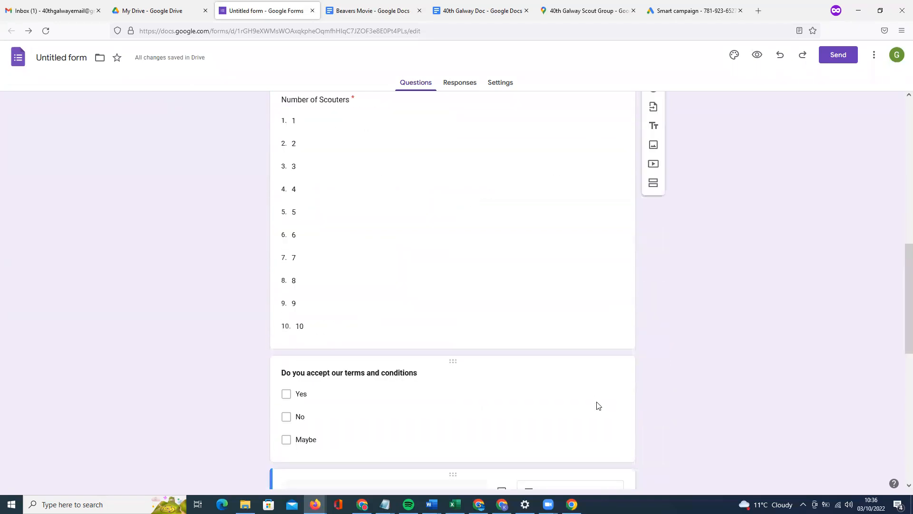
{"action": "scroll", "coordinate": [598, 405], "scroll_direction": "down", "scroll_amount": 5}
Relocate the terms and conditions checkbox question under the Privacy & GDPR notice text.
{"action": "left_click_drag", "start_coordinate": [448, 175], "coordinate": [467, 362]}
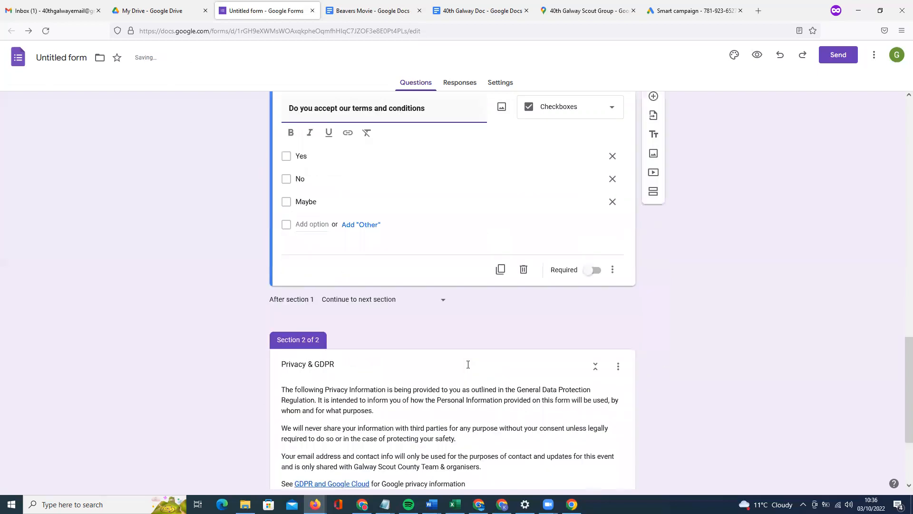
{"action": "scroll", "coordinate": [468, 365], "scroll_direction": "down", "scroll_amount": 3}
{"action": "scroll", "coordinate": [467, 362], "scroll_direction": "up", "scroll_amount": 6}
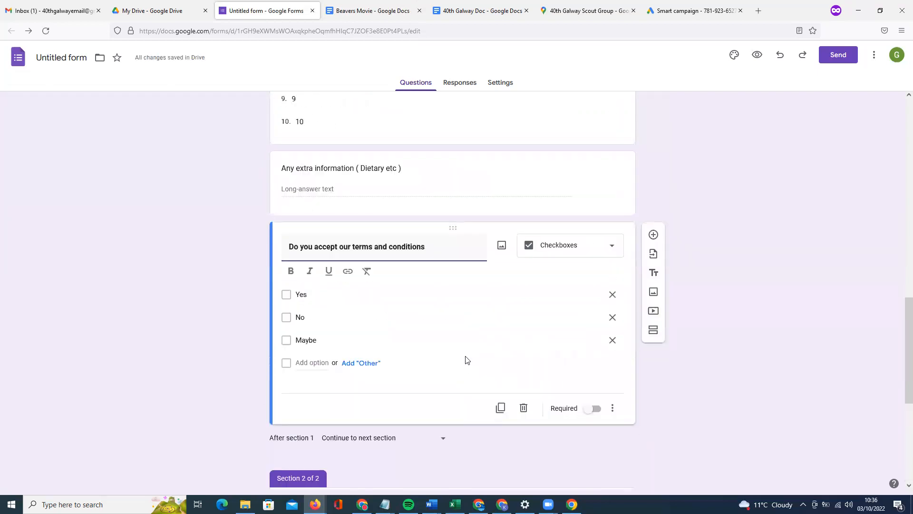
{"action": "left_click_drag", "start_coordinate": [453, 229], "coordinate": [471, 377]}
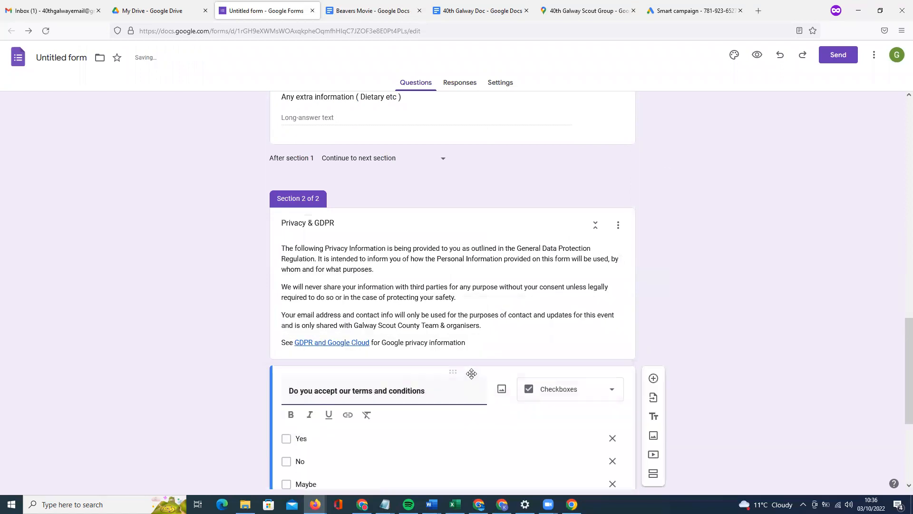
{"action": "scroll", "coordinate": [473, 376], "scroll_direction": "up", "scroll_amount": 2}
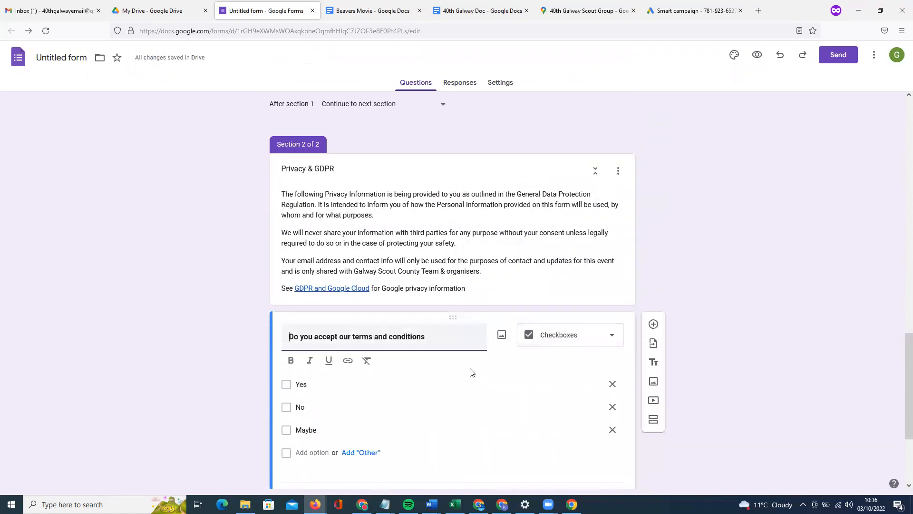
{"action": "scroll", "coordinate": [472, 373], "scroll_direction": "up", "scroll_amount": 17}
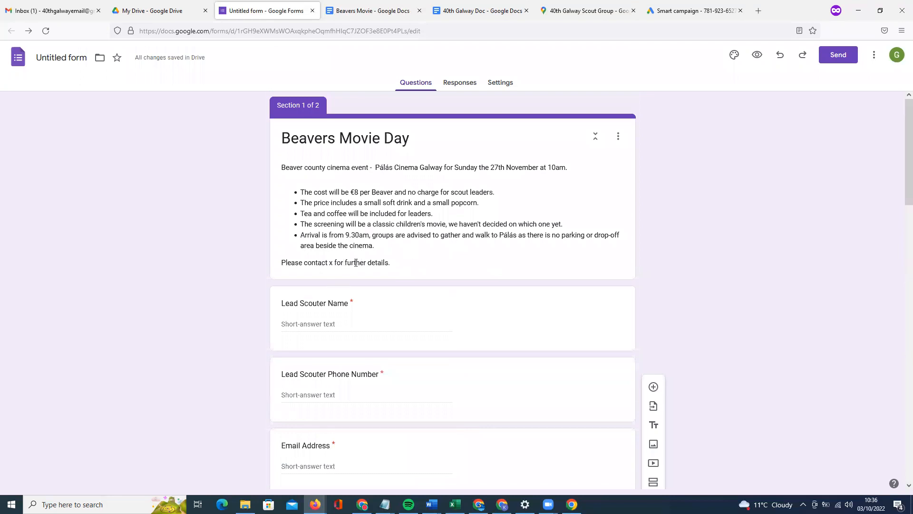
{"action": "scroll", "coordinate": [391, 310], "scroll_direction": "down", "scroll_amount": 2}
{"action": "scroll", "coordinate": [393, 312], "scroll_direction": "down", "scroll_amount": 2}
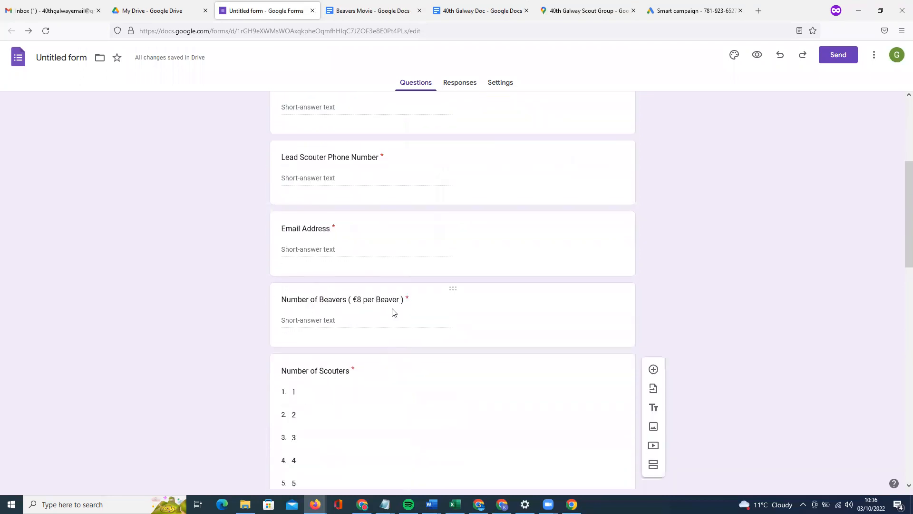
{"action": "scroll", "coordinate": [393, 312], "scroll_direction": "up", "scroll_amount": 3}
{"action": "scroll", "coordinate": [394, 312], "scroll_direction": "up", "scroll_amount": 2}
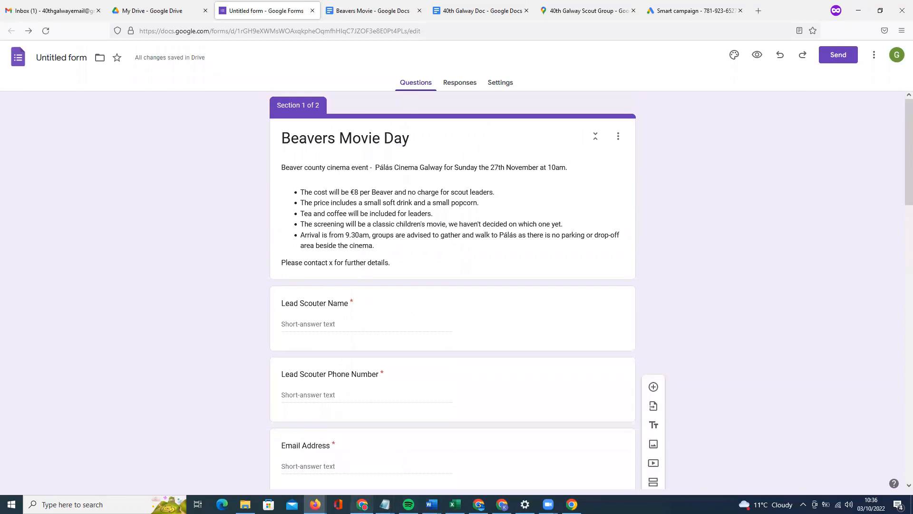
Return to the Untitled Beavers Movie Day form window and open its Theme settings.
{"action": "mouse_move", "coordinate": [362, 504]}
{"action": "left_click", "coordinate": [385, 470]}
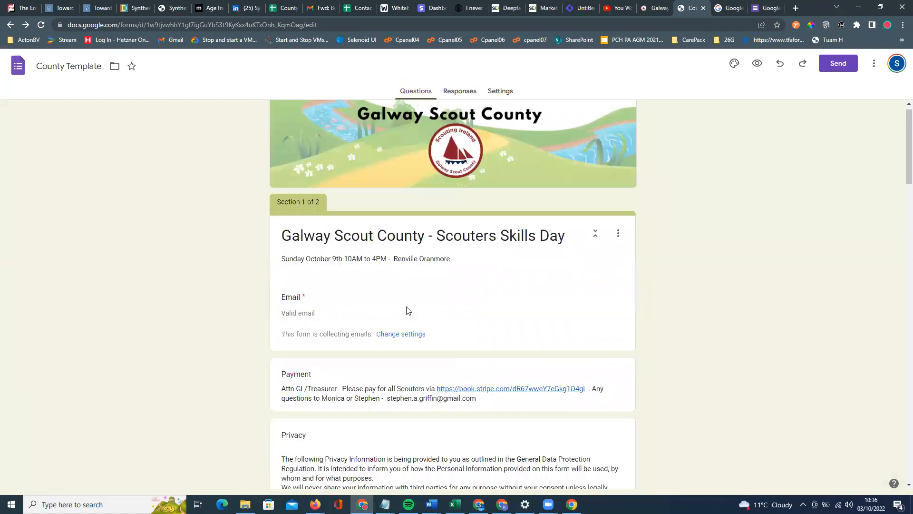
{"action": "scroll", "coordinate": [539, 150], "scroll_direction": "up", "scroll_amount": 1}
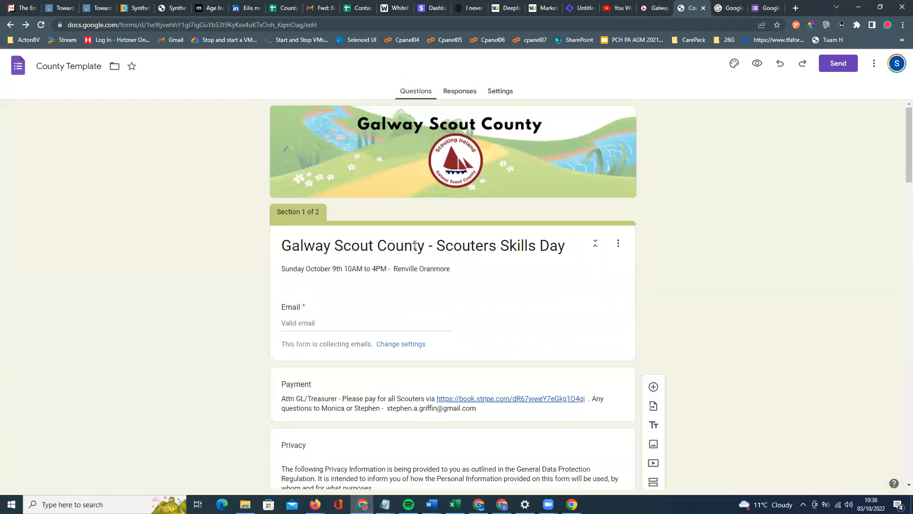
{"action": "scroll", "coordinate": [420, 247], "scroll_direction": "down", "scroll_amount": 5}
{"action": "scroll", "coordinate": [419, 259], "scroll_direction": "up", "scroll_amount": 5}
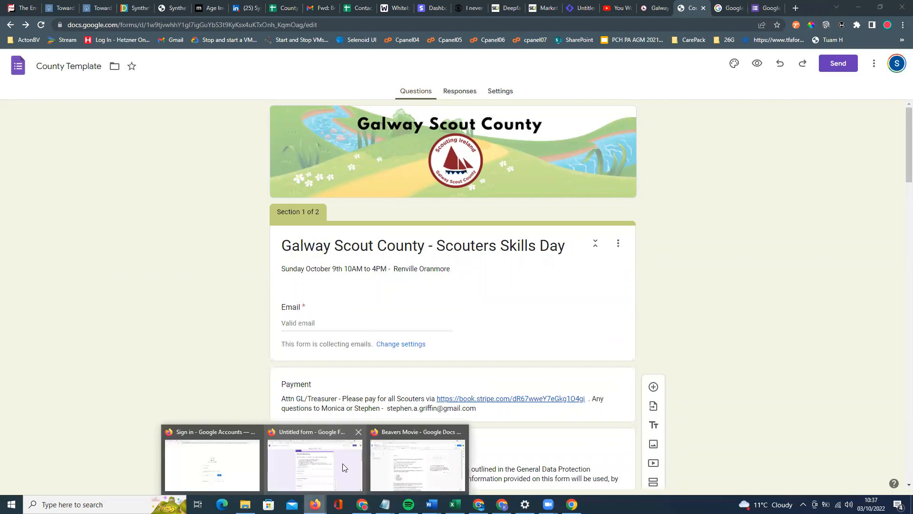
{"action": "left_click", "coordinate": [353, 469]}
{"action": "left_click", "coordinate": [734, 55]}
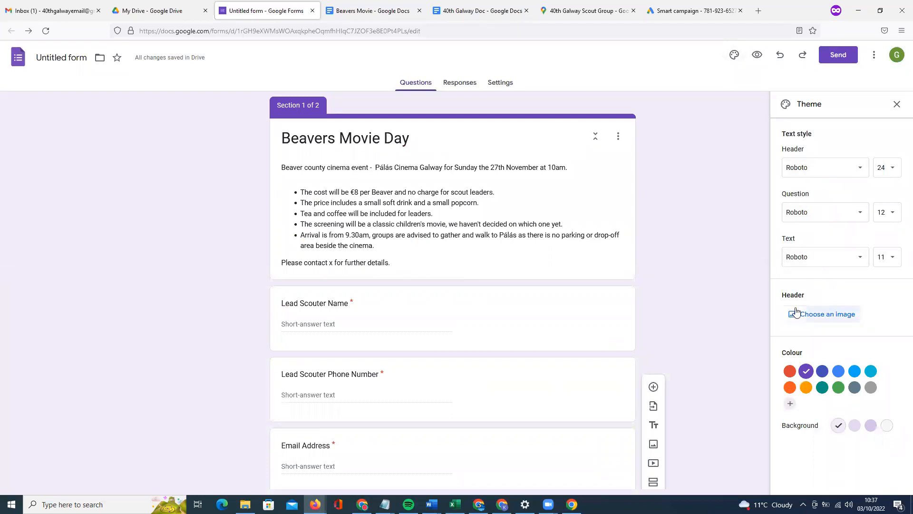
Set the film projector image from Other as the header, then view Responses.
{"action": "left_click", "coordinate": [827, 315]}
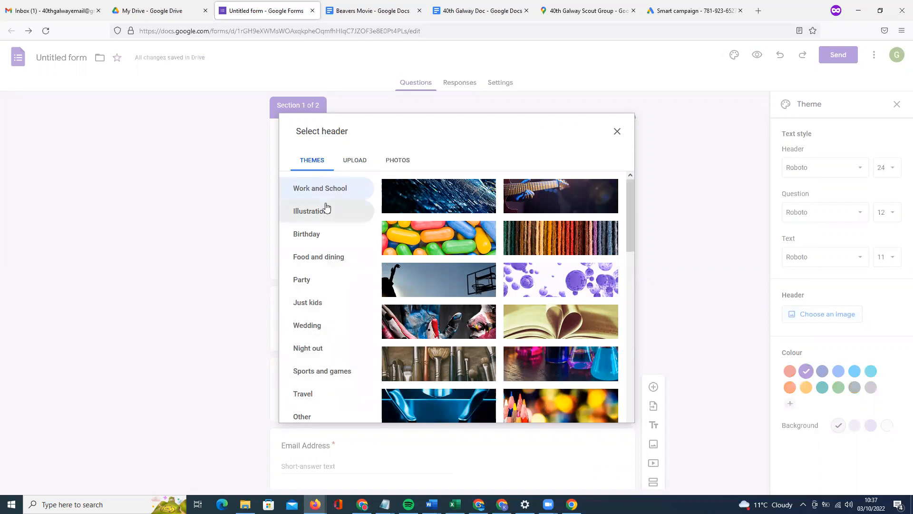
{"action": "left_click", "coordinate": [315, 415]}
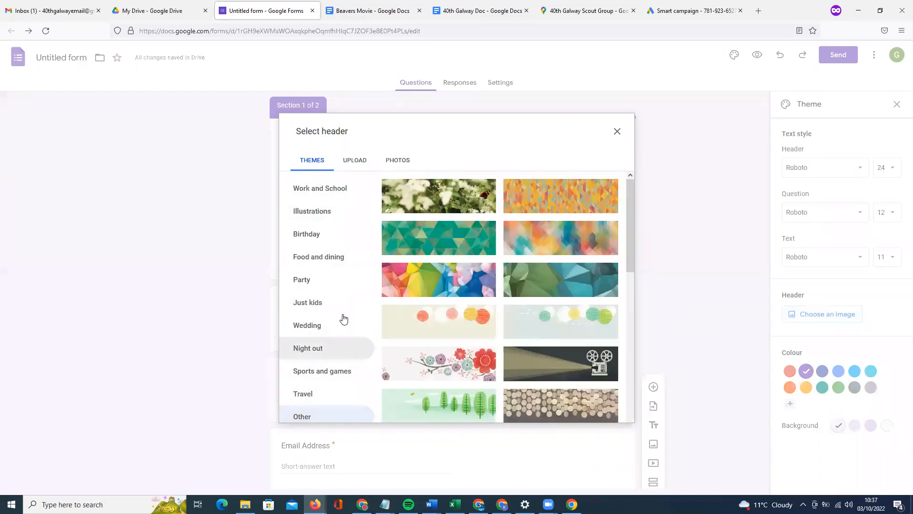
{"action": "scroll", "coordinate": [477, 304], "scroll_direction": "down", "scroll_amount": 3}
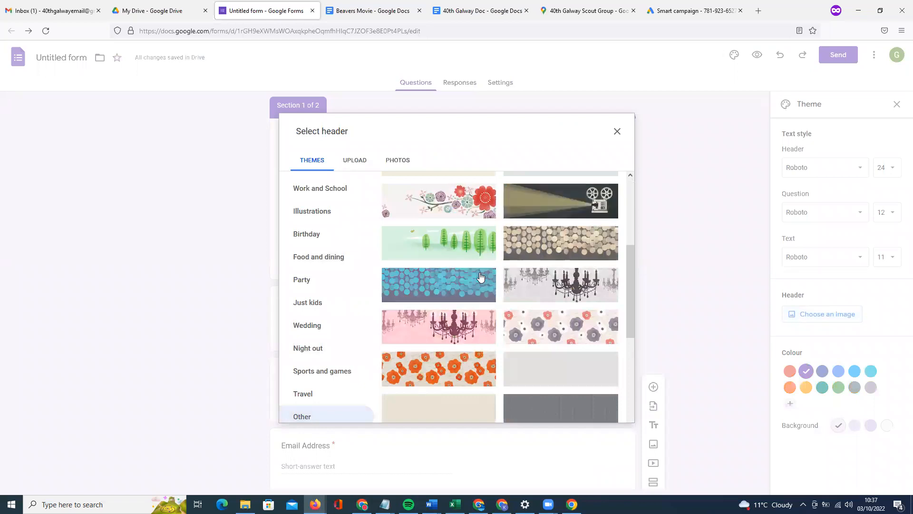
{"action": "left_click", "coordinate": [604, 410]}
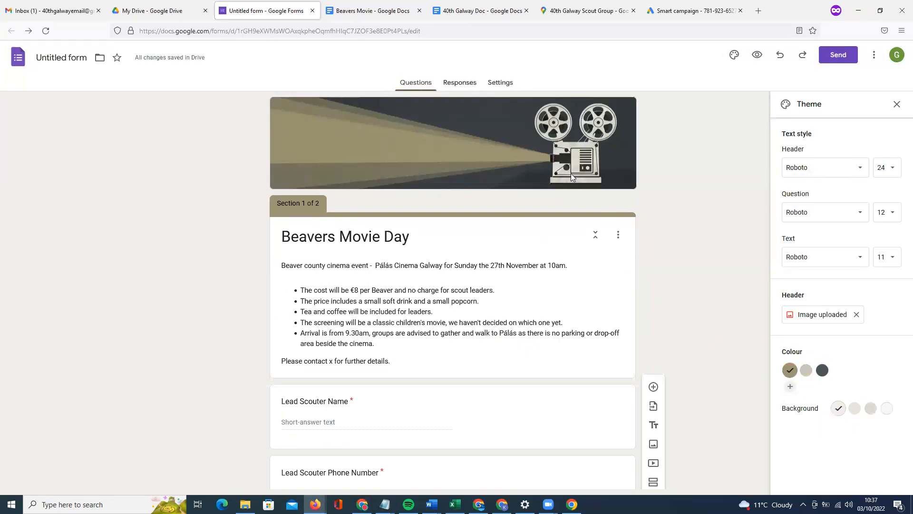
{"action": "left_click", "coordinate": [470, 89]}
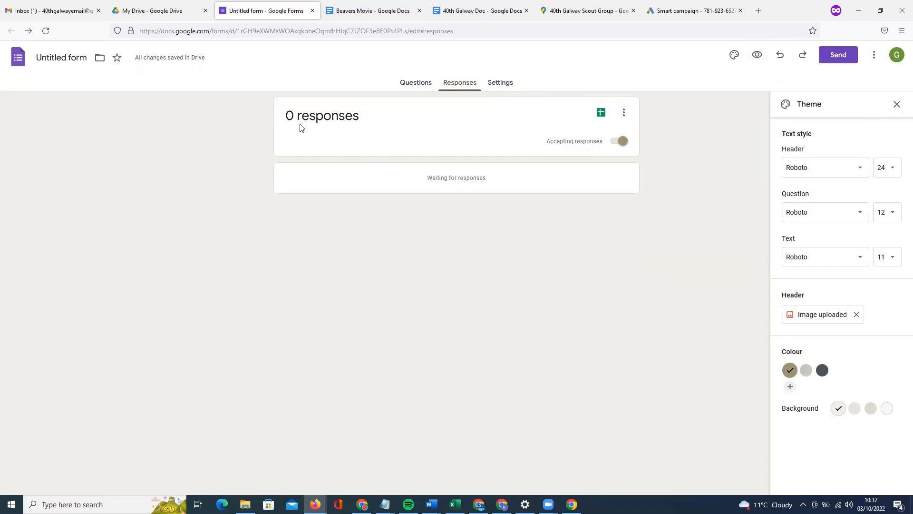
Create and open a new linked responses spreadsheet named 'County Beavers Cinema (Responses)'.
{"action": "left_click", "coordinate": [413, 86]}
{"action": "left_click", "coordinate": [458, 85]}
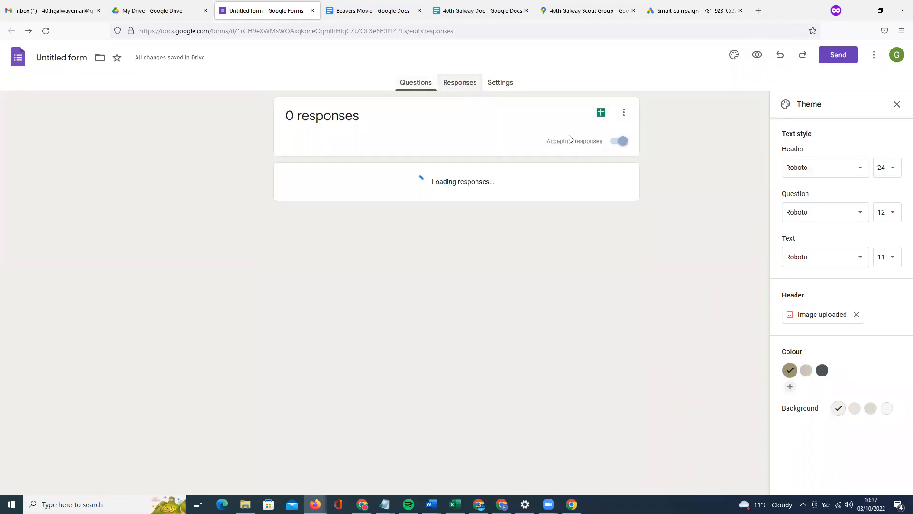
{"action": "left_click", "coordinate": [601, 116]}
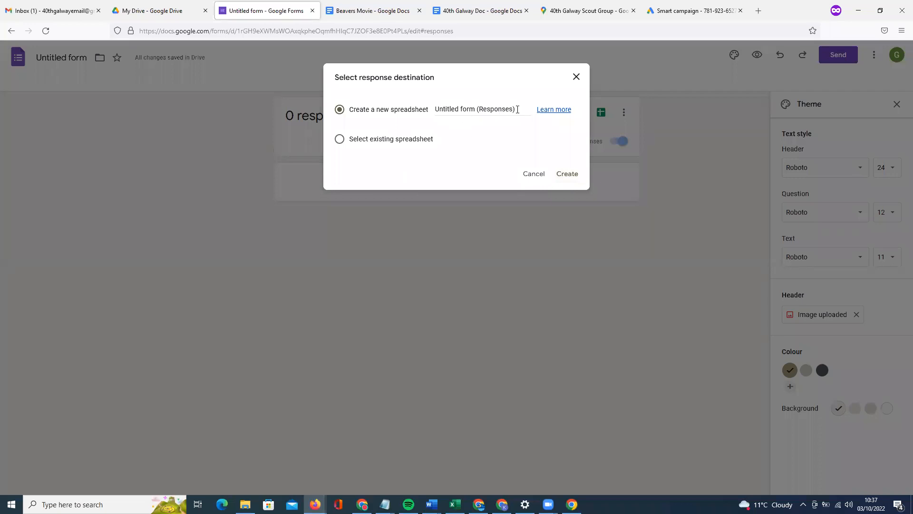
{"action": "left_click_drag", "start_coordinate": [475, 109], "coordinate": [429, 108]}
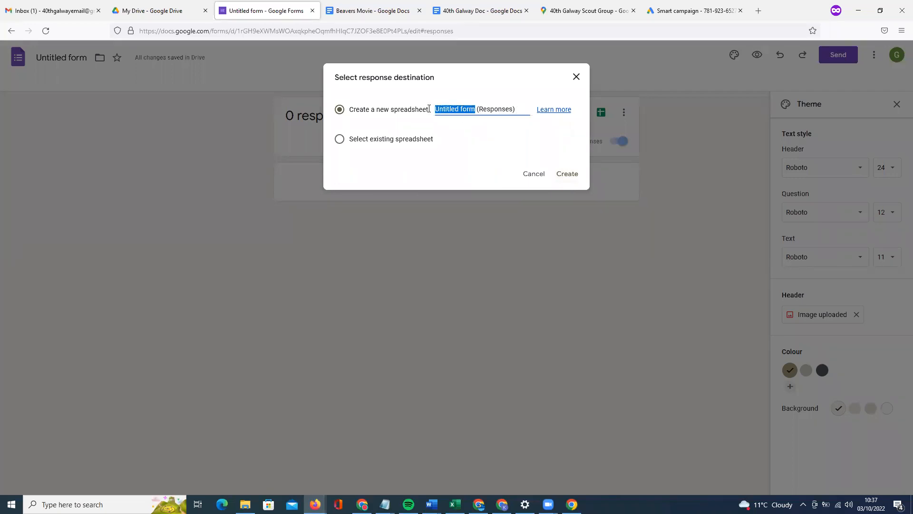
{"action": "type", "text": "Beavers Cu"}
{"action": "key", "text": "BackSpace"}
{"action": "type", "text": "inmea"}
{"action": "key", "text": "BackSpace"}
{"action": "key", "text": "BackSpace"}
{"action": "key", "text": "BackSpace"}
{"action": "key", "text": "BackSpace"}
{"action": "type", "text": "ema"}
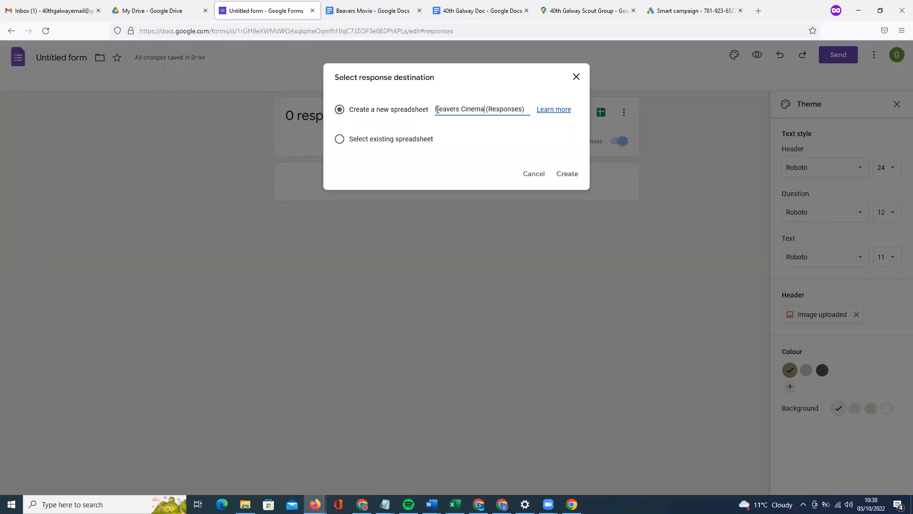
{"action": "type", "text": "County"}
{"action": "left_click", "coordinate": [564, 177]}
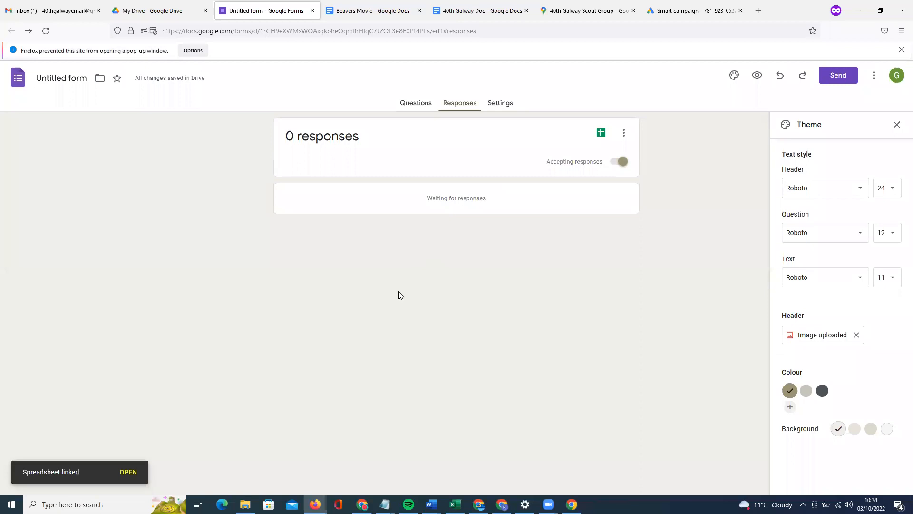
{"action": "left_click", "coordinate": [129, 472]}
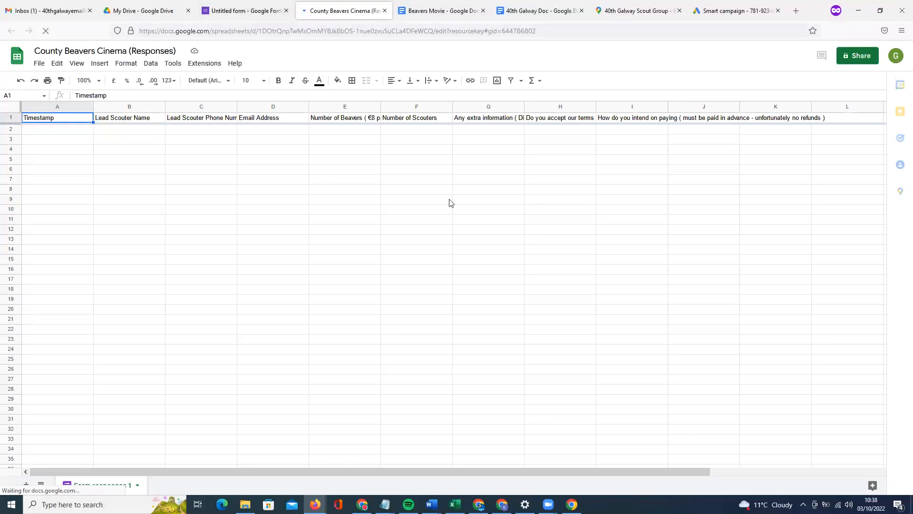
Add a collaborator's e-mail address as an editor on the responses spreadsheet with a Test message.
{"action": "left_click", "coordinate": [860, 55]}
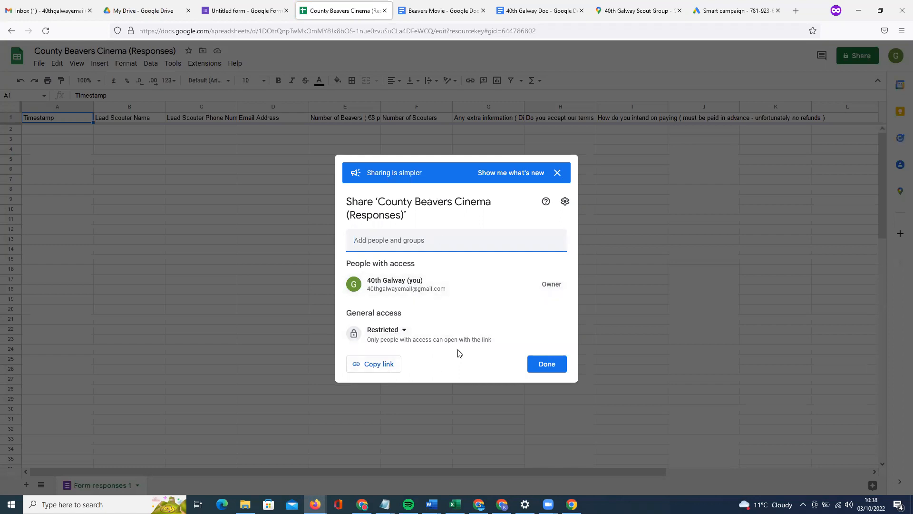
{"action": "left_click", "coordinate": [391, 246]}
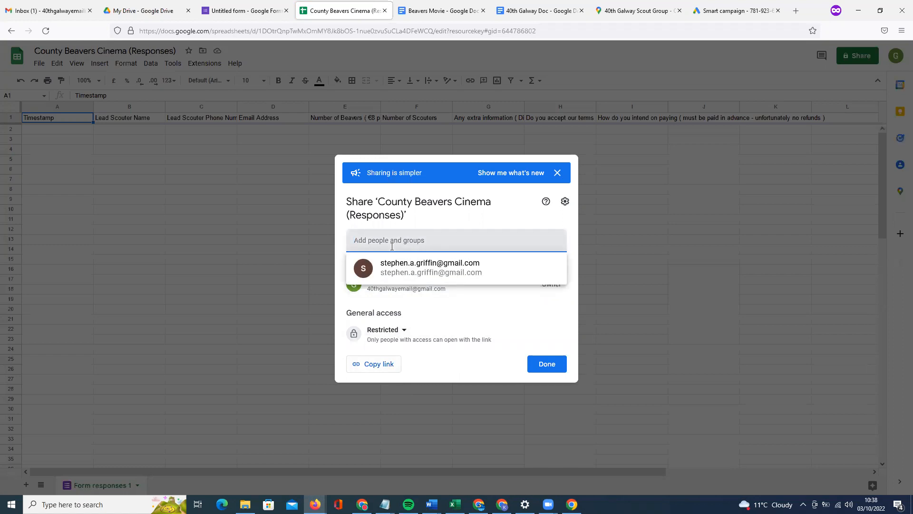
{"action": "left_click", "coordinate": [422, 272]}
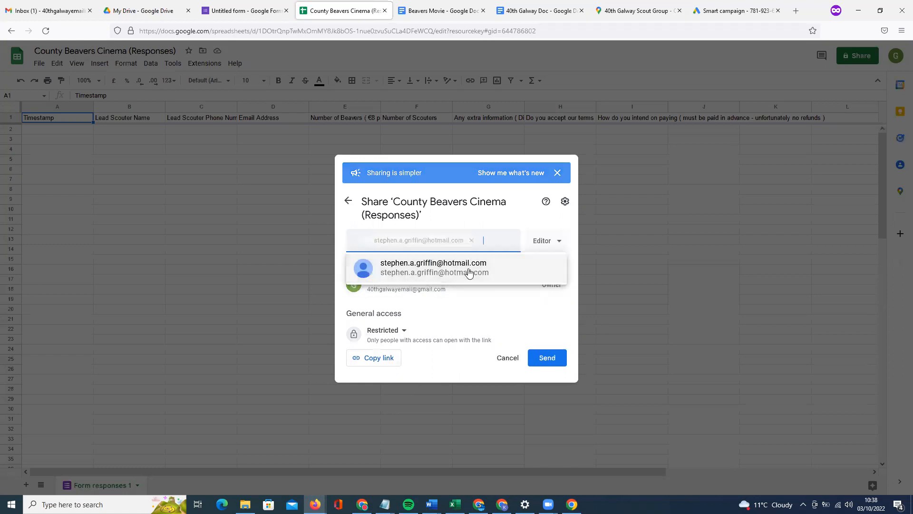
{"action": "left_click", "coordinate": [447, 292]}
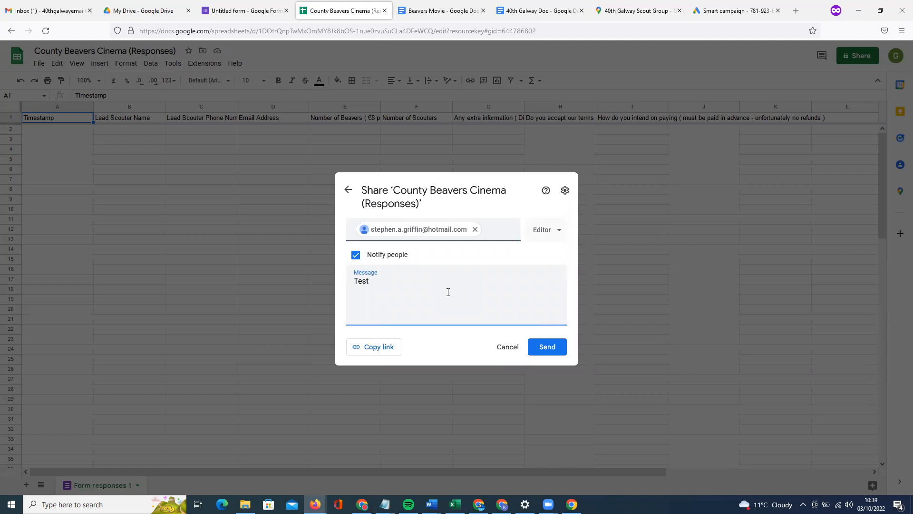
Remove the added recipient chip and start retyping the collaborator's e-mail address.
{"action": "left_click", "coordinate": [436, 238]}
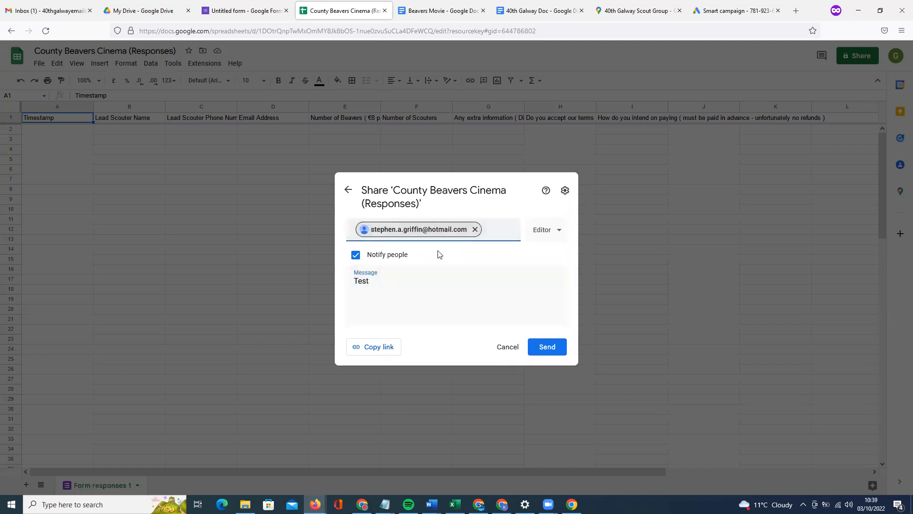
{"action": "left_click", "coordinate": [475, 229]}
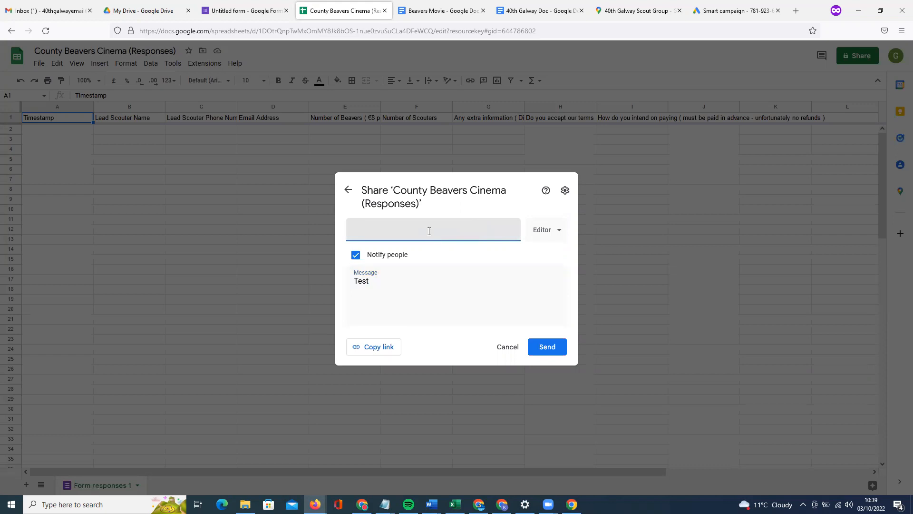
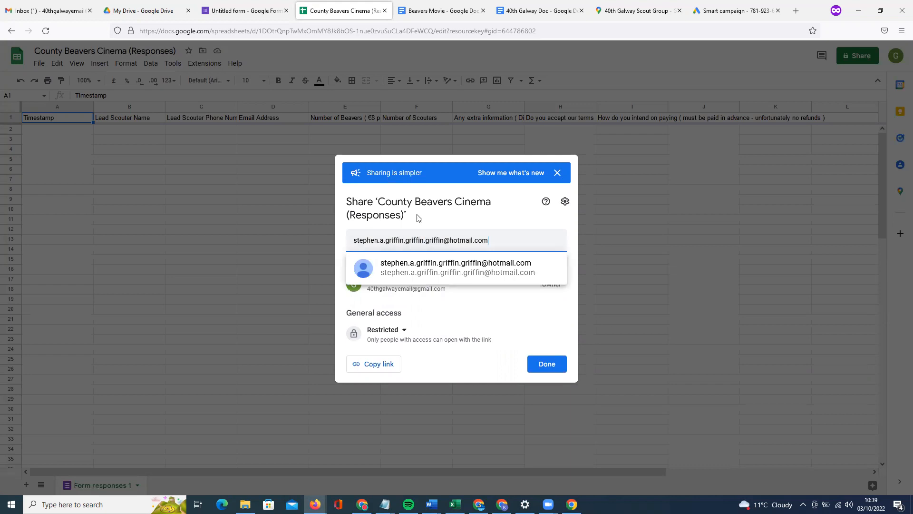
Back out of the invitation after the non-Google account warning and close sharing without inviting anyone.
{"action": "left_click", "coordinate": [472, 284]}
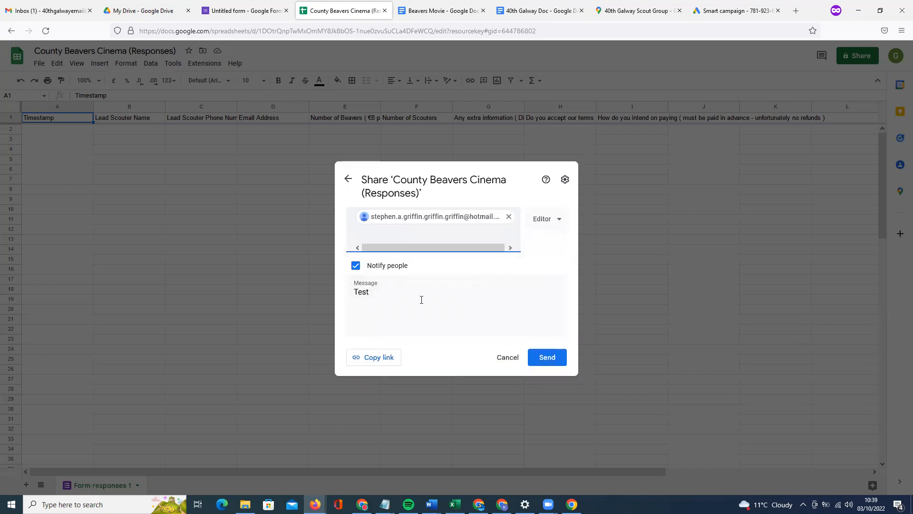
{"action": "left_click", "coordinate": [546, 357]}
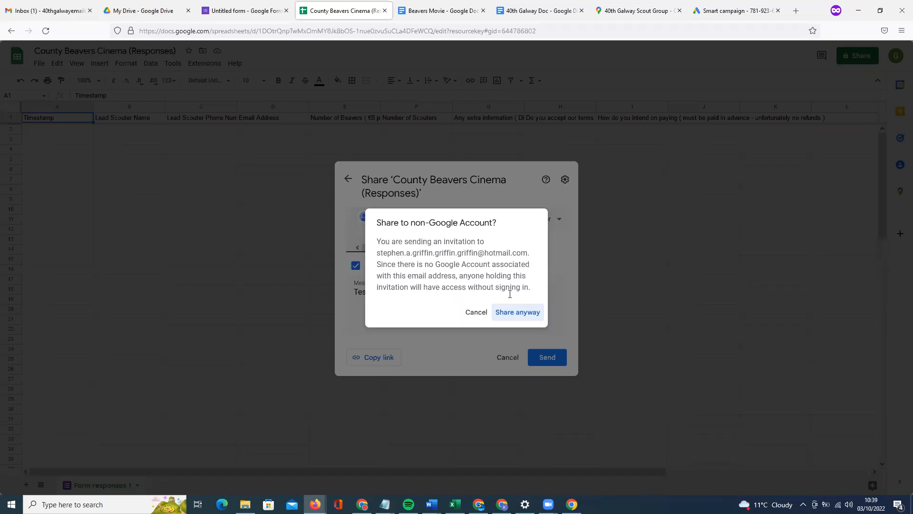
{"action": "left_click", "coordinate": [476, 312]}
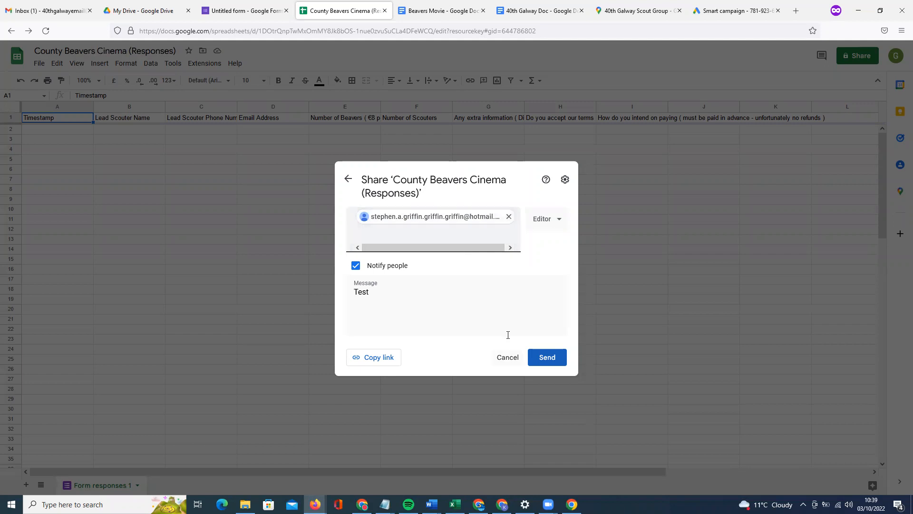
{"action": "left_click", "coordinate": [510, 360]}
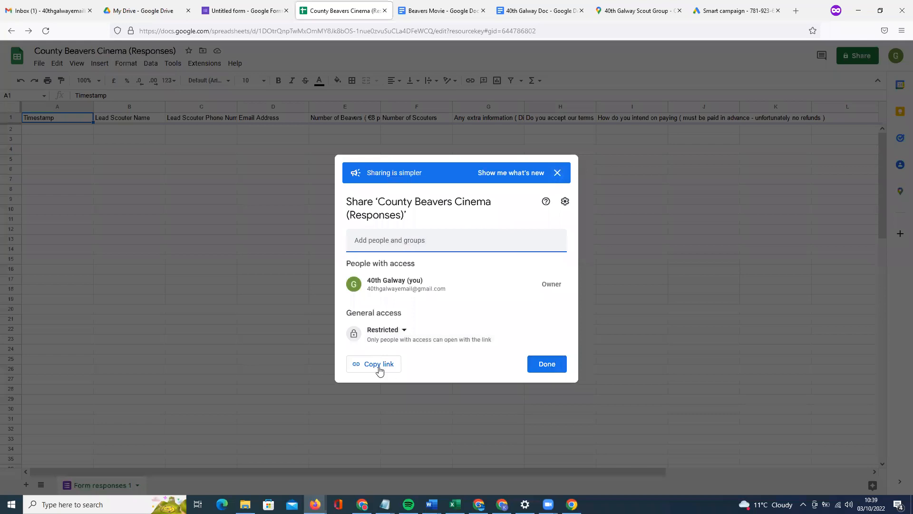
{"action": "left_click", "coordinate": [557, 173]}
{"action": "left_click", "coordinate": [612, 204]}
Return to the Untitled form and bring up its Settings page.
{"action": "left_click", "coordinate": [240, 11]}
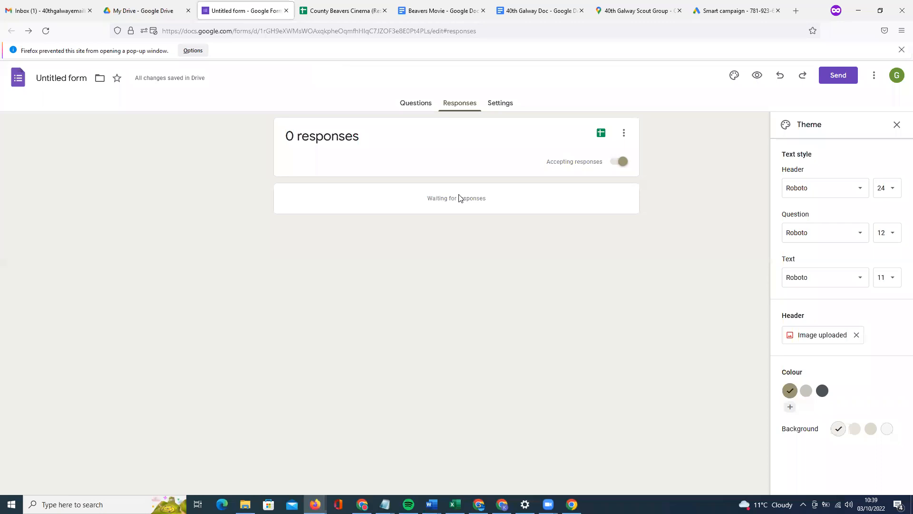
{"action": "left_click", "coordinate": [500, 103]}
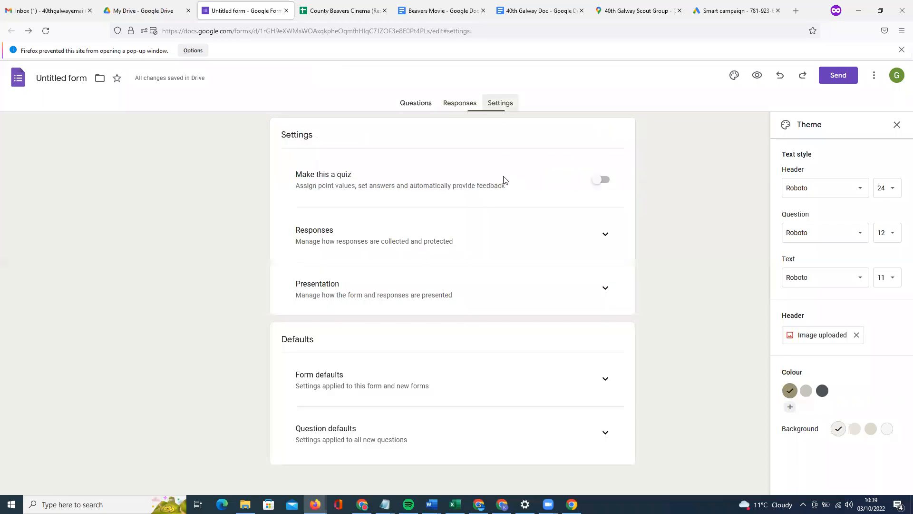
{"action": "left_click", "coordinate": [460, 103]}
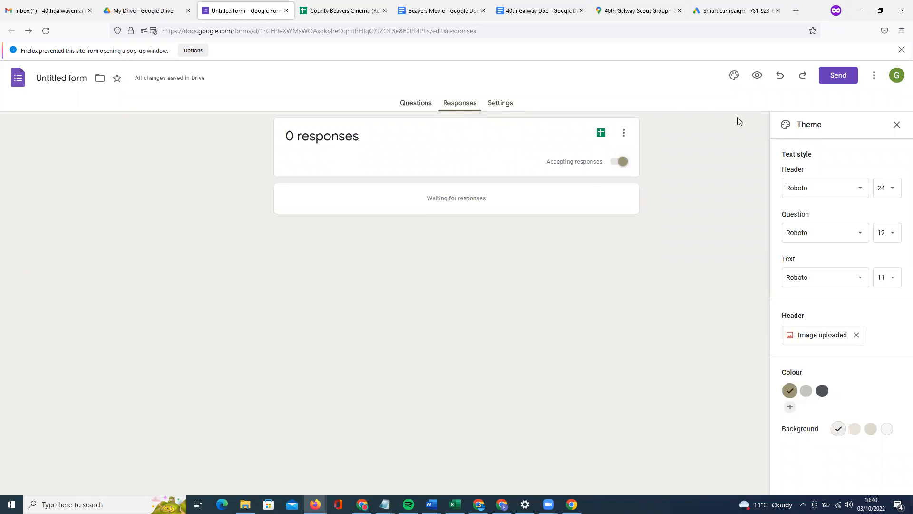
{"action": "left_click", "coordinate": [500, 103]}
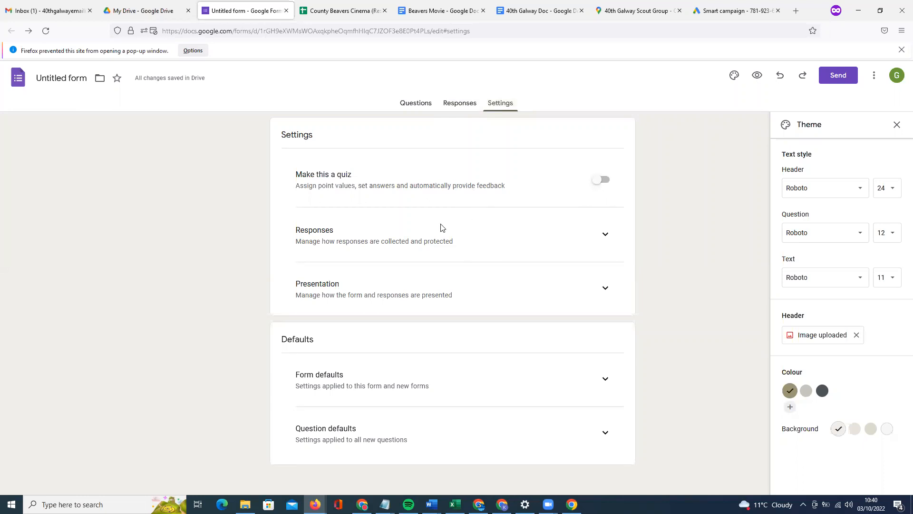
Turn on Collect email addresses and set Send responders a copy to Always.
{"action": "left_click", "coordinate": [614, 244]}
{"action": "scroll", "coordinate": [517, 264], "scroll_direction": "down", "scroll_amount": 2}
{"action": "scroll", "coordinate": [518, 265], "scroll_direction": "up", "scroll_amount": 1}
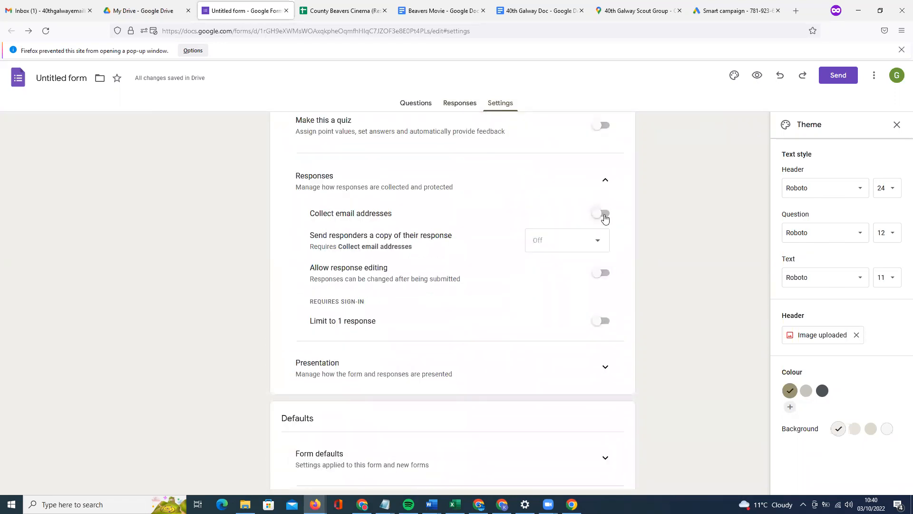
{"action": "left_click", "coordinate": [603, 214]}
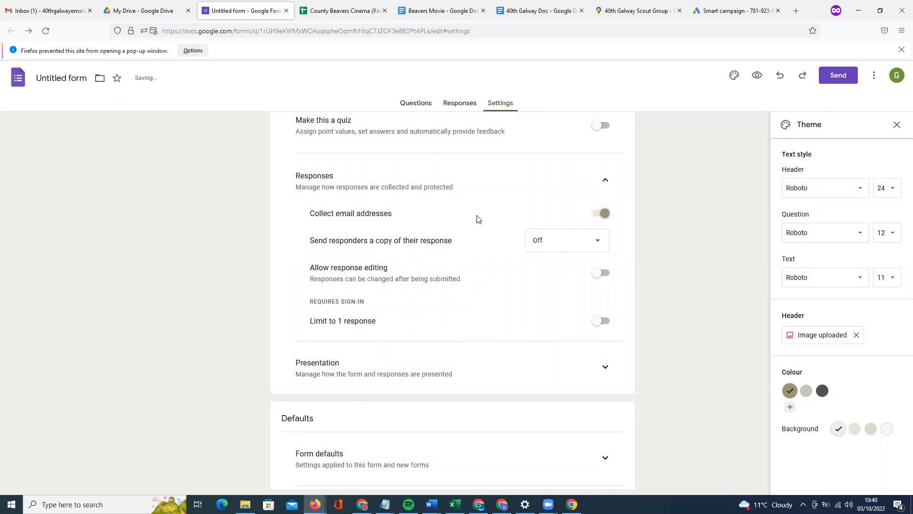
{"action": "left_click", "coordinate": [567, 240]}
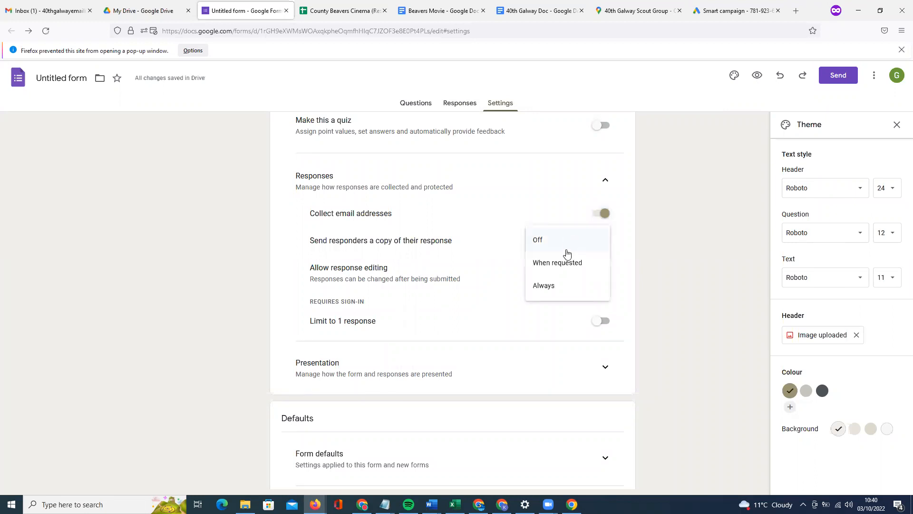
{"action": "left_click", "coordinate": [560, 285]}
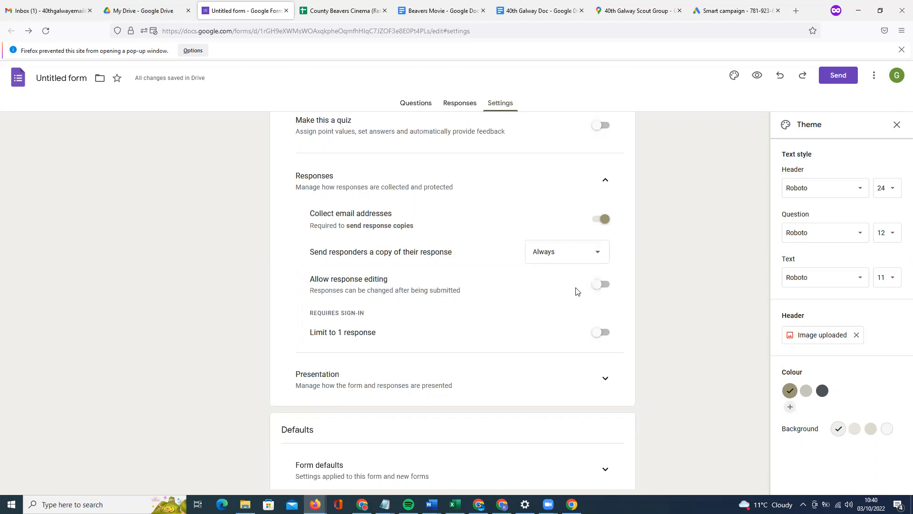
{"action": "scroll", "coordinate": [577, 291], "scroll_direction": "down", "scroll_amount": 1}
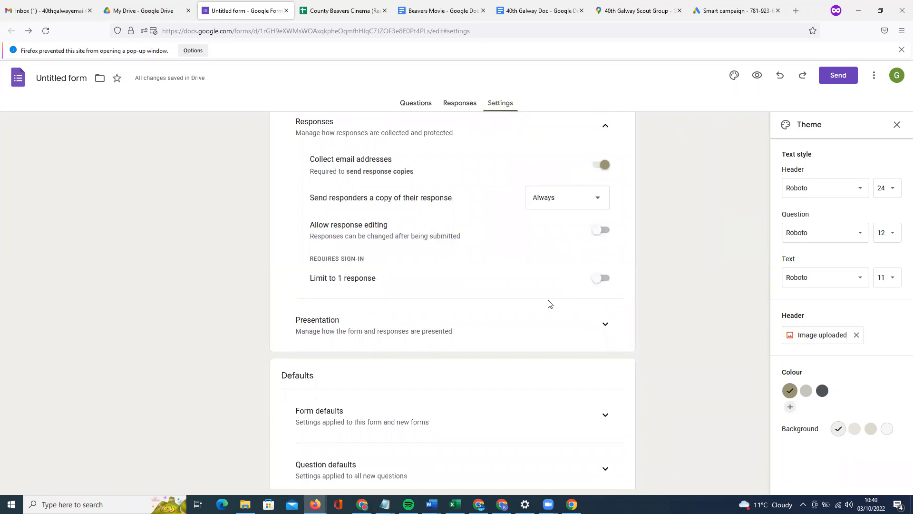
{"action": "scroll", "coordinate": [602, 283], "scroll_direction": "down", "scroll_amount": 1}
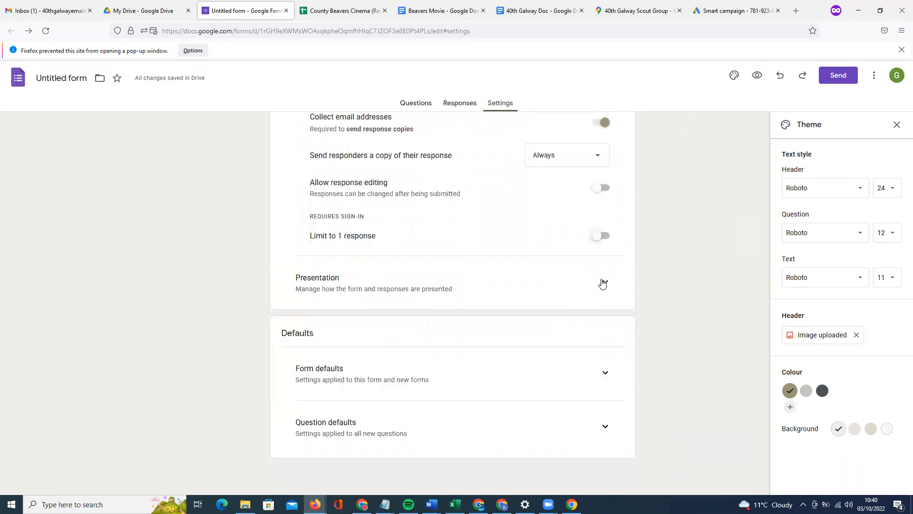
{"action": "left_click", "coordinate": [604, 279]}
Switch to the County Template form in the Chrome window.
{"action": "scroll", "coordinate": [574, 315], "scroll_direction": "down", "scroll_amount": 2}
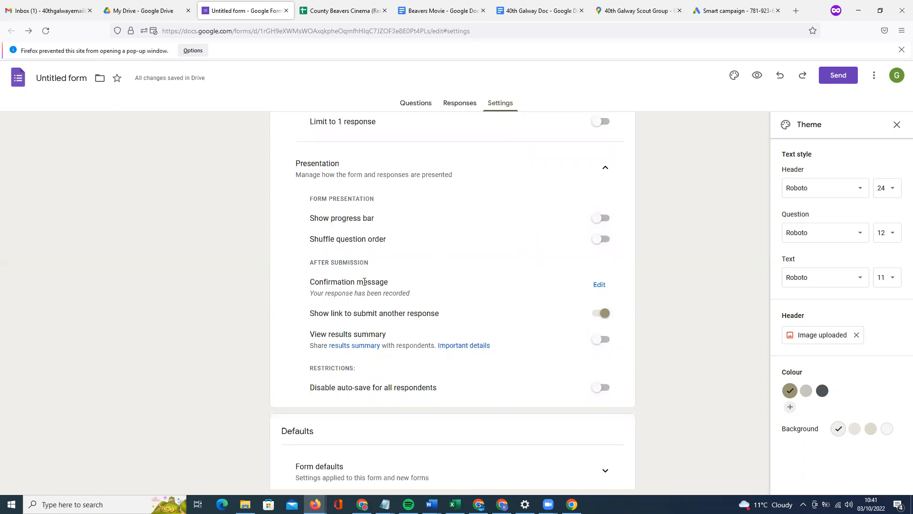
{"action": "left_click", "coordinate": [362, 504]}
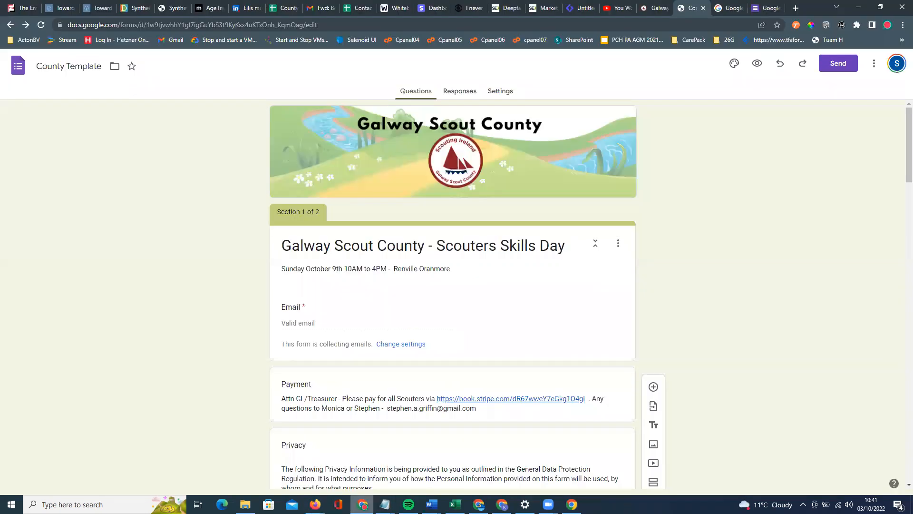
Review the County Template form's Presentation settings.
{"action": "left_click", "coordinate": [505, 94]}
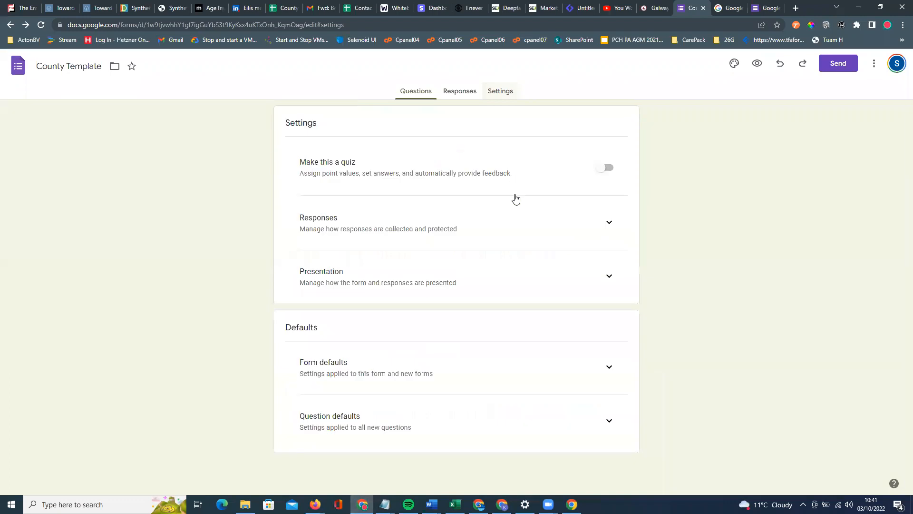
{"action": "left_click", "coordinate": [604, 277]}
{"action": "scroll", "coordinate": [526, 278], "scroll_direction": "down", "scroll_amount": 3}
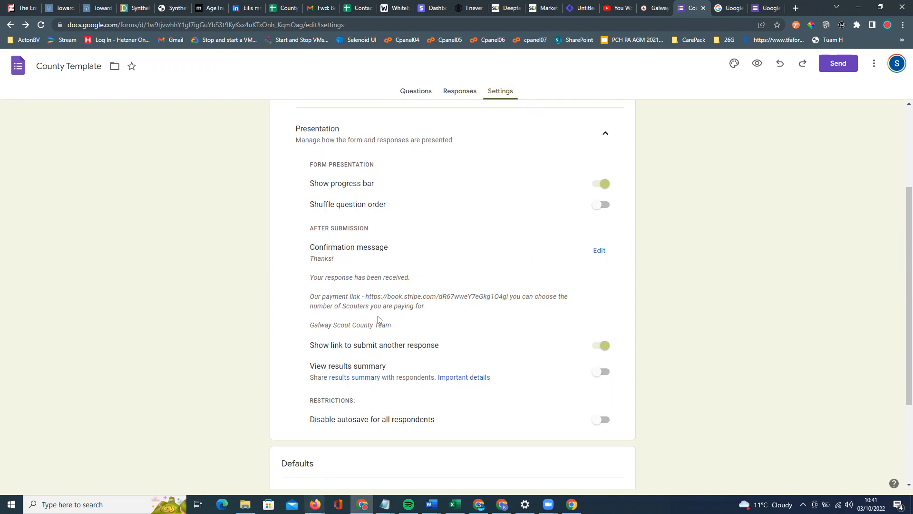
Go back to the Untitled form and view its Responses page showing 0 responses.
{"action": "mouse_move", "coordinate": [315, 504]}
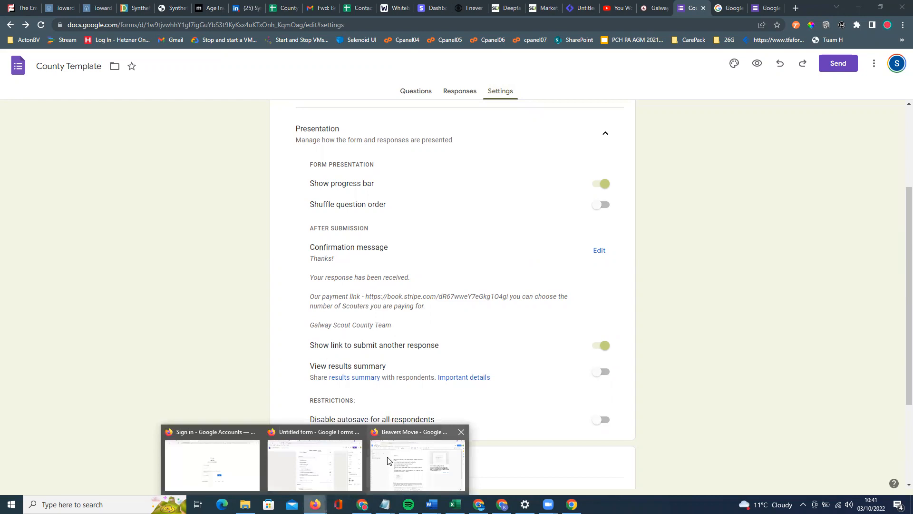
{"action": "left_click", "coordinate": [388, 461]}
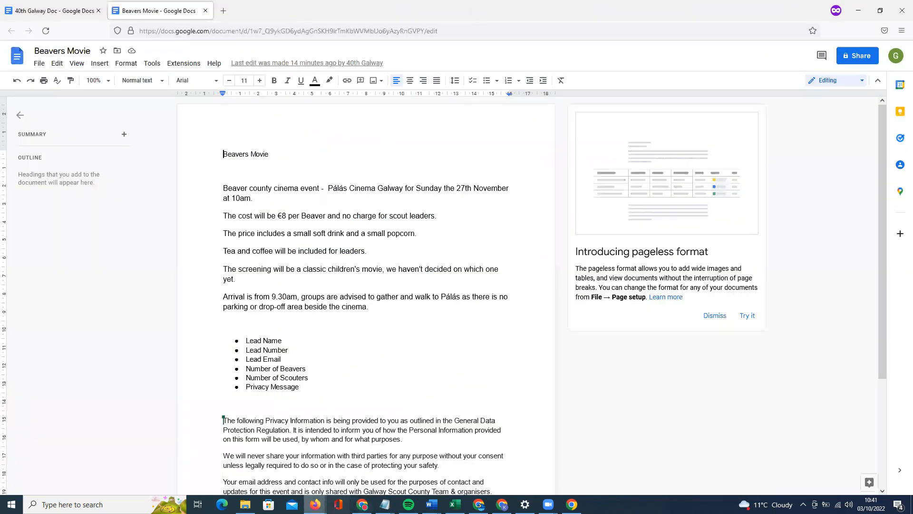
{"action": "mouse_move", "coordinate": [316, 504]}
{"action": "left_click", "coordinate": [318, 460]}
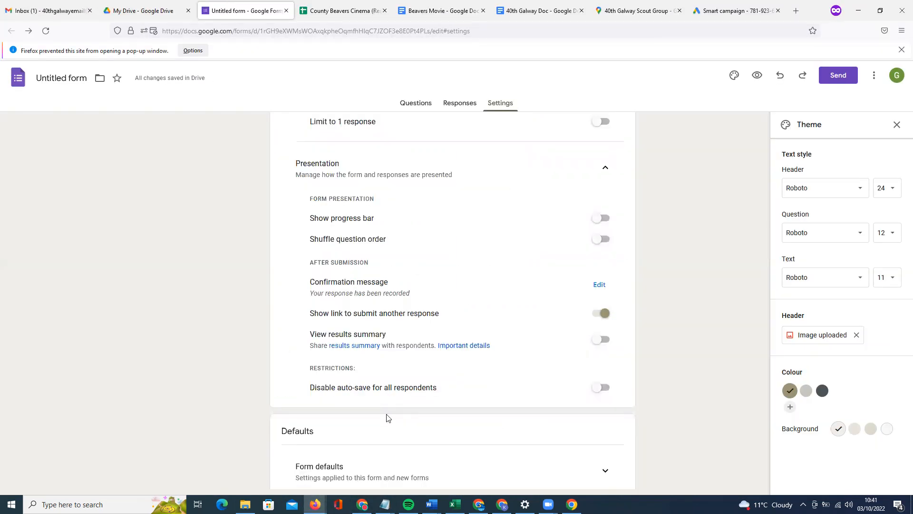
{"action": "scroll", "coordinate": [389, 418], "scroll_direction": "down", "scroll_amount": 3}
{"action": "scroll", "coordinate": [529, 434], "scroll_direction": "up", "scroll_amount": 7}
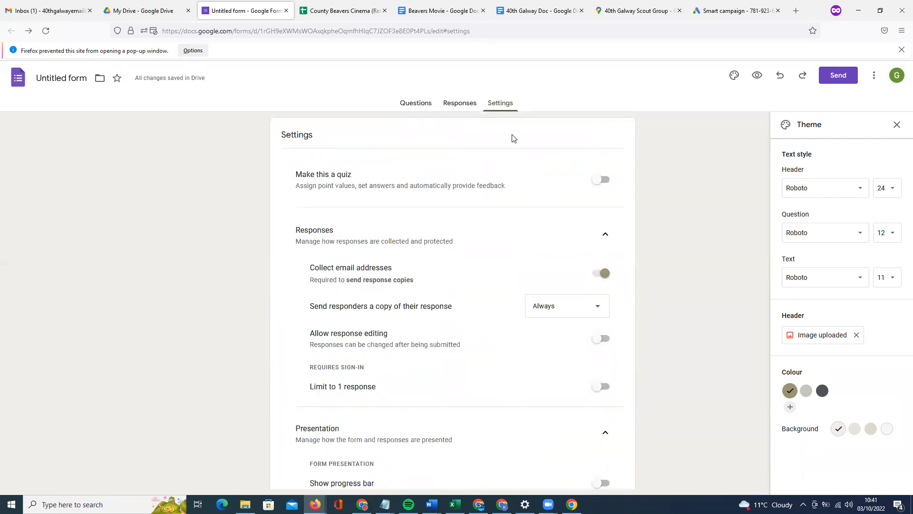
{"action": "left_click", "coordinate": [470, 105]}
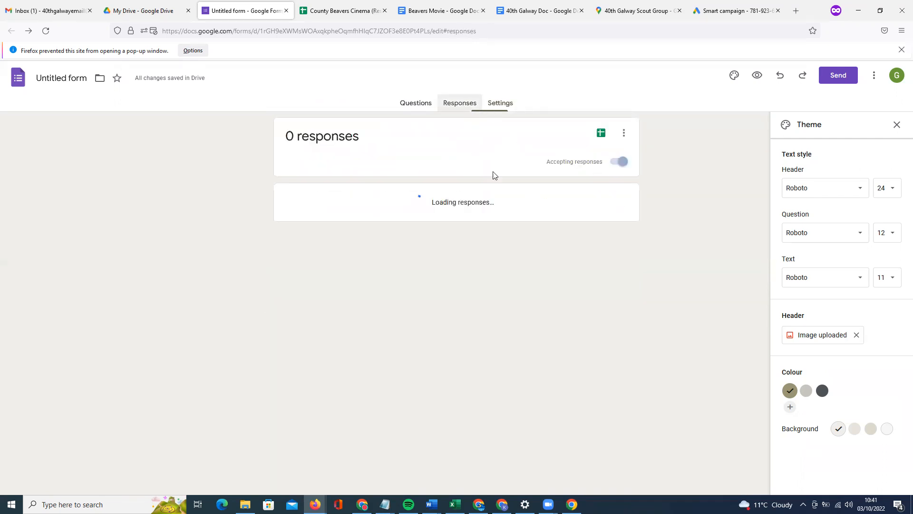
Turn on email notifications for new responses and check where responses are stored.
{"action": "left_click", "coordinate": [623, 134]}
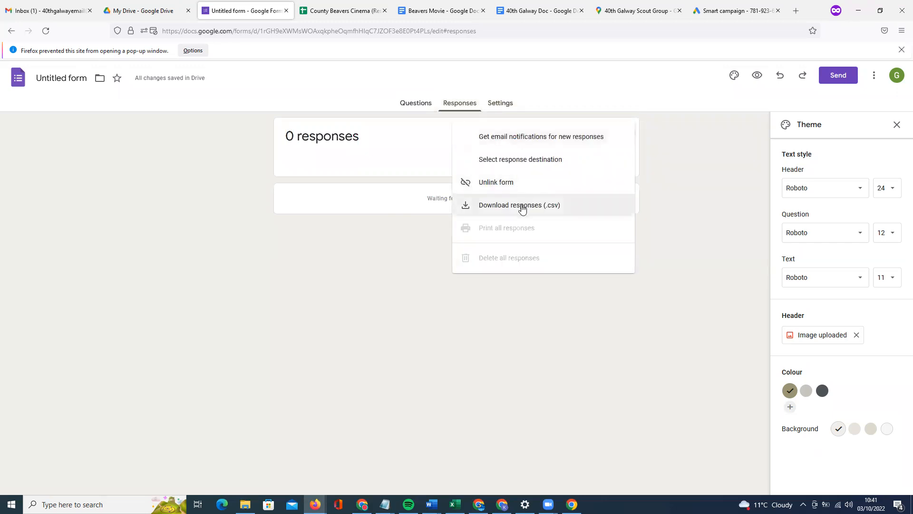
{"action": "left_click", "coordinate": [532, 138]}
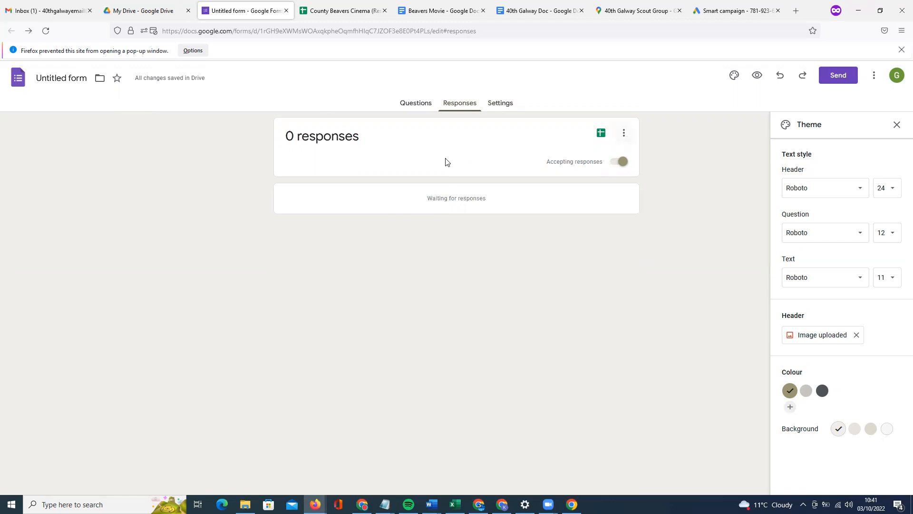
{"action": "left_click", "coordinate": [623, 132]}
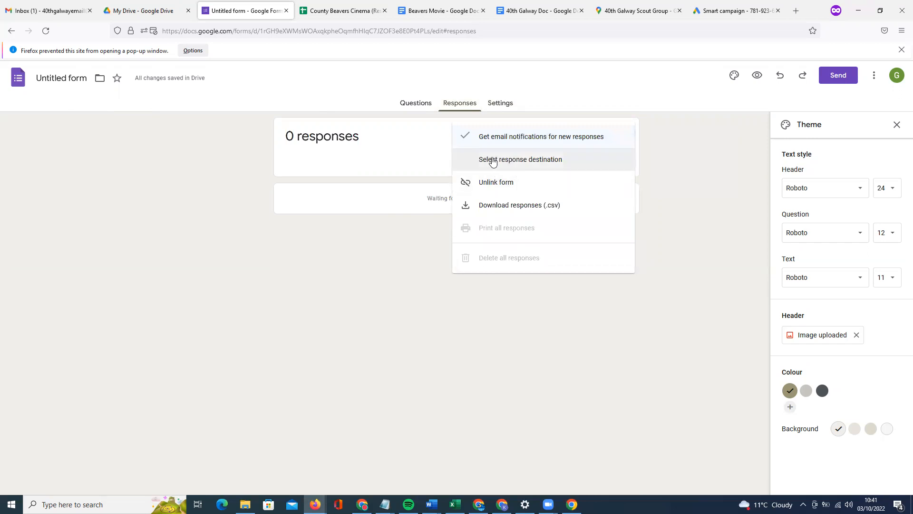
{"action": "left_click", "coordinate": [513, 169]}
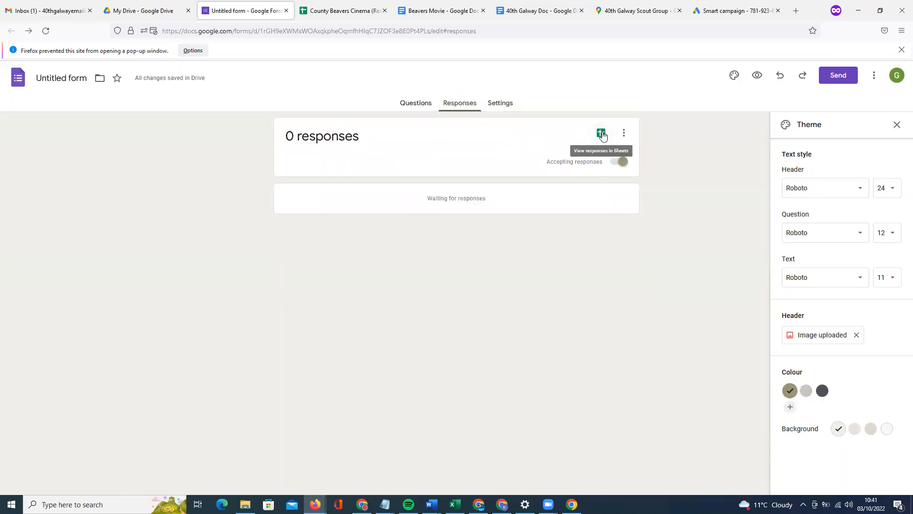
Open the linked County Beavers Cinema (Responses) spreadsheet, then return to the form's questions.
{"action": "left_click", "coordinate": [602, 136]}
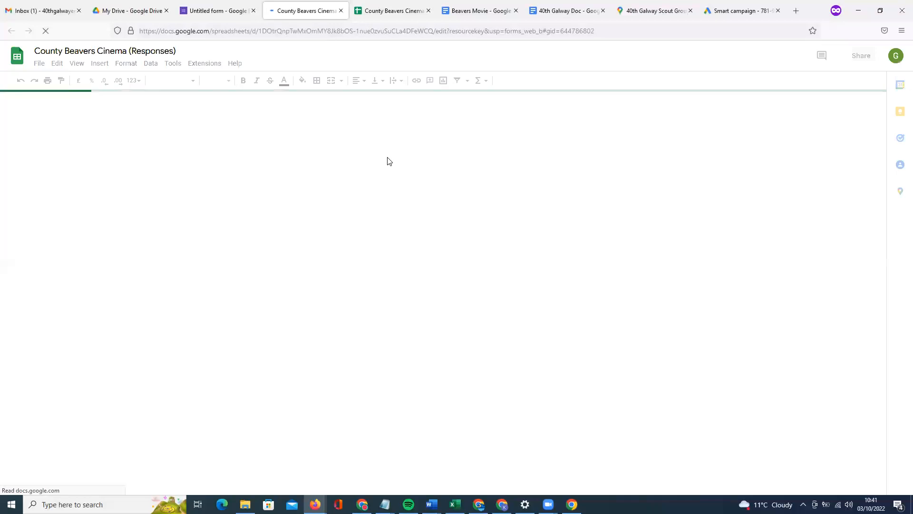
{"action": "left_click", "coordinate": [228, 13]}
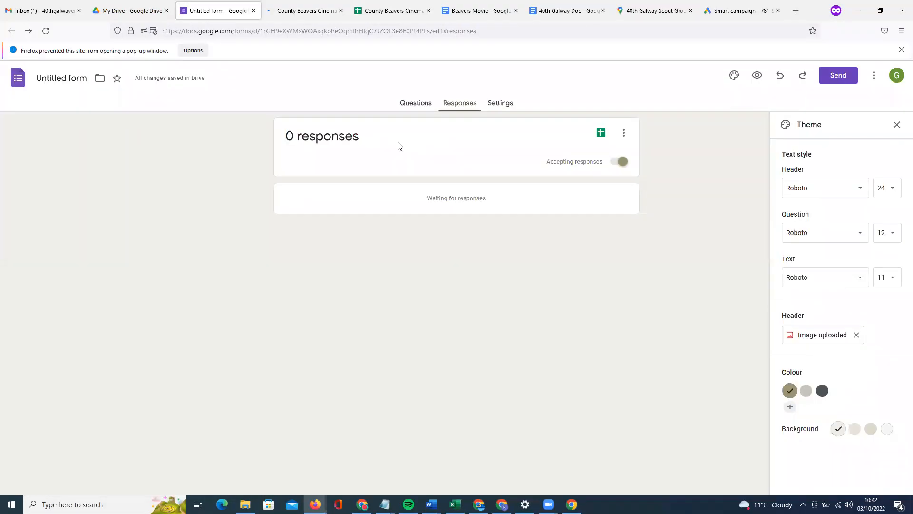
{"action": "left_click", "coordinate": [421, 105]}
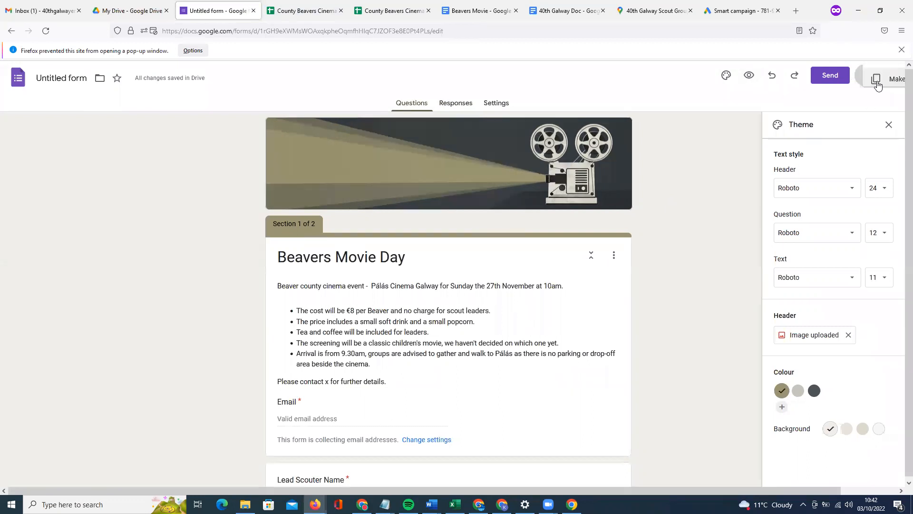
Retitle the form from Untitled form to 'Beavers Movie Day', then go to My Drive.
{"action": "left_click", "coordinate": [875, 77]}
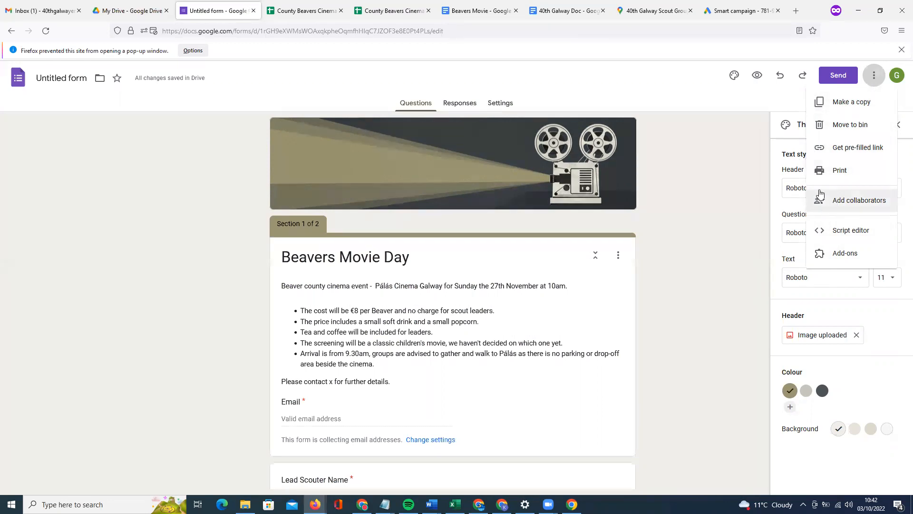
{"action": "left_click", "coordinate": [727, 179]}
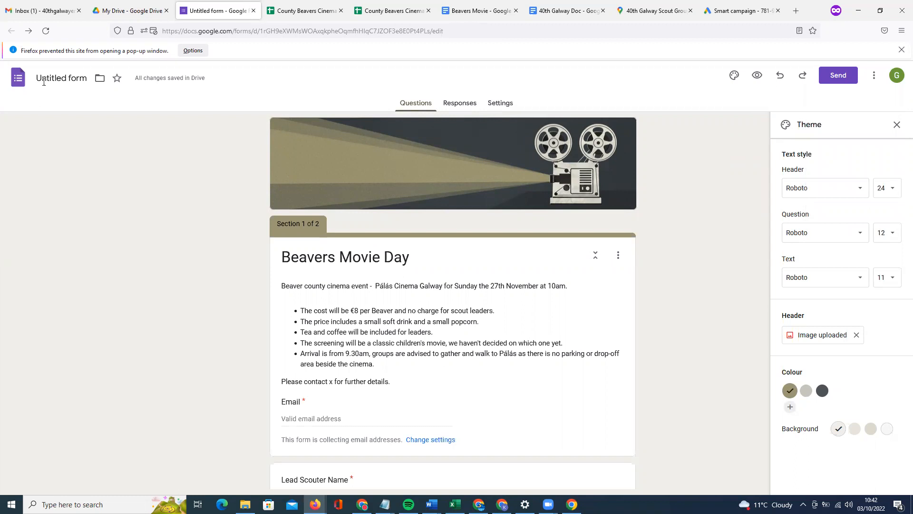
{"action": "left_click", "coordinate": [59, 81]}
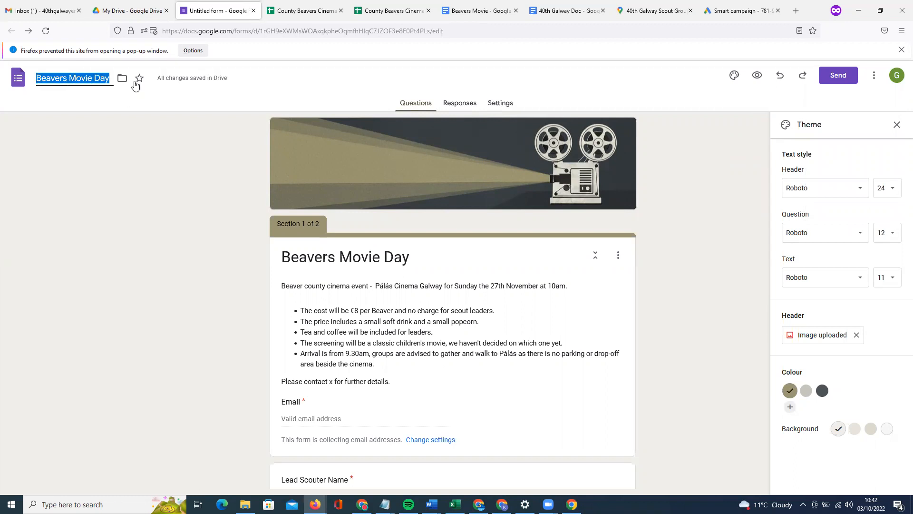
{"action": "left_click", "coordinate": [149, 16]}
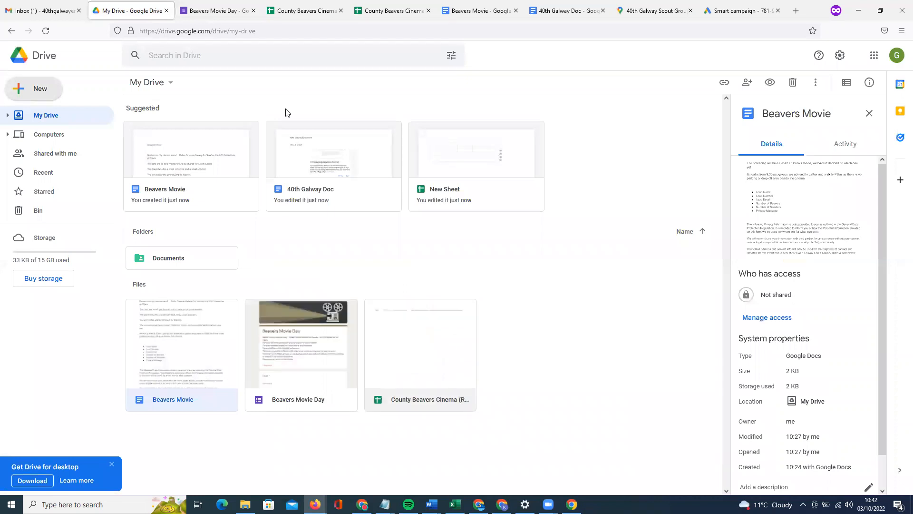
Confirm Beavers Movie Day is listed in My Drive and return to its editor.
{"action": "left_click", "coordinate": [216, 10]}
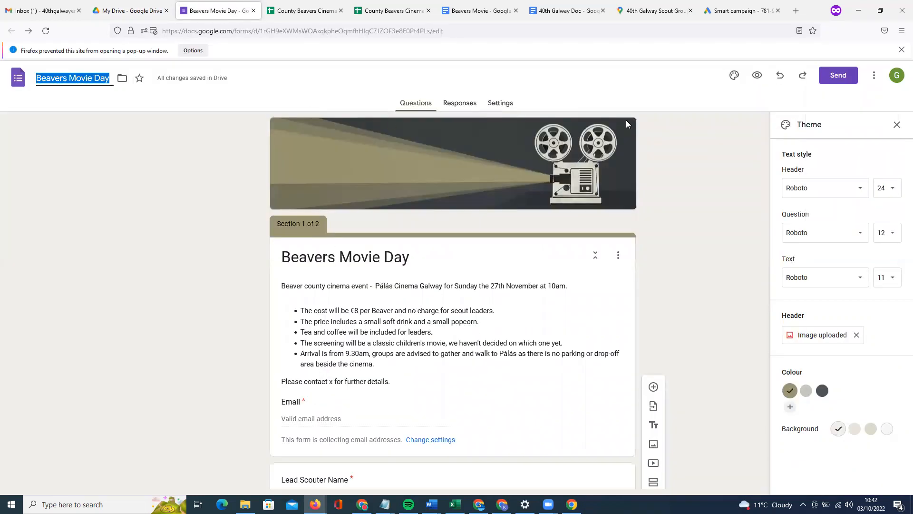
Preview Beavers Movie Day, select its live link, then select the editor's web address.
{"action": "left_click", "coordinate": [758, 76]}
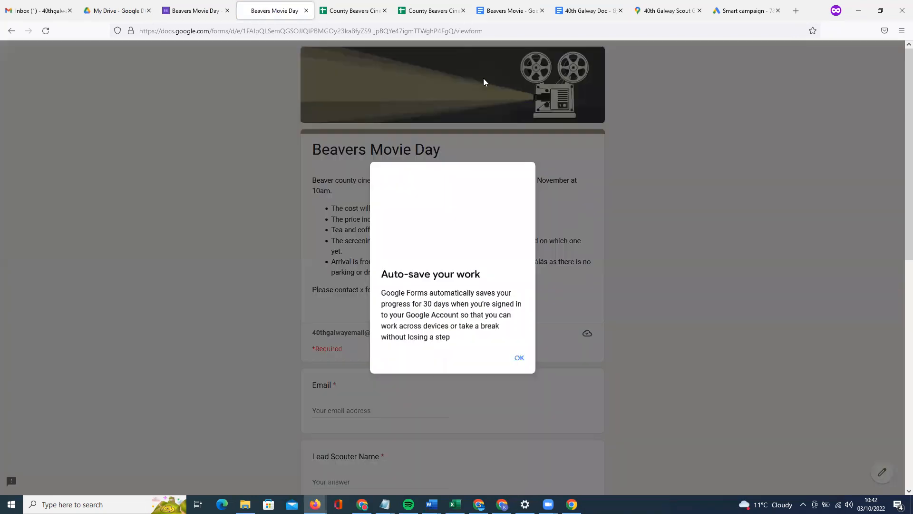
{"action": "left_click", "coordinate": [483, 79]}
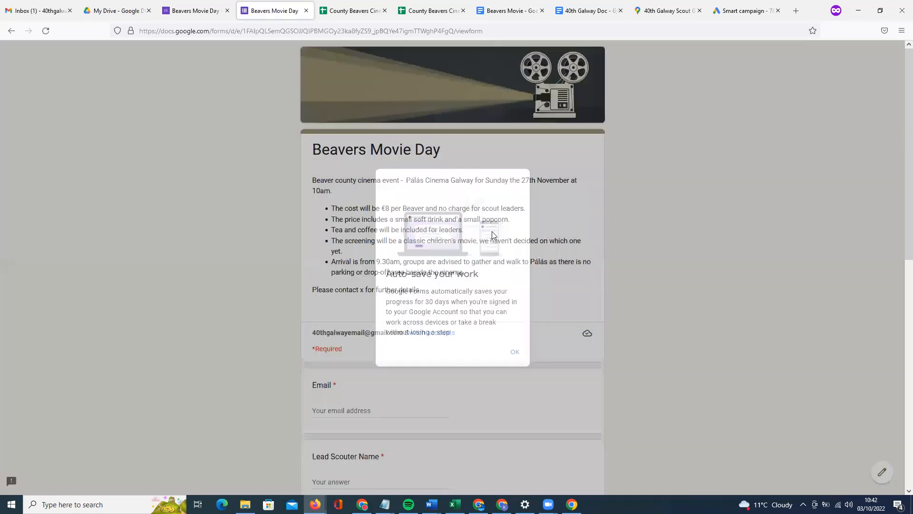
{"action": "left_click", "coordinate": [489, 34]}
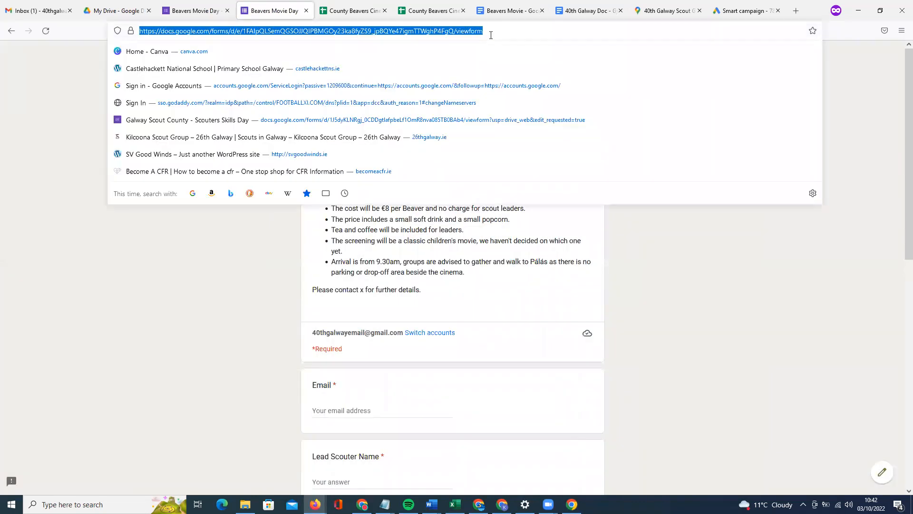
{"action": "left_click_drag", "start_coordinate": [484, 31], "coordinate": [114, 27]}
{"action": "left_click", "coordinate": [195, 10]}
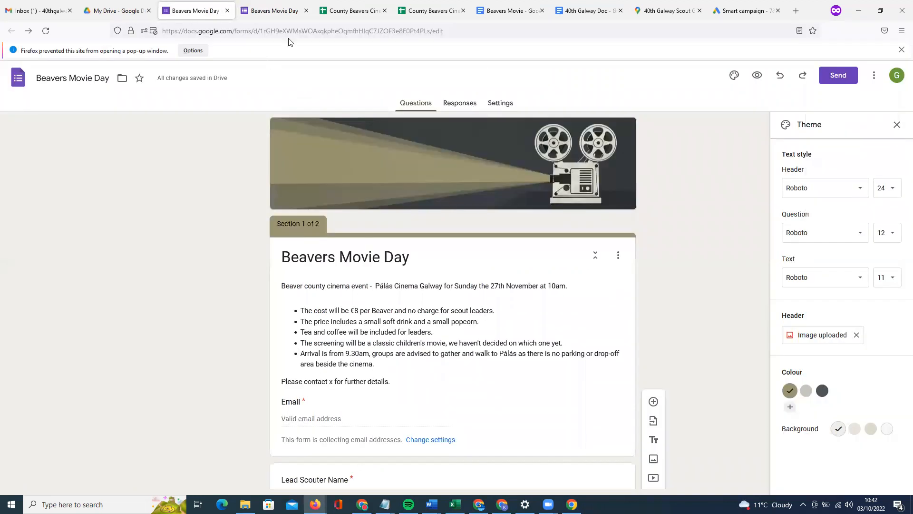
{"action": "left_click", "coordinate": [458, 33]}
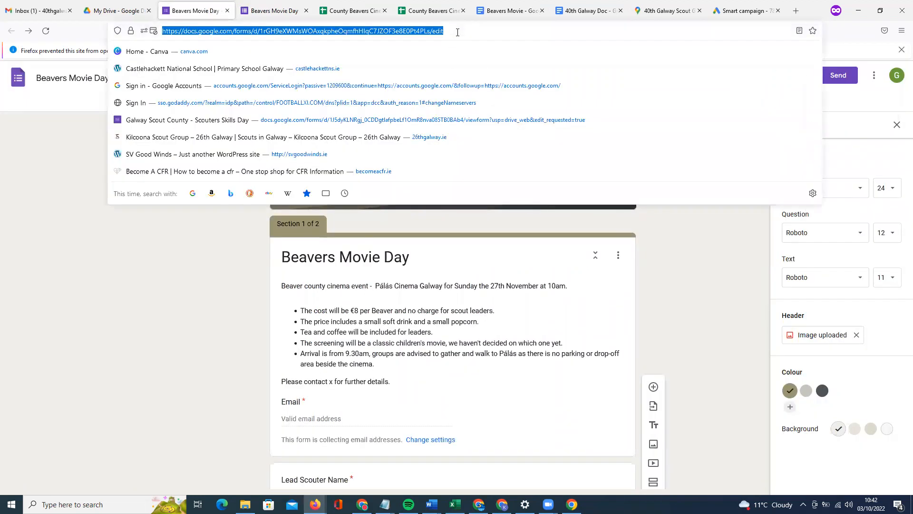
{"action": "left_click", "coordinate": [363, 504]}
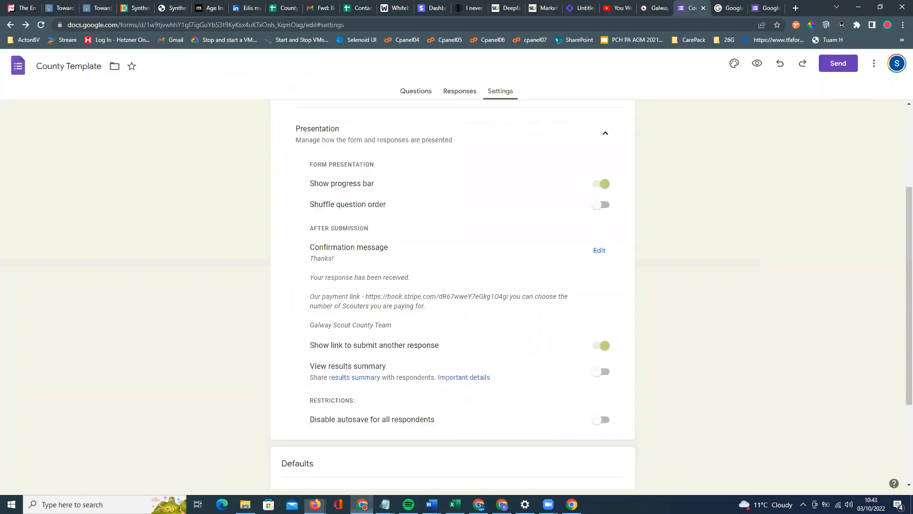
{"action": "left_click", "coordinate": [572, 504]}
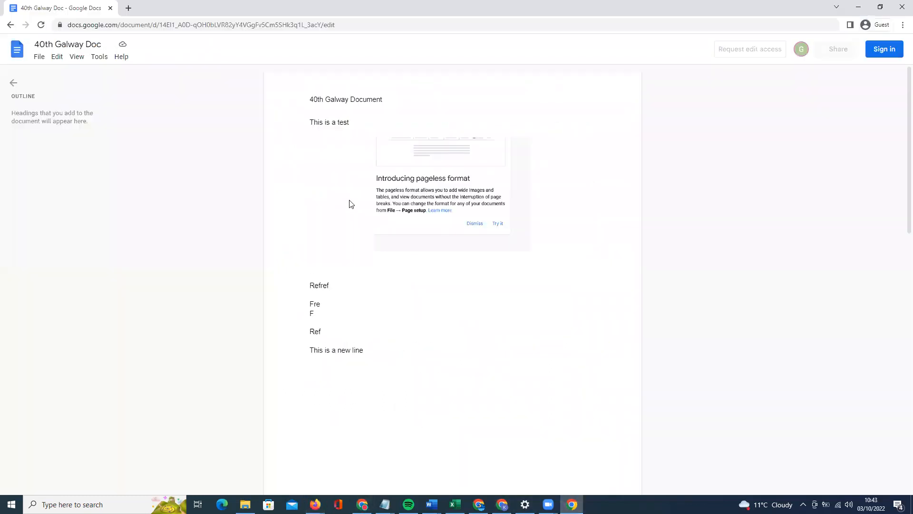
{"action": "left_click", "coordinate": [286, 27]}
{"action": "key", "text": "Return"}
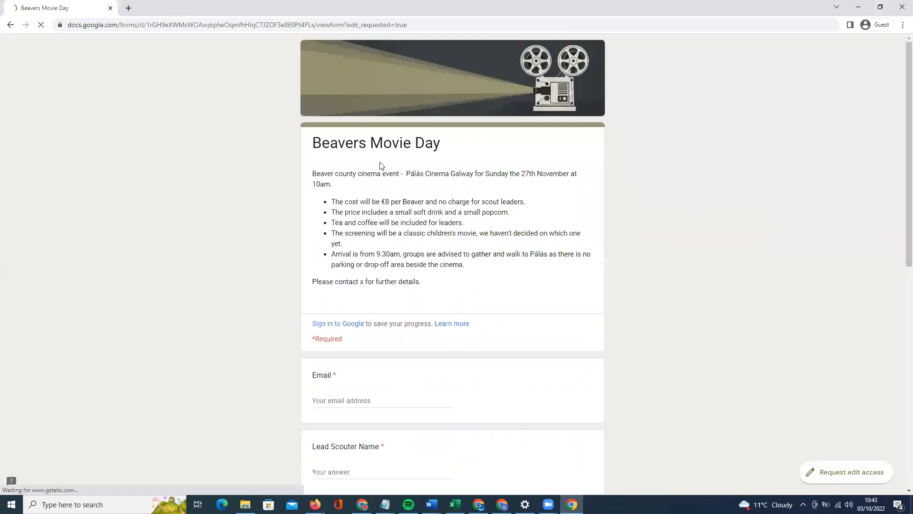
{"action": "scroll", "coordinate": [375, 264], "scroll_direction": "down", "scroll_amount": 7}
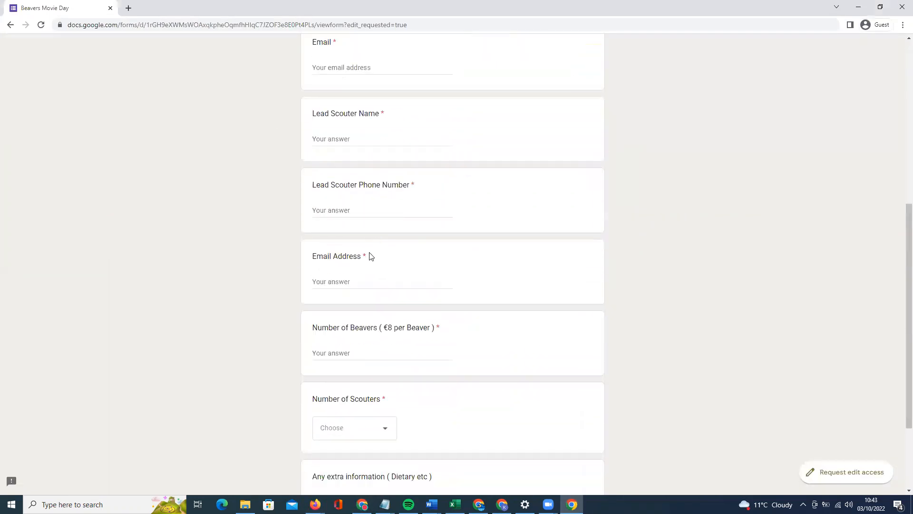
{"action": "scroll", "coordinate": [371, 256], "scroll_direction": "down", "scroll_amount": 3}
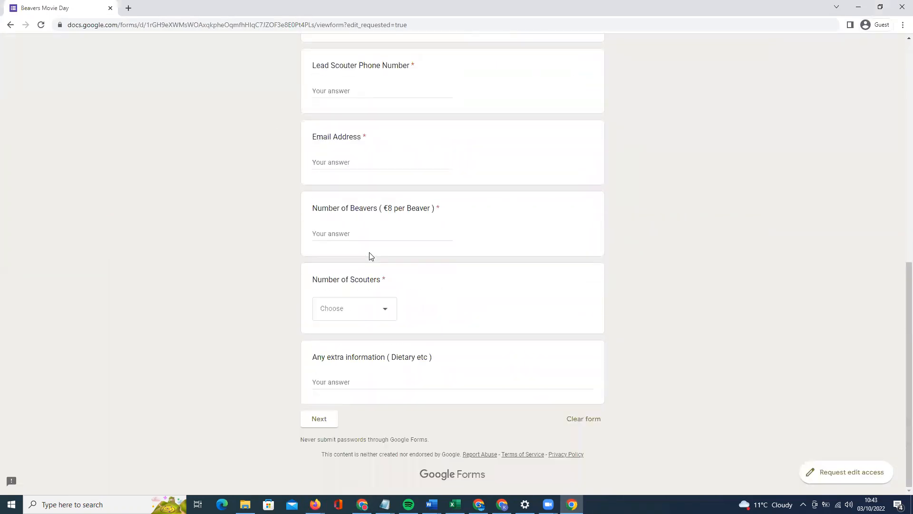
{"action": "left_click", "coordinate": [842, 475]}
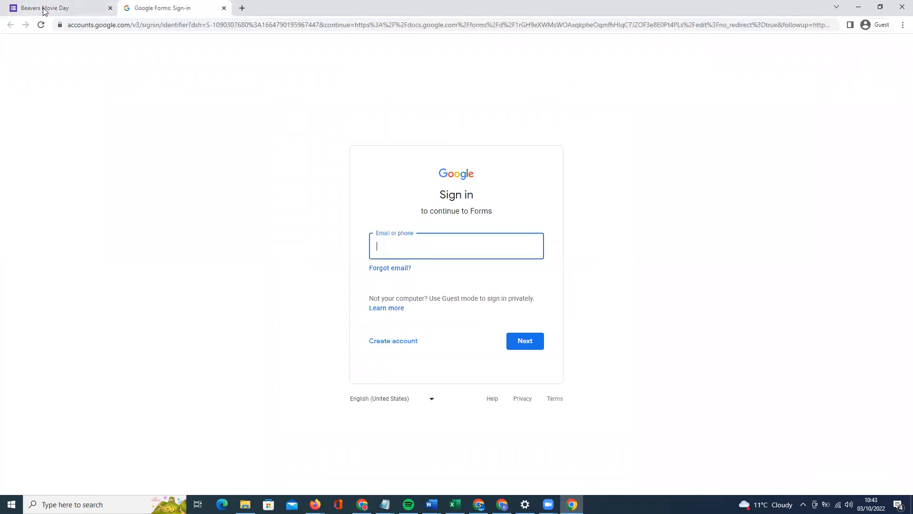
{"action": "left_click", "coordinate": [74, 8]}
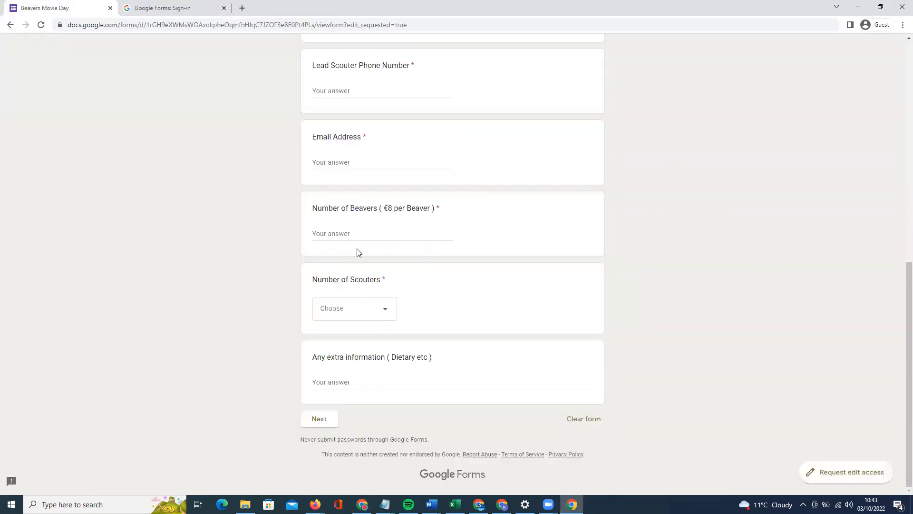
{"action": "scroll", "coordinate": [356, 249], "scroll_direction": "up", "scroll_amount": 10}
{"action": "scroll", "coordinate": [408, 259], "scroll_direction": "down", "scroll_amount": 1}
{"action": "scroll", "coordinate": [408, 258], "scroll_direction": "up", "scroll_amount": 1}
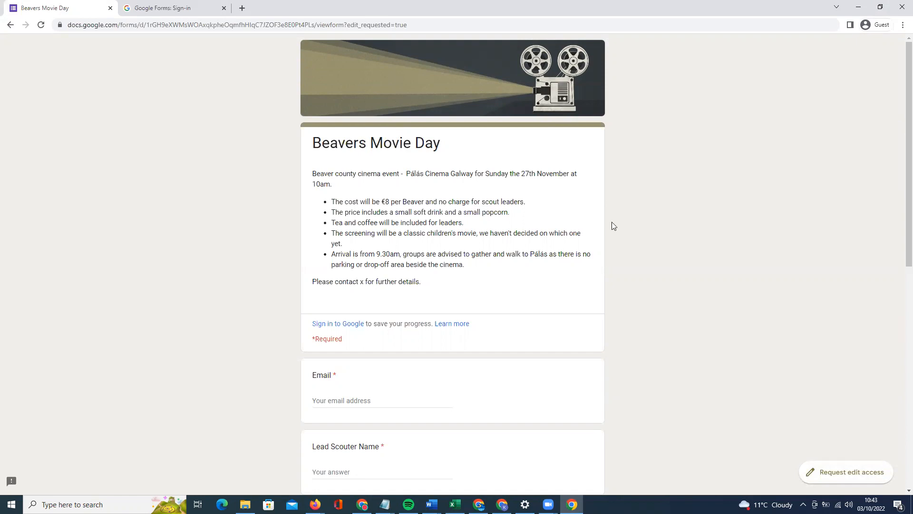
{"action": "scroll", "coordinate": [379, 309], "scroll_direction": "down", "scroll_amount": 2}
{"action": "scroll", "coordinate": [383, 359], "scroll_direction": "up", "scroll_amount": 2}
{"action": "scroll", "coordinate": [413, 356], "scroll_direction": "down", "scroll_amount": 3}
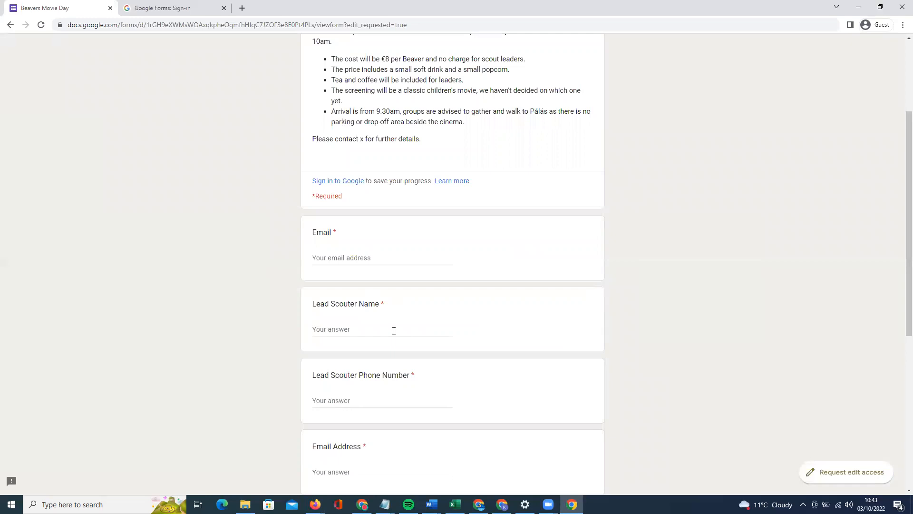
{"action": "scroll", "coordinate": [393, 389], "scroll_direction": "down", "scroll_amount": 6}
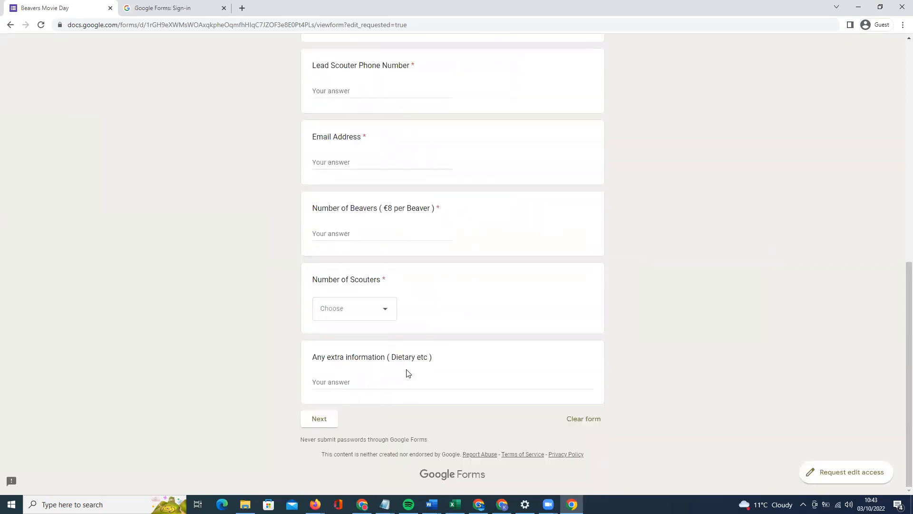
{"action": "scroll", "coordinate": [408, 373], "scroll_direction": "up", "scroll_amount": 10}
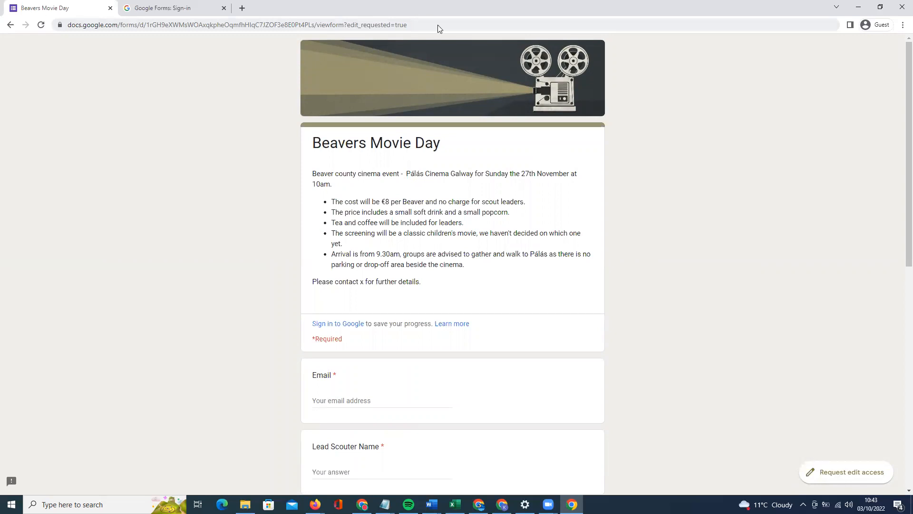
Preview both the County Template and Beavers Movie Day forms as respondents see them.
{"action": "key", "text": "alt+Tab"}
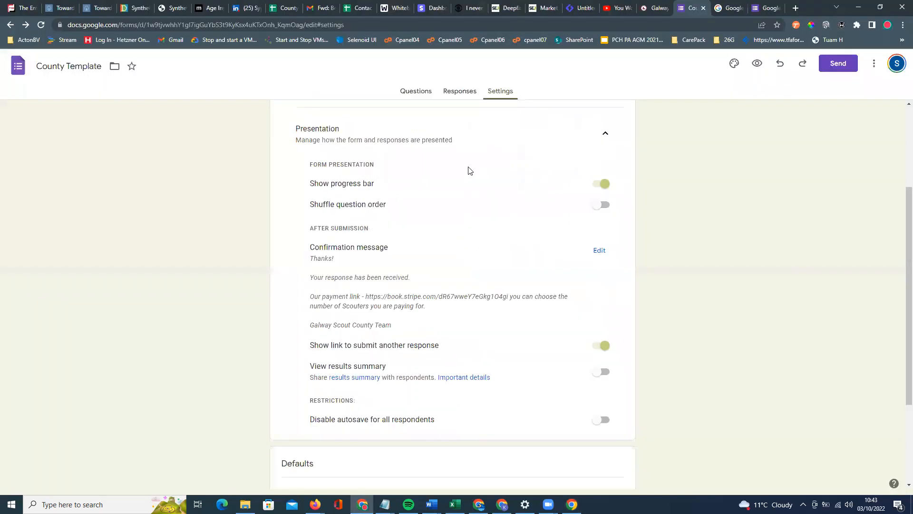
{"action": "scroll", "coordinate": [470, 174], "scroll_direction": "up", "scroll_amount": 3}
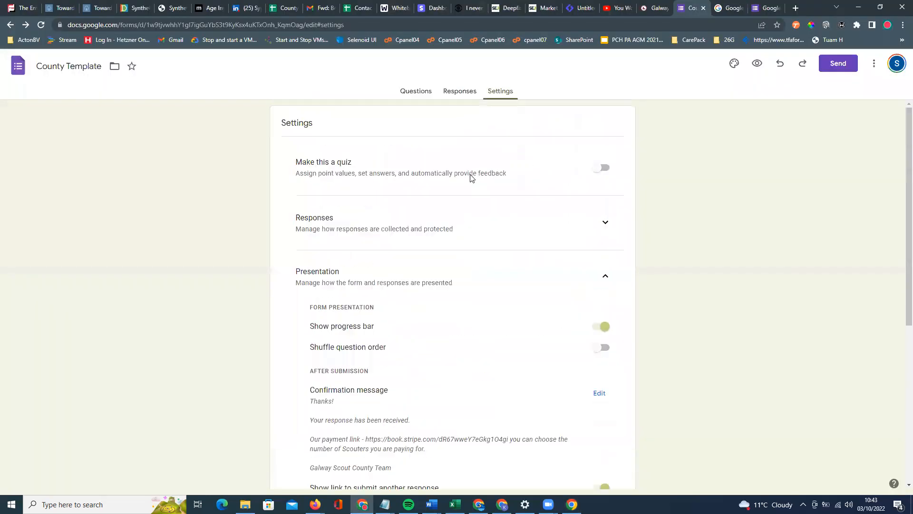
{"action": "left_click", "coordinate": [758, 65]}
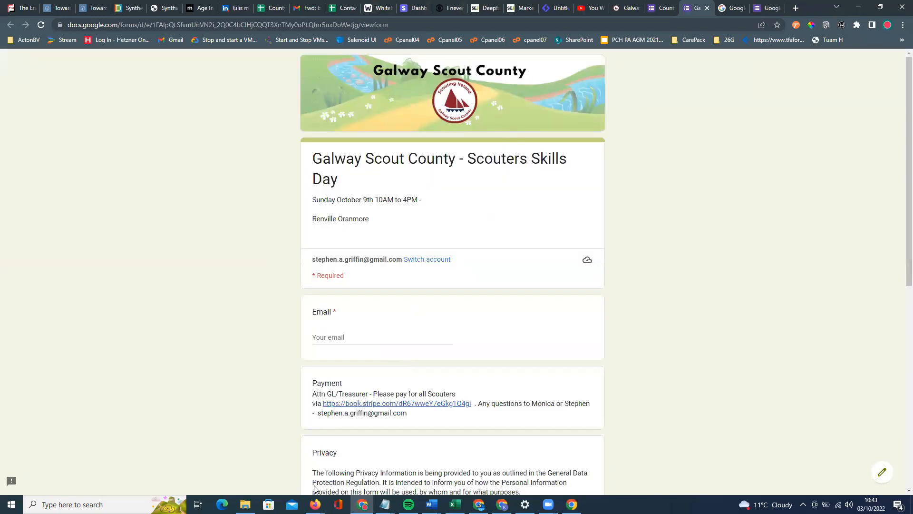
{"action": "mouse_move", "coordinate": [315, 504]}
{"action": "left_click", "coordinate": [341, 471]}
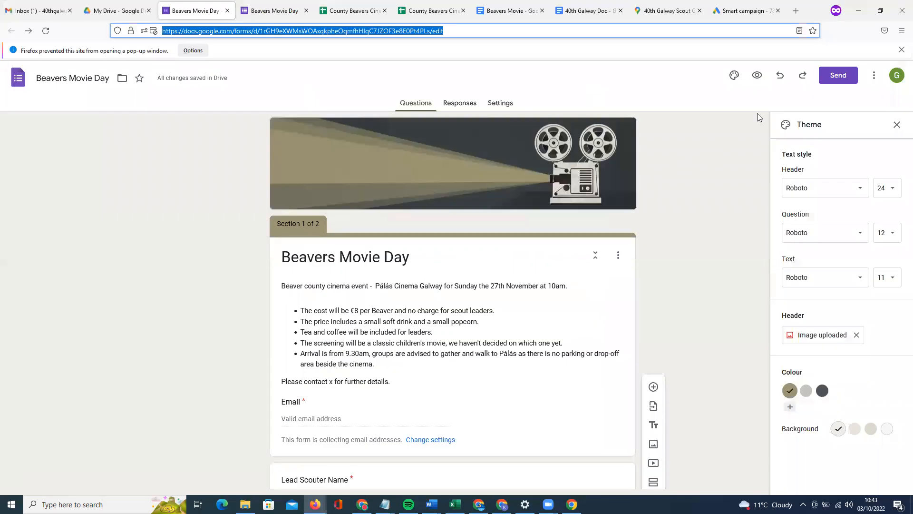
{"action": "left_click", "coordinate": [756, 75]}
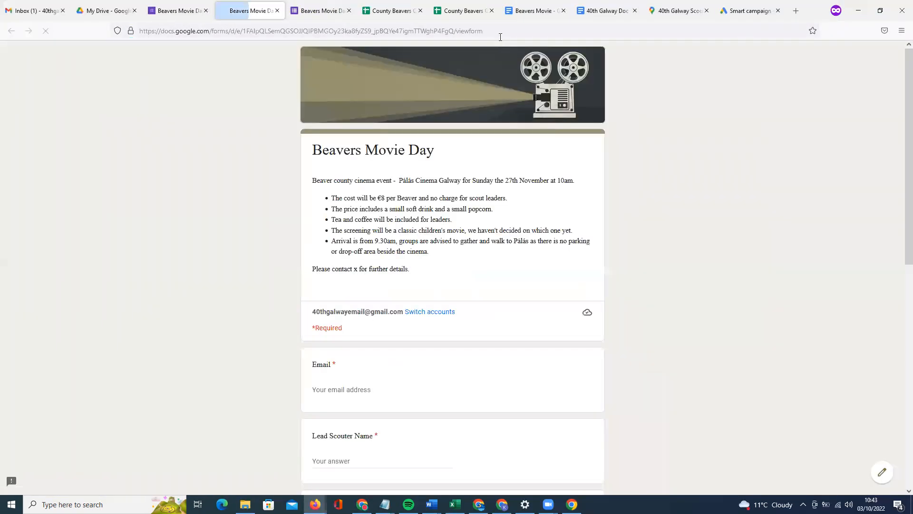
Go back to the live test form and clear the stray letter typed in the Email answer.
{"action": "left_click", "coordinate": [500, 33]}
{"action": "scroll", "coordinate": [276, 293], "scroll_direction": "up", "scroll_amount": 1}
{"action": "left_click", "coordinate": [291, 232]}
{"action": "scroll", "coordinate": [438, 314], "scroll_direction": "down", "scroll_amount": 7}
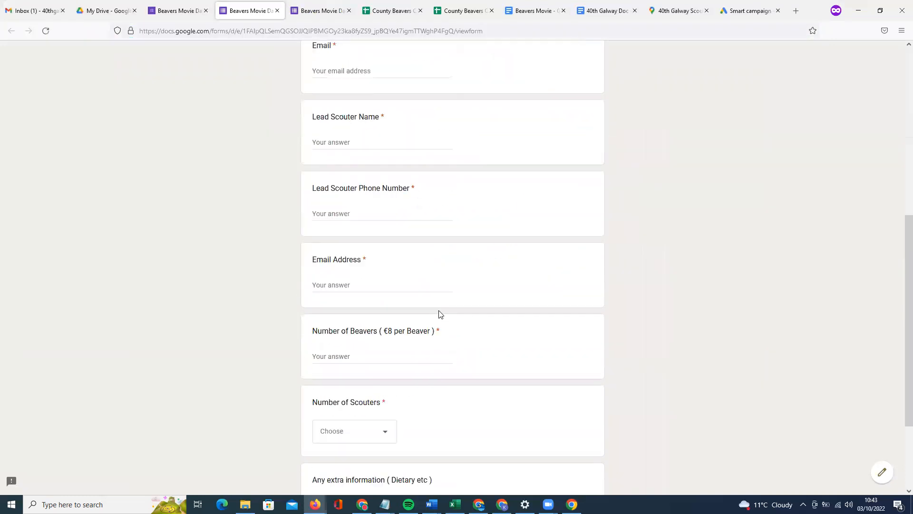
{"action": "scroll", "coordinate": [440, 314], "scroll_direction": "down", "scroll_amount": 3}
{"action": "scroll", "coordinate": [440, 310], "scroll_direction": "up", "scroll_amount": 10}
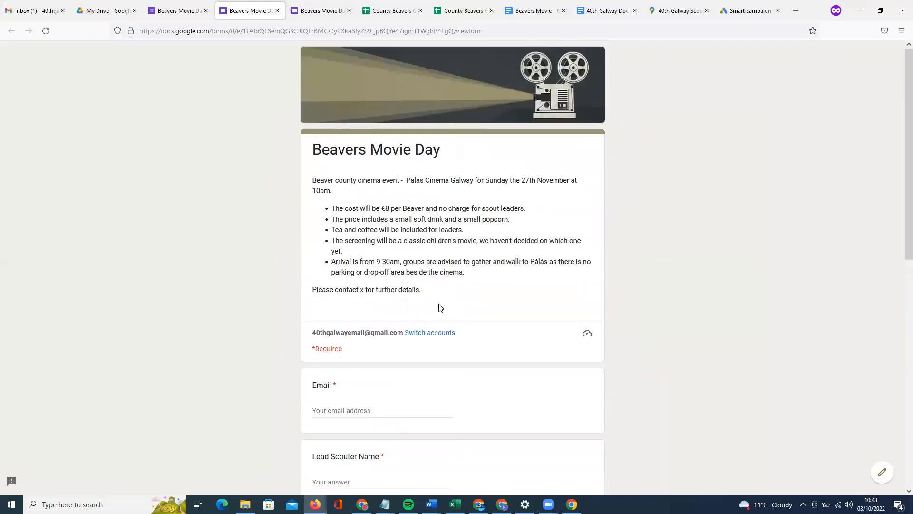
{"action": "scroll", "coordinate": [398, 315], "scroll_direction": "down", "scroll_amount": 2}
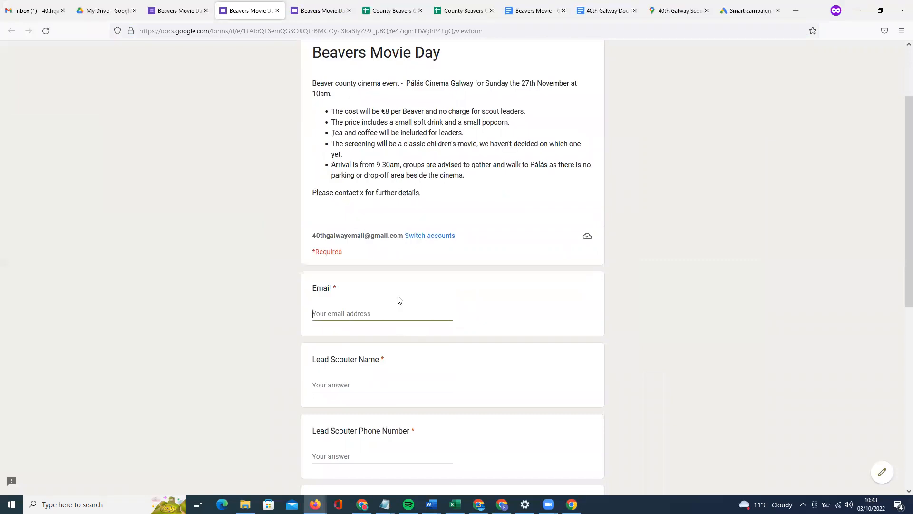
{"action": "type", "text": "S"}
{"action": "key", "text": "BackSpace"}
{"action": "key", "text": "BackSpace"}
{"action": "key", "text": "BackSpace"}
{"action": "key", "text": "BackSpace"}
{"action": "key", "text": "BackSpace"}
{"action": "scroll", "coordinate": [409, 299], "scroll_direction": "down", "scroll_amount": 2}
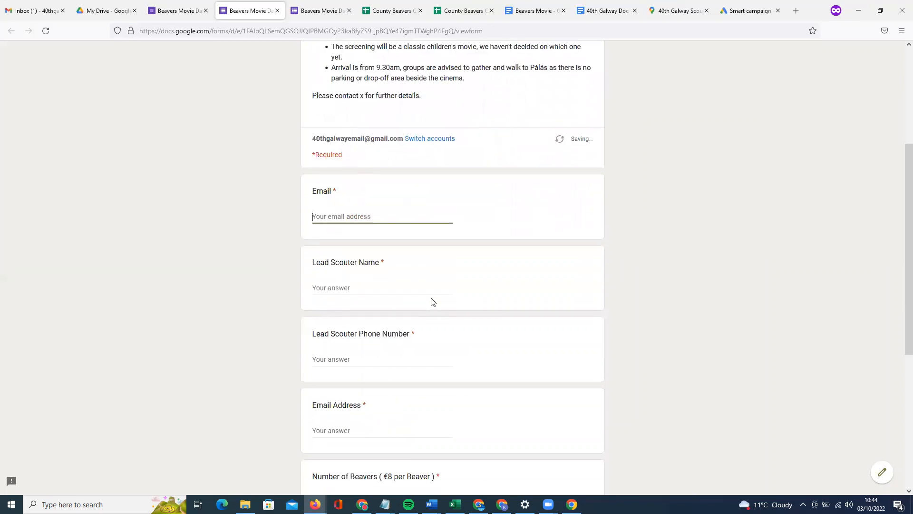
{"action": "scroll", "coordinate": [359, 244], "scroll_direction": "up", "scroll_amount": 2}
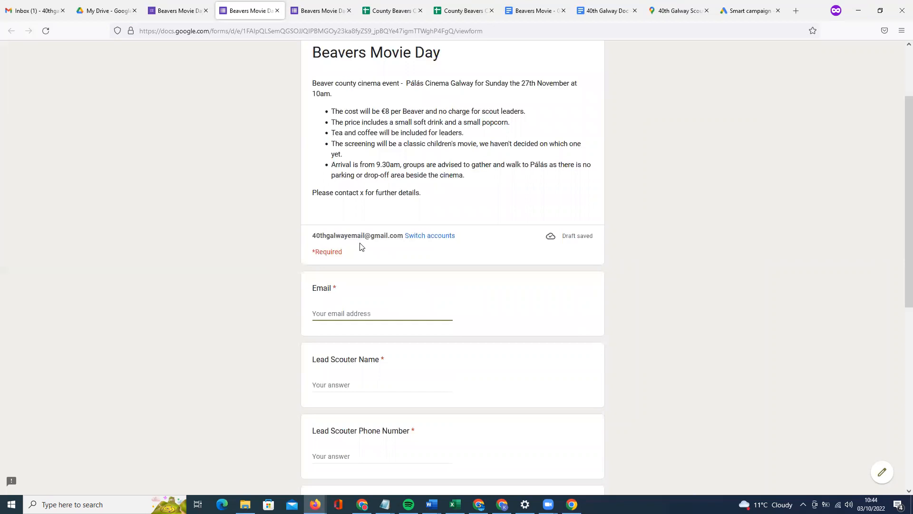
{"action": "scroll", "coordinate": [412, 400], "scroll_direction": "down", "scroll_amount": 2}
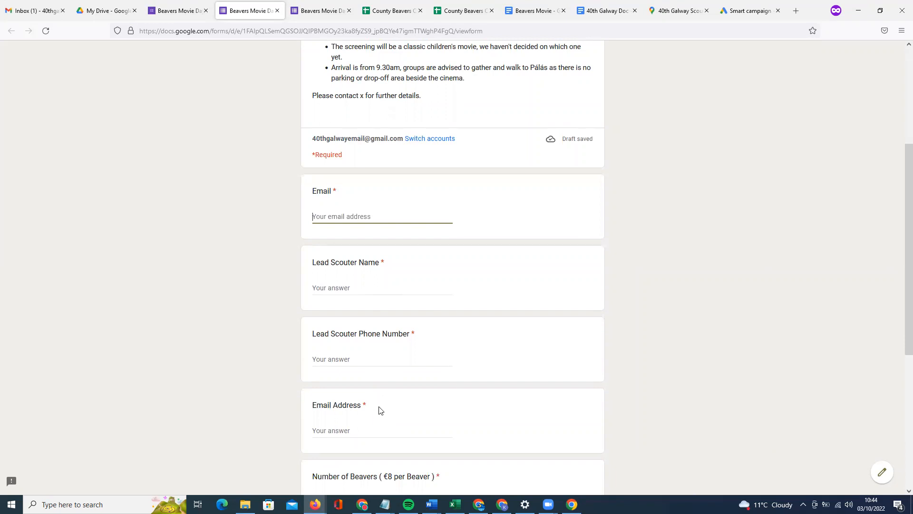
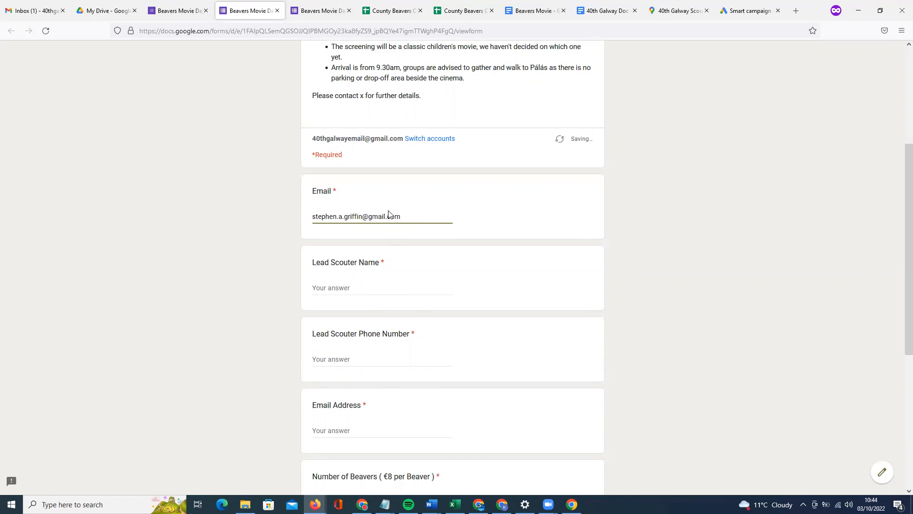
Fill in the lead Scouter's name, phone number and email address answers.
{"action": "left_click", "coordinate": [336, 287]}
{"action": "type", "text": "Stephen"}
{"action": "scroll", "coordinate": [365, 295], "scroll_direction": "down", "scroll_amount": 3}
{"action": "left_click", "coordinate": [364, 216]}
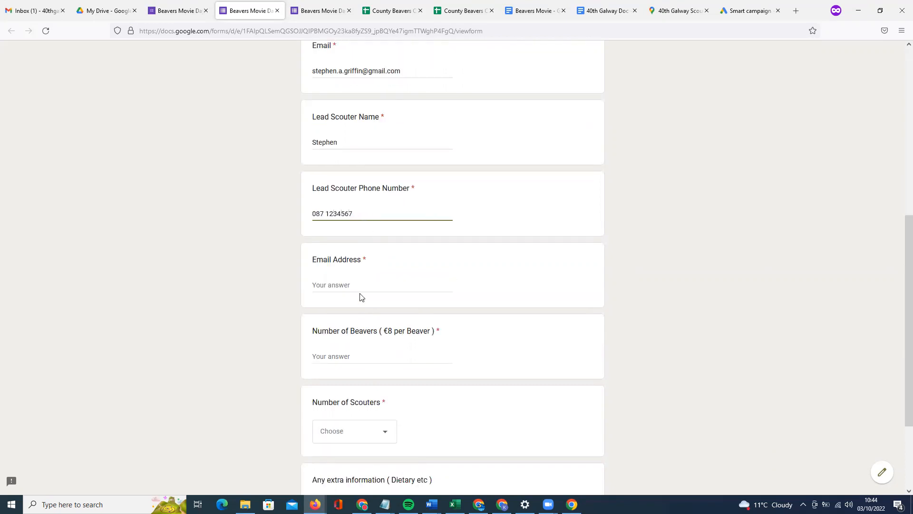
{"action": "left_click", "coordinate": [359, 285]}
{"action": "scroll", "coordinate": [366, 291], "scroll_direction": "down", "scroll_amount": 2}
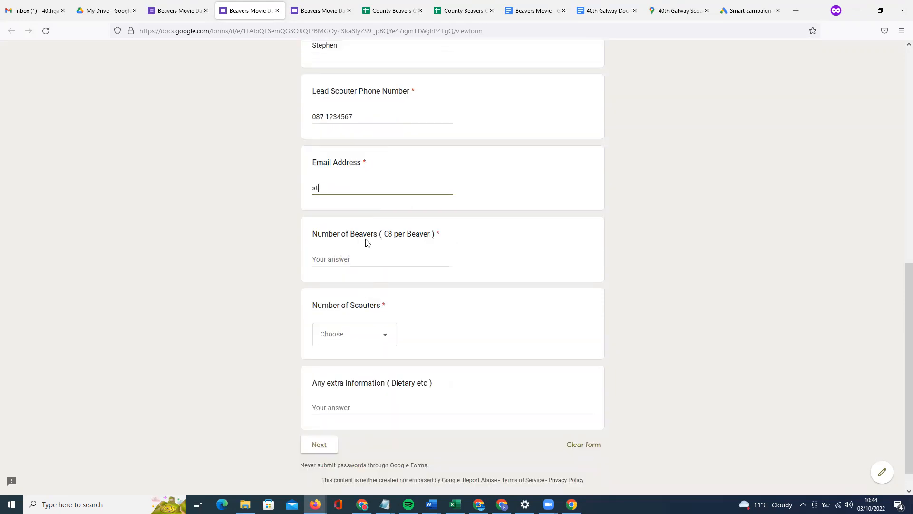
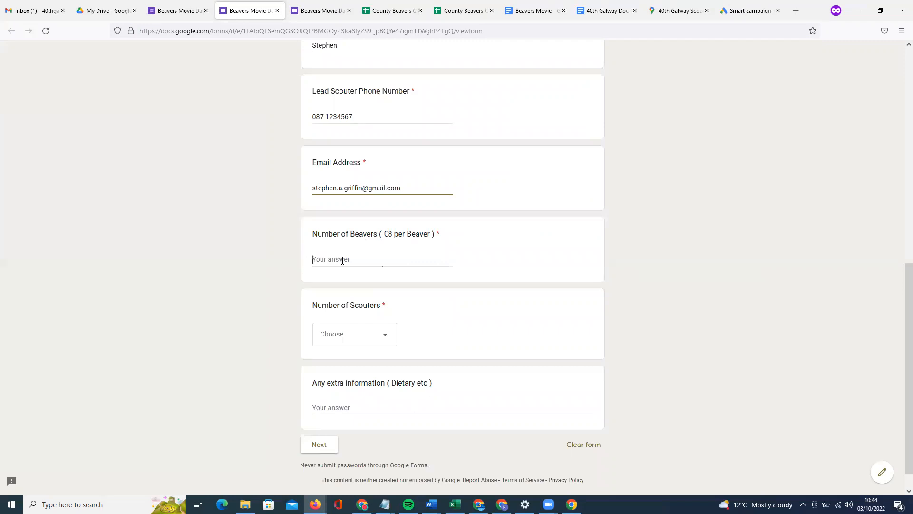
Answer 12 for Number of Beavers, 5 for Scouters, and 'No' for extra information.
{"action": "left_click", "coordinate": [343, 261]}
{"action": "type", "text": "12"}
{"action": "left_click", "coordinate": [353, 338]}
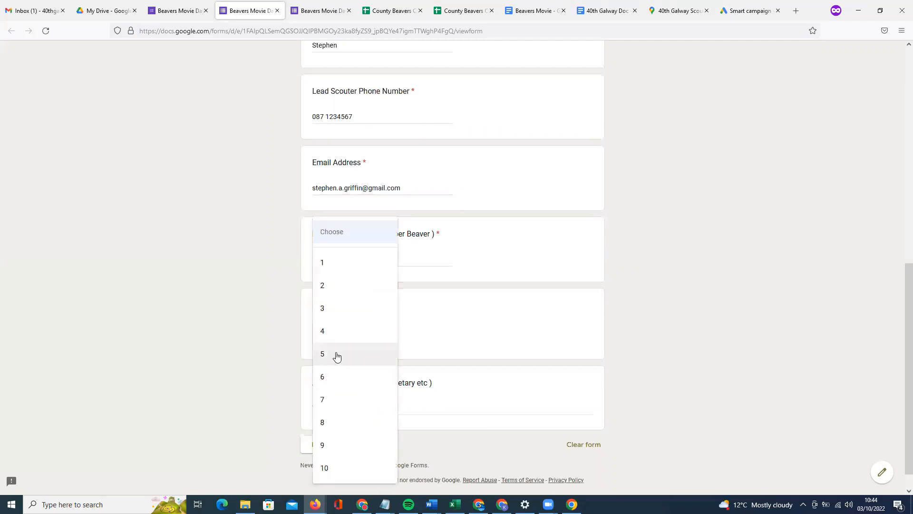
{"action": "left_click", "coordinate": [337, 356]}
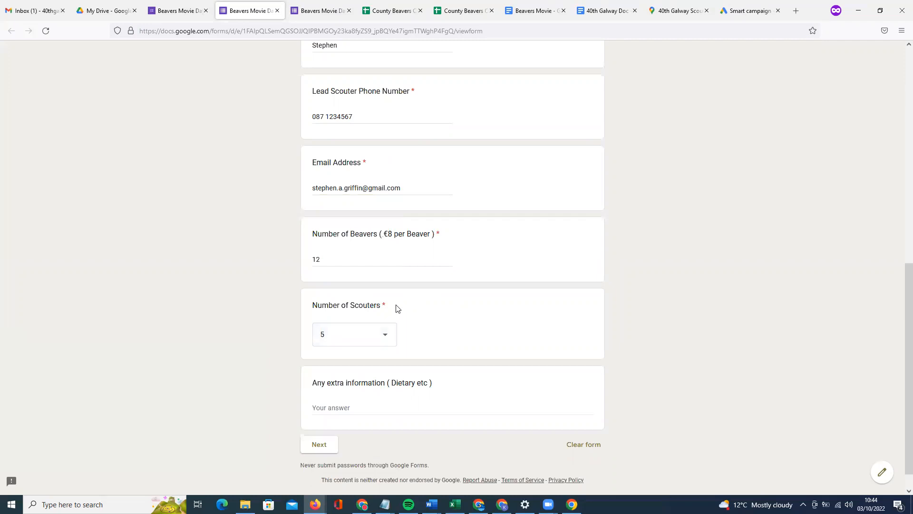
{"action": "left_click", "coordinate": [329, 256]}
{"action": "scroll", "coordinate": [391, 373], "scroll_direction": "down", "scroll_amount": 1}
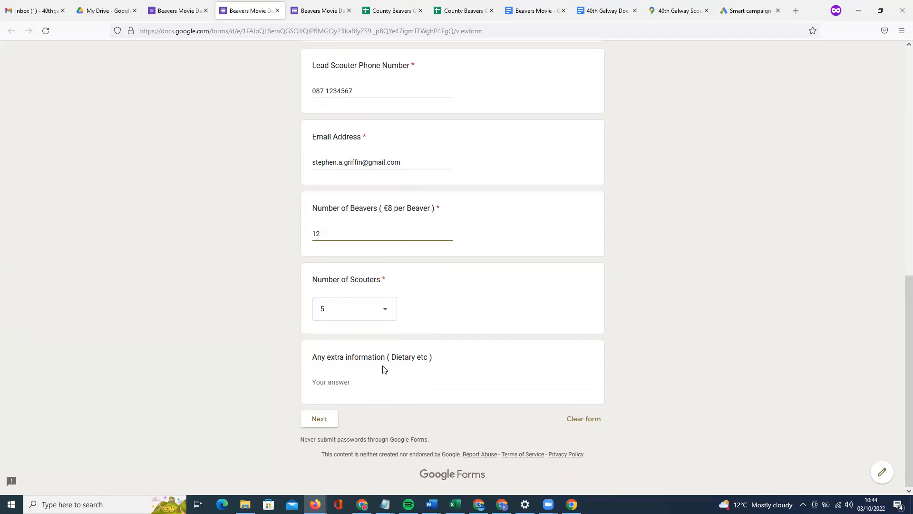
{"action": "left_click", "coordinate": [372, 378]}
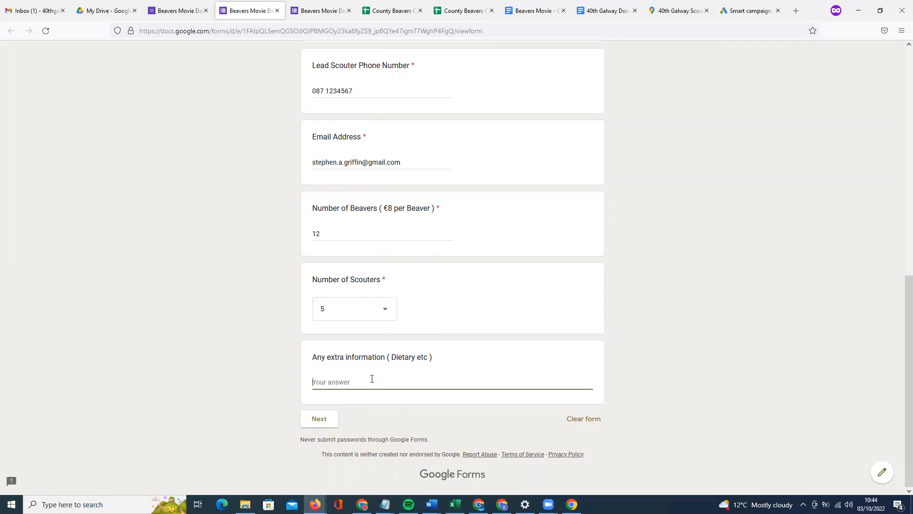
{"action": "type", "text": "None , thank you"}
Advance the filled-in test response to the Privacy & GDPR page.
{"action": "left_click", "coordinate": [178, 11]}
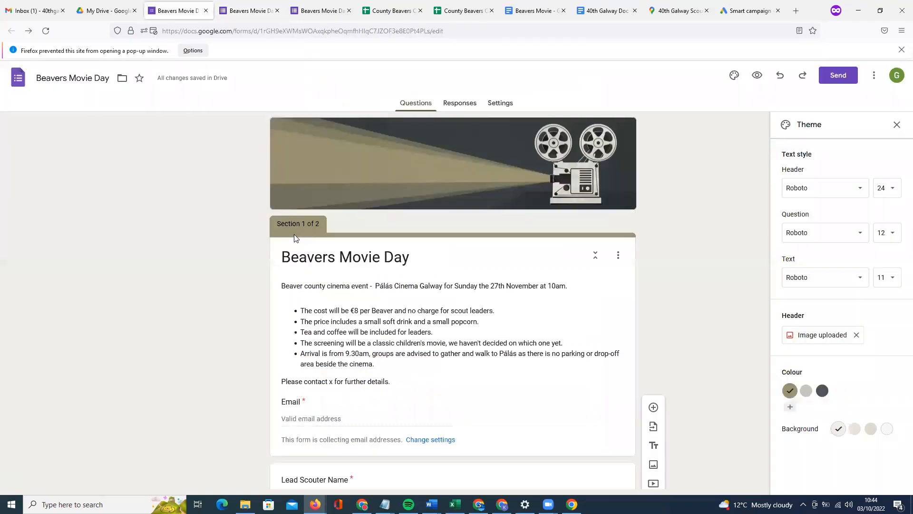
{"action": "scroll", "coordinate": [331, 360], "scroll_direction": "down", "scroll_amount": 20}
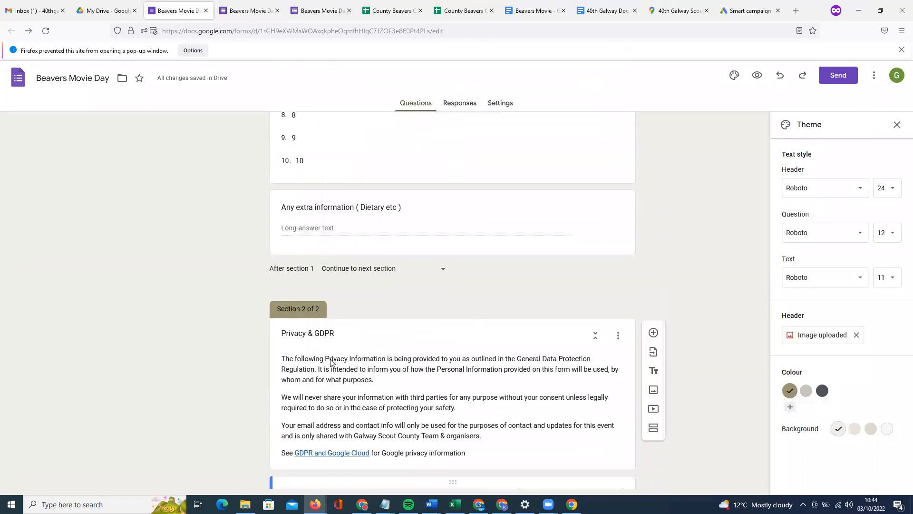
{"action": "left_click", "coordinate": [248, 10]}
{"action": "left_click", "coordinate": [319, 421]}
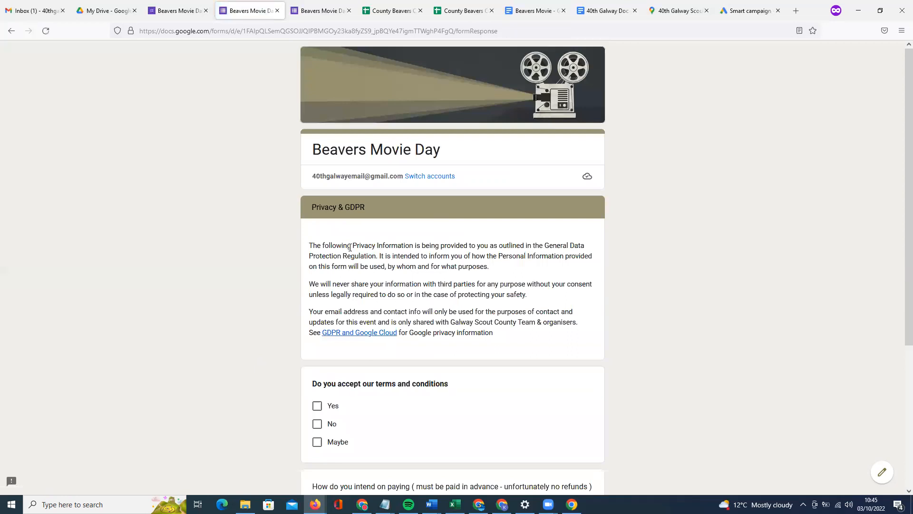
{"action": "scroll", "coordinate": [487, 297], "scroll_direction": "down", "scroll_amount": 3}
Test the terms question by ticking and unticking Yes, No and Maybe together.
{"action": "left_click", "coordinate": [317, 259]}
{"action": "left_click", "coordinate": [319, 296]}
{"action": "left_click", "coordinate": [319, 279]}
{"action": "left_click", "coordinate": [319, 261]}
{"action": "left_click", "coordinate": [319, 279]}
{"action": "left_click", "coordinate": [320, 295]}
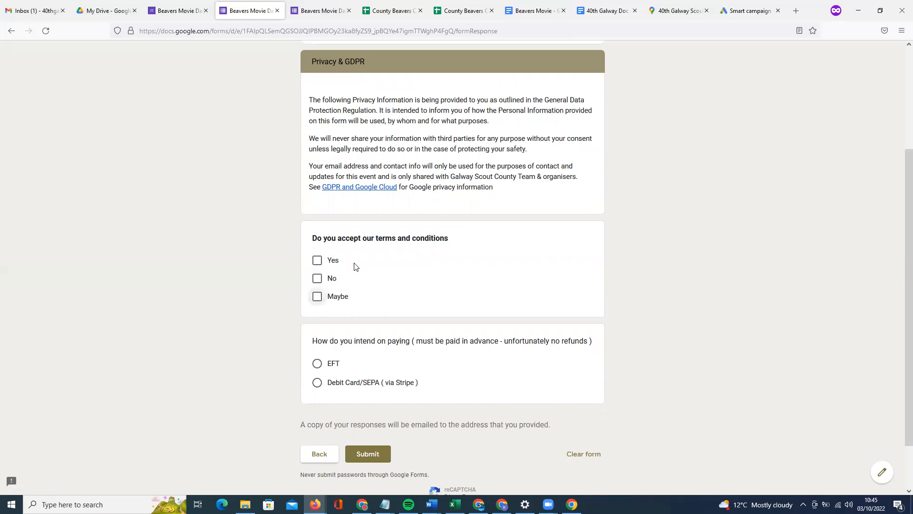
{"action": "left_click", "coordinate": [180, 11]}
Change the terms question's type from Checkboxes to Drop-down, then return to the response tab.
{"action": "scroll", "coordinate": [433, 328], "scroll_direction": "down", "scroll_amount": 5}
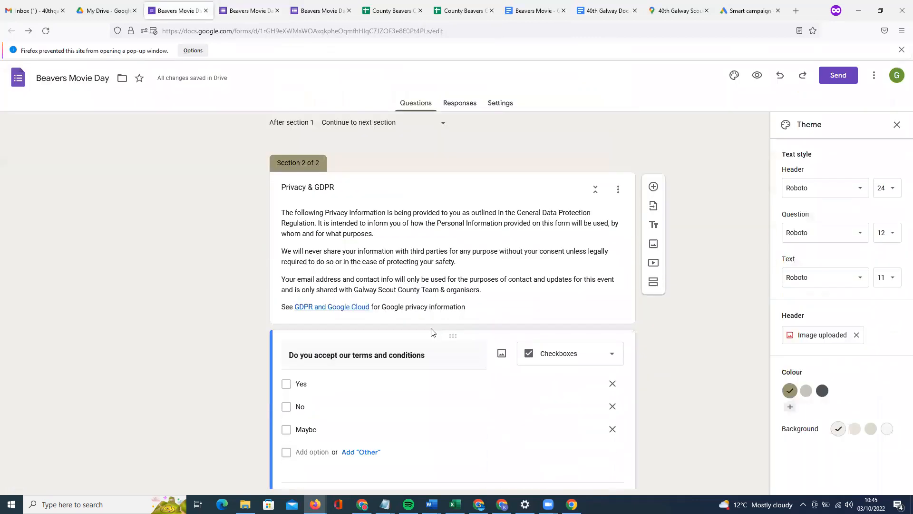
{"action": "left_click", "coordinate": [594, 214]}
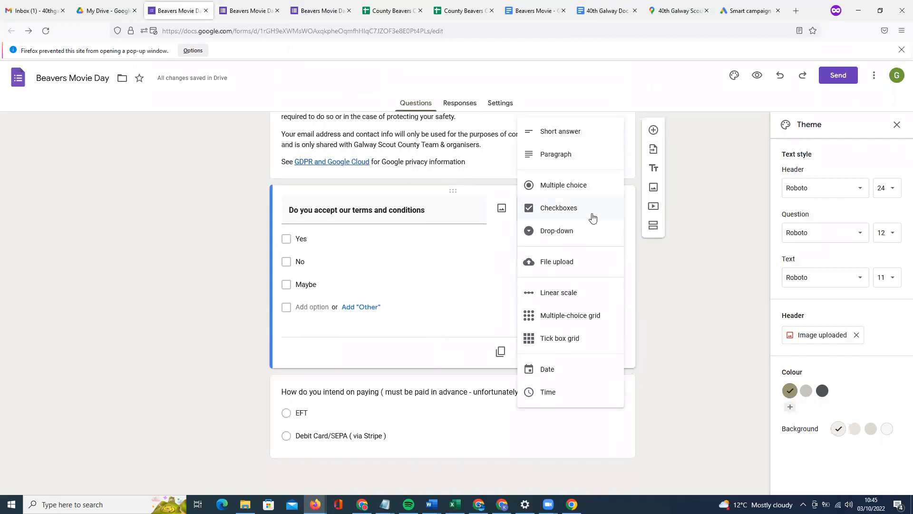
{"action": "left_click", "coordinate": [585, 234]}
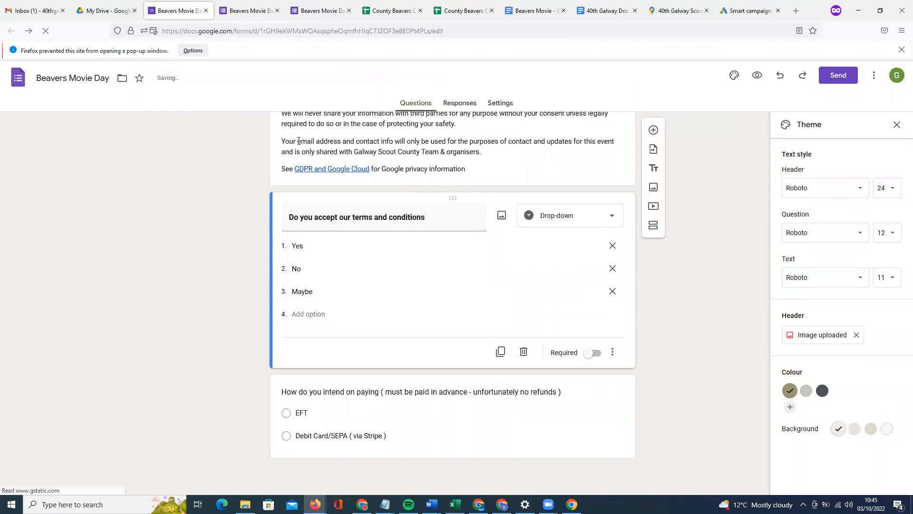
{"action": "key", "text": "ctrl+Tab"}
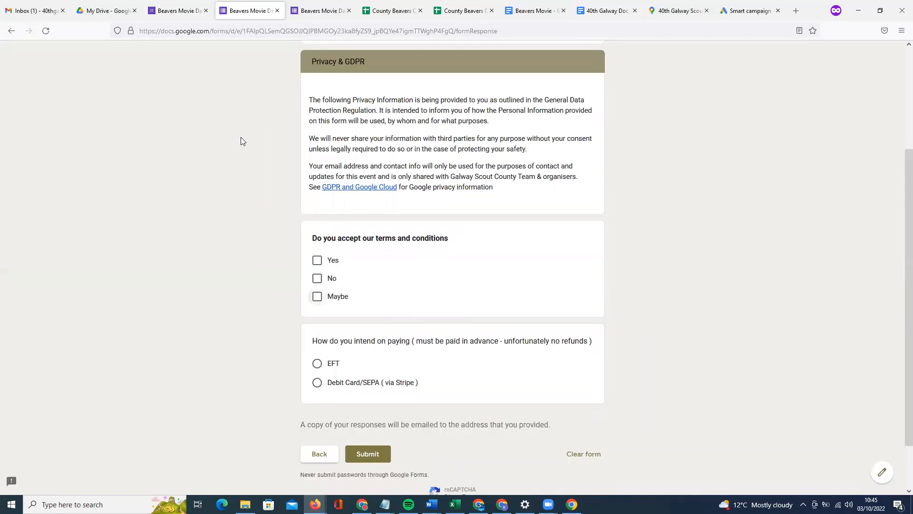
Reload the response form with F5 and continue to the Privacy & GDPR page.
{"action": "key", "text": "F5"}
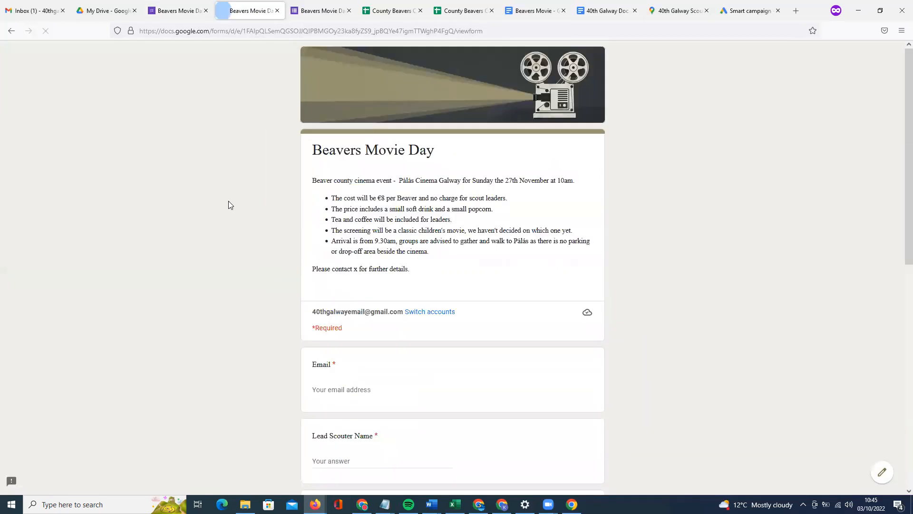
{"action": "scroll", "coordinate": [228, 201], "scroll_direction": "down", "scroll_amount": 5}
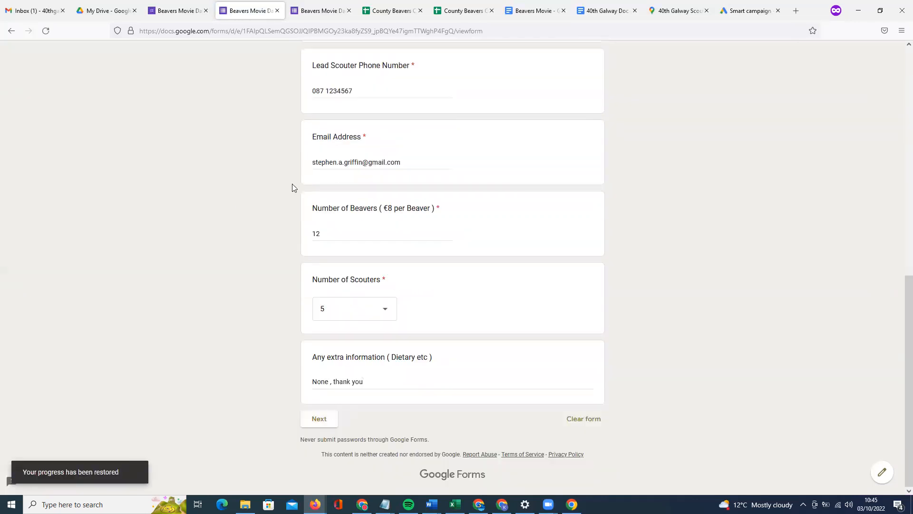
{"action": "scroll", "coordinate": [367, 255], "scroll_direction": "up", "scroll_amount": 4}
{"action": "scroll", "coordinate": [402, 276], "scroll_direction": "down", "scroll_amount": 4}
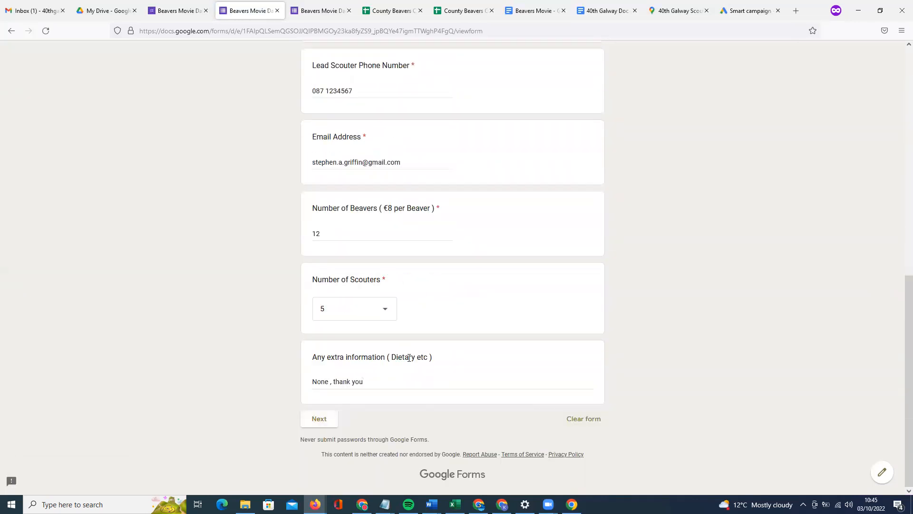
{"action": "left_click", "coordinate": [319, 419]}
{"action": "scroll", "coordinate": [386, 280], "scroll_direction": "down", "scroll_amount": 3}
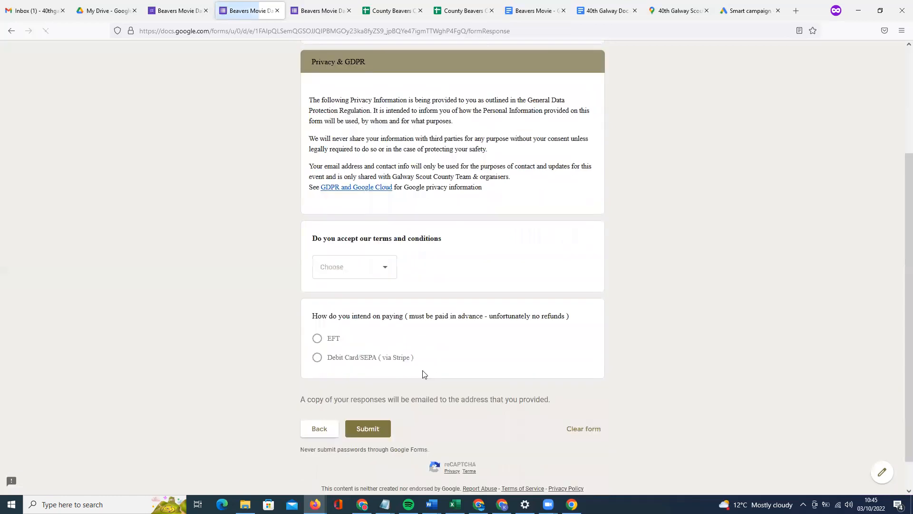
Select Yes in the terms and conditions drop-down.
{"action": "left_click", "coordinate": [352, 267]}
{"action": "left_click", "coordinate": [341, 267]}
{"action": "left_click", "coordinate": [357, 266]}
{"action": "left_click", "coordinate": [345, 296]}
{"action": "left_click", "coordinate": [362, 280]}
{"action": "left_click", "coordinate": [458, 266]}
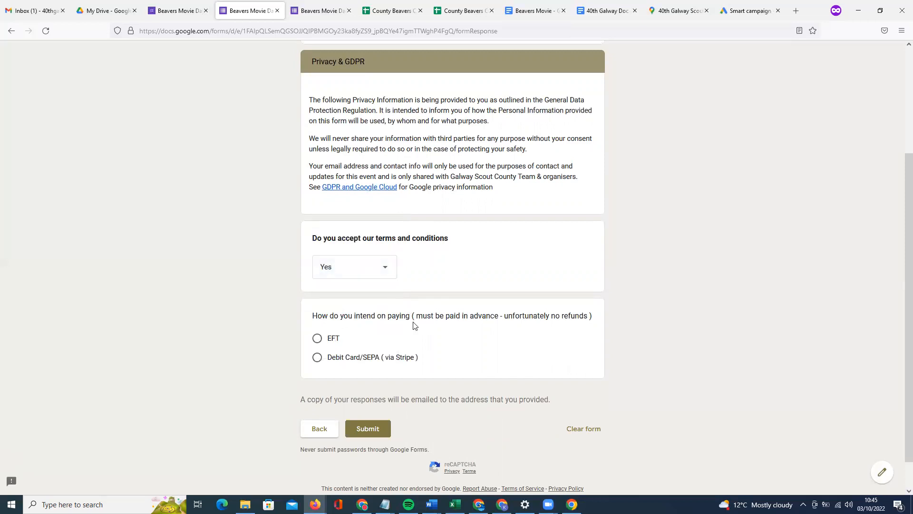
Set the payment method to Debit Card/SEPA and close the spare form tab.
{"action": "left_click", "coordinate": [318, 339]}
{"action": "left_click", "coordinate": [355, 364]}
{"action": "left_click", "coordinate": [317, 340]}
{"action": "left_click", "coordinate": [318, 358]}
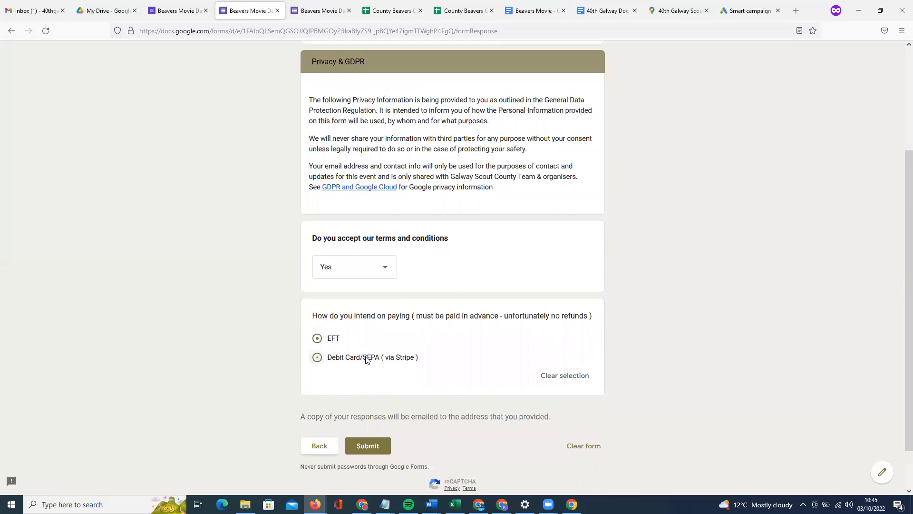
{"action": "scroll", "coordinate": [368, 360], "scroll_direction": "up", "scroll_amount": 2}
{"action": "scroll", "coordinate": [369, 352], "scroll_direction": "down", "scroll_amount": 2}
{"action": "left_click", "coordinate": [205, 11]}
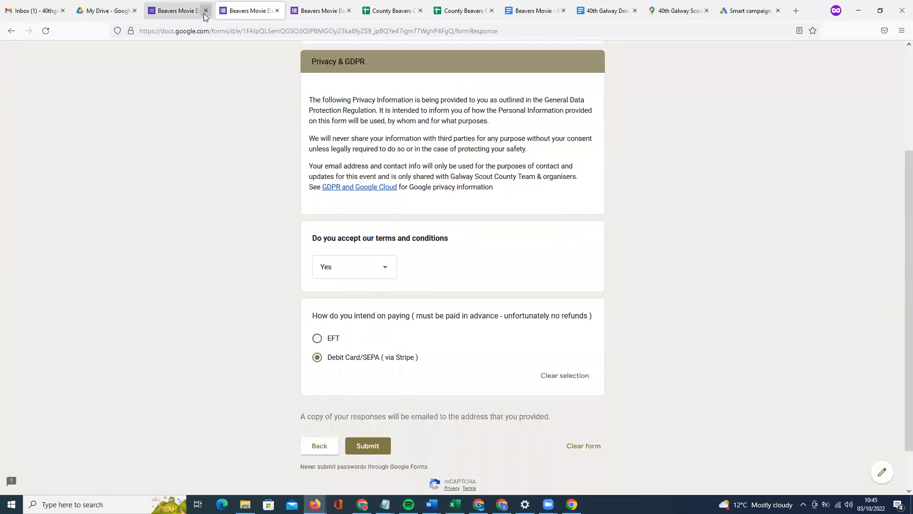
{"action": "key", "text": "ctrl+Tab"}
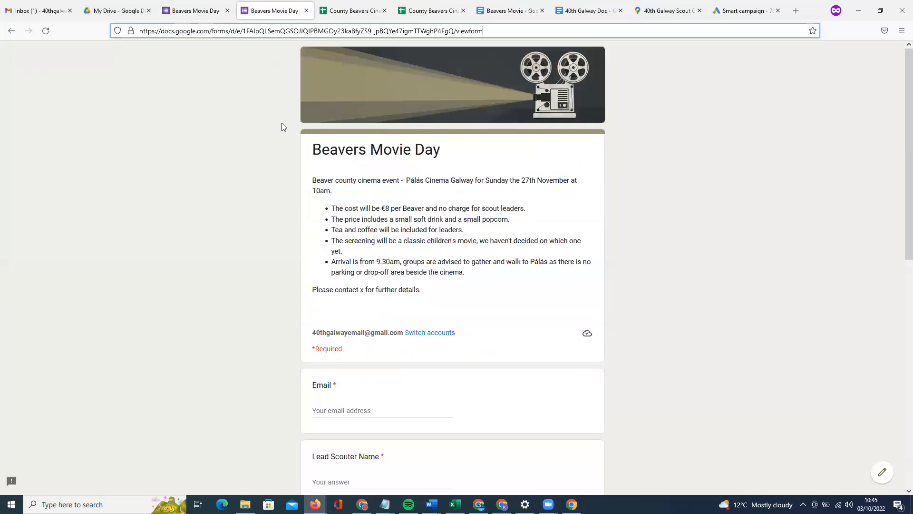
Reopen the Beavers Movie Day form from My Drive and scroll to Section 2.
{"action": "left_click", "coordinate": [195, 11]}
{"action": "left_click", "coordinate": [135, 11]}
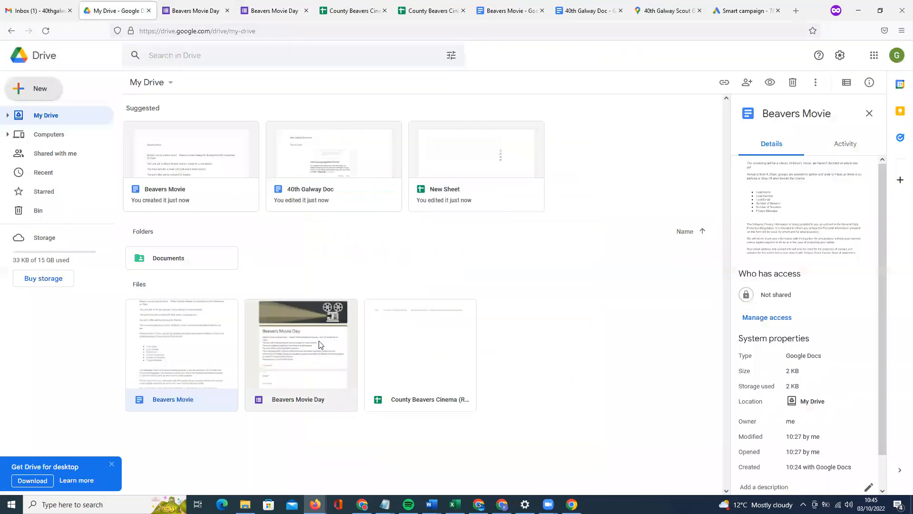
{"action": "double_click", "coordinate": [316, 333]}
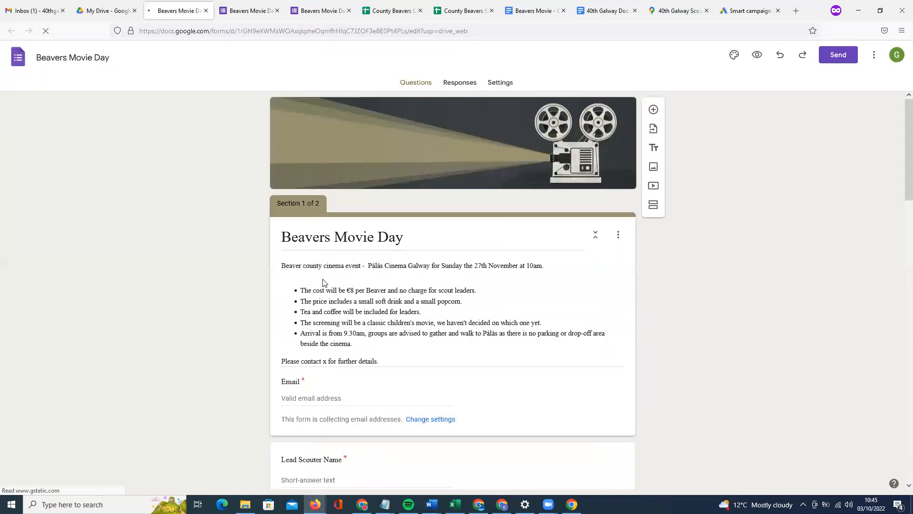
{"action": "scroll", "coordinate": [426, 293], "scroll_direction": "down", "scroll_amount": 15}
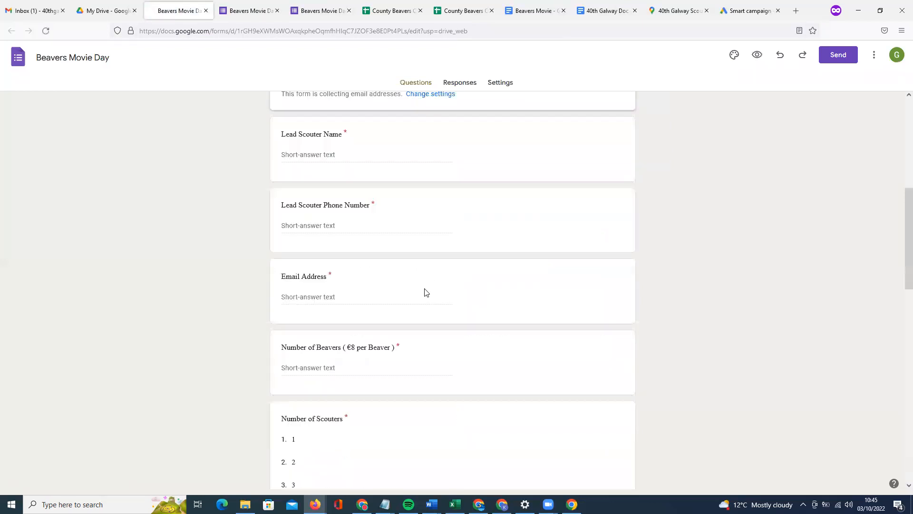
{"action": "scroll", "coordinate": [426, 295], "scroll_direction": "down", "scroll_amount": 5}
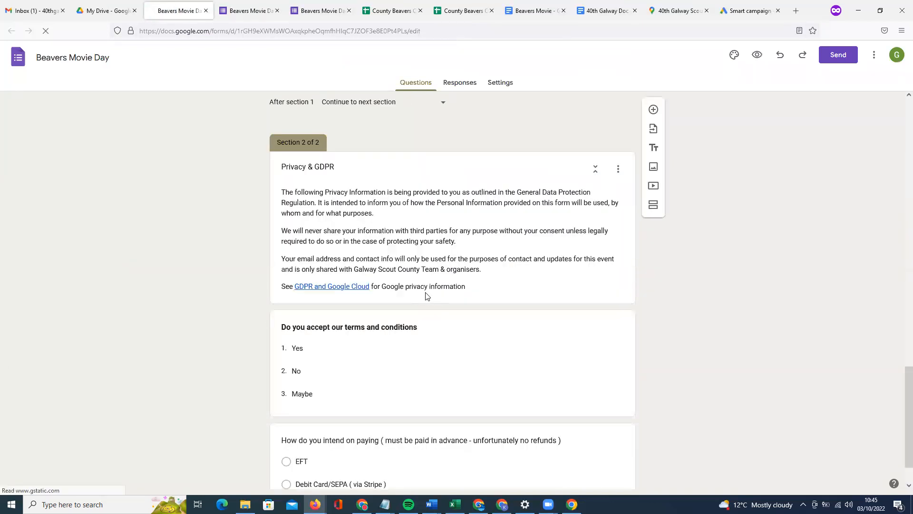
{"action": "scroll", "coordinate": [475, 404], "scroll_direction": "up", "scroll_amount": 2}
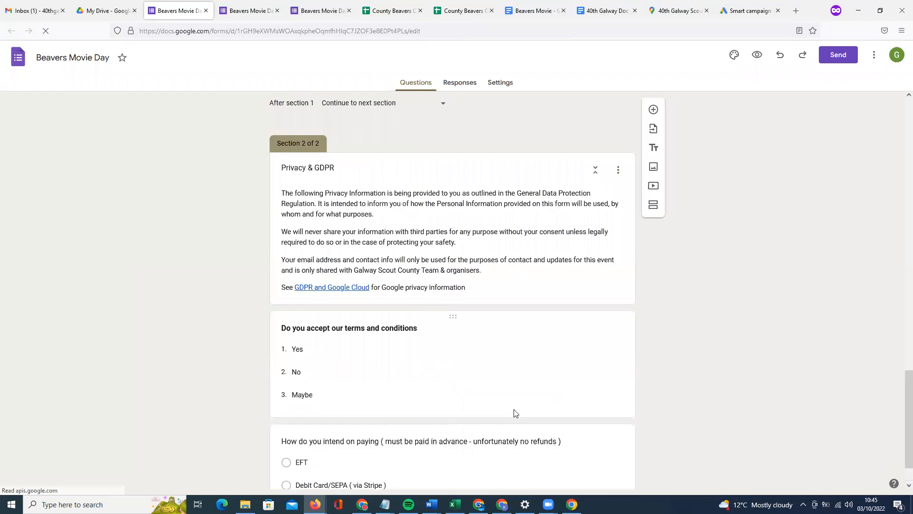
Inspect the terms and payment questions, dismissing the Style your text tip.
{"action": "left_click", "coordinate": [475, 404]}
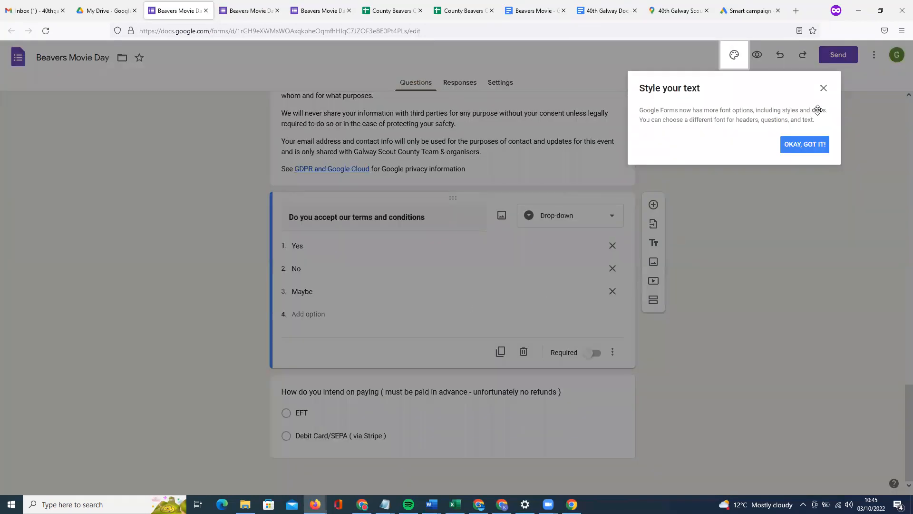
{"action": "left_click", "coordinate": [823, 88]}
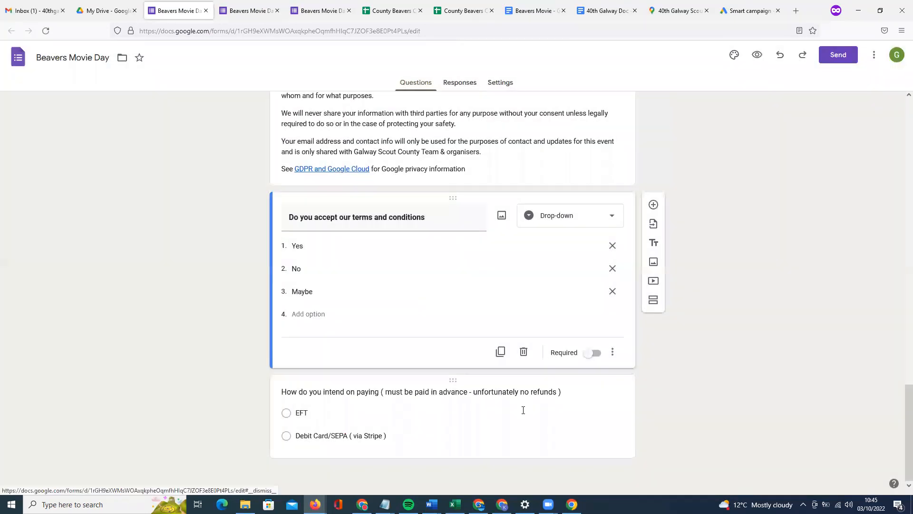
{"action": "left_click", "coordinate": [522, 409]}
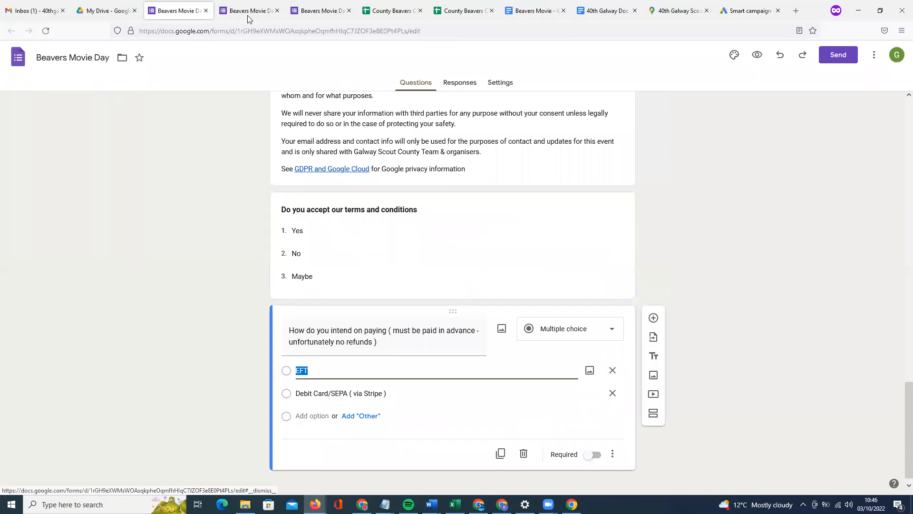
{"action": "left_click", "coordinate": [247, 14]}
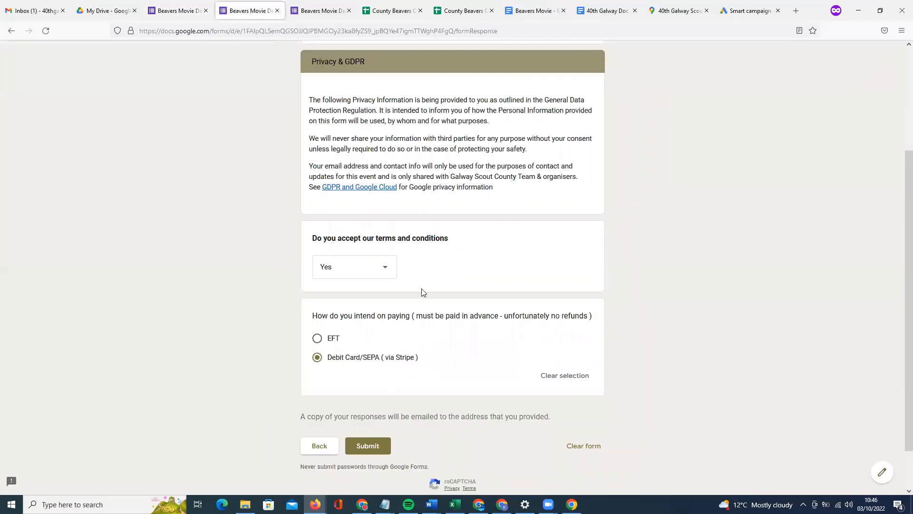
{"action": "left_click", "coordinate": [369, 448]}
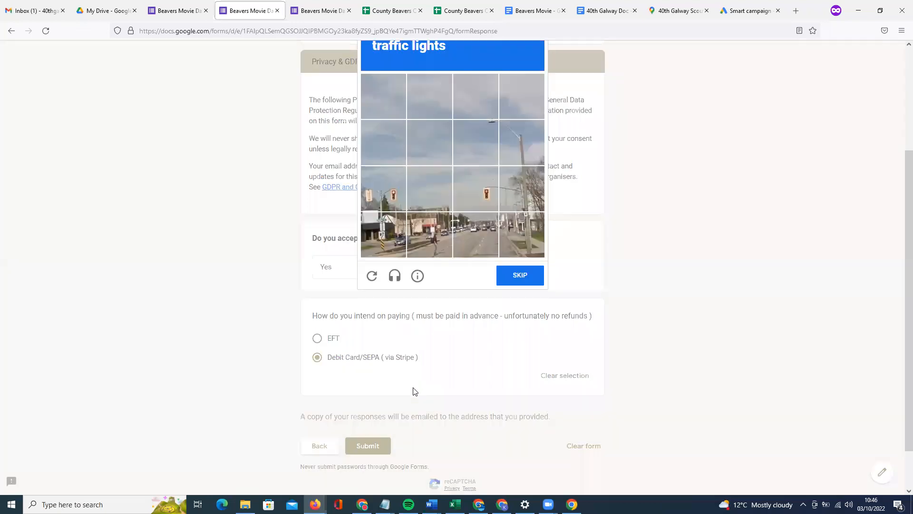
{"action": "scroll", "coordinate": [414, 391], "scroll_direction": "up", "scroll_amount": 1}
{"action": "left_click", "coordinate": [385, 250]}
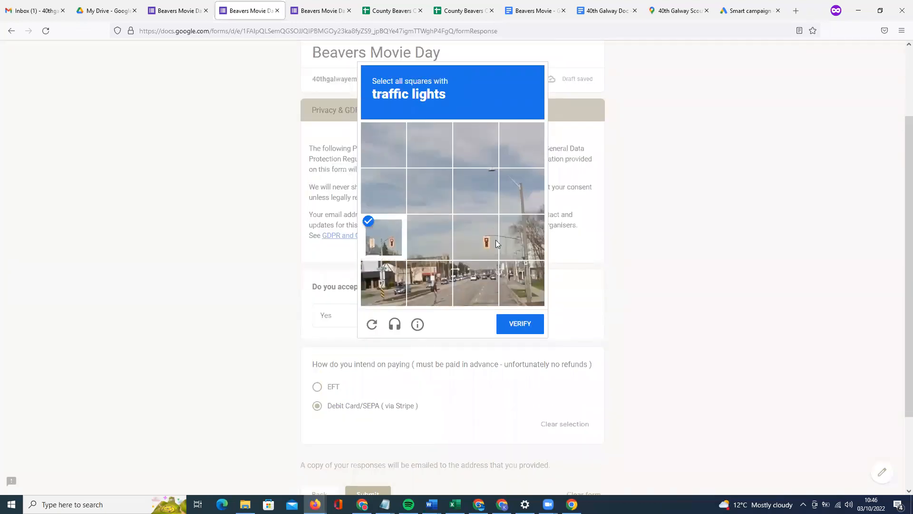
{"action": "left_click", "coordinate": [494, 239]}
{"action": "left_click", "coordinate": [533, 326]}
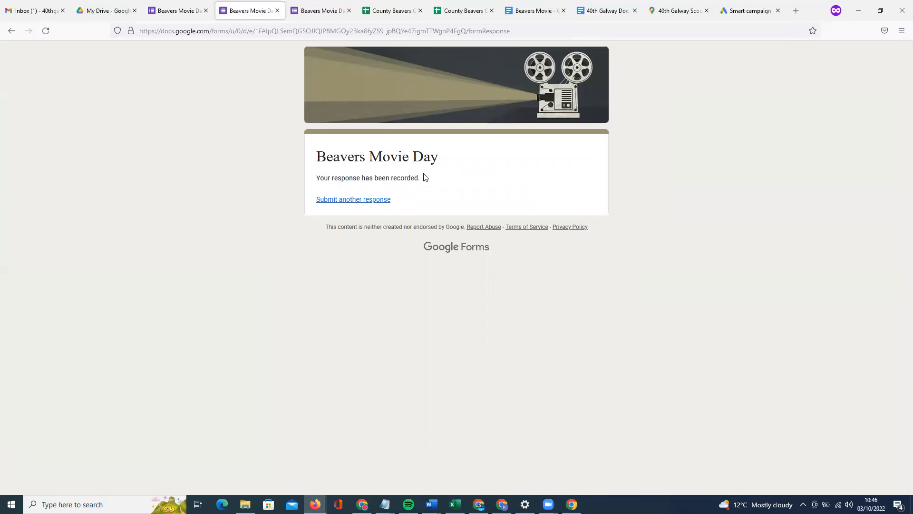
{"action": "left_click_drag", "start_coordinate": [324, 178], "coordinate": [435, 178]}
{"action": "left_click", "coordinate": [435, 177]}
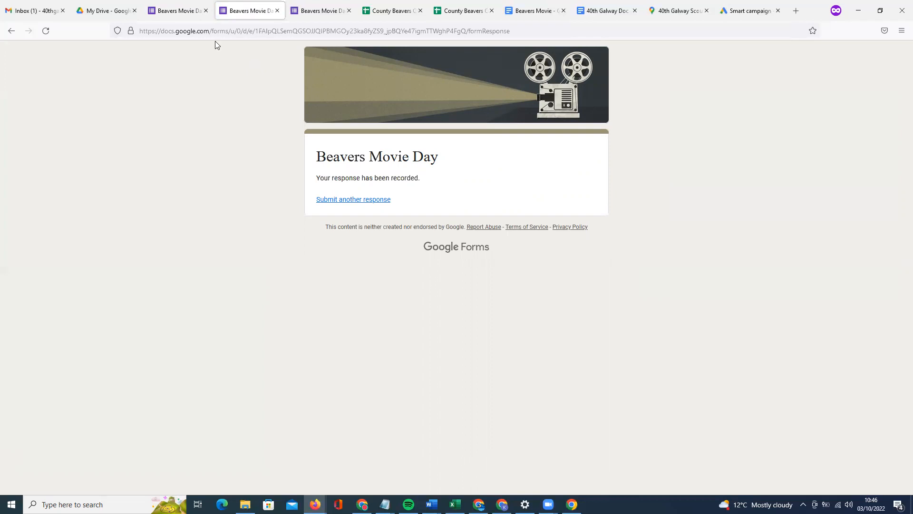
Review the form's Presentation settings, then show the Responses summary with 1 response.
{"action": "left_click", "coordinate": [187, 16]}
{"action": "scroll", "coordinate": [444, 257], "scroll_direction": "up", "scroll_amount": 10}
{"action": "left_click", "coordinate": [507, 82]}
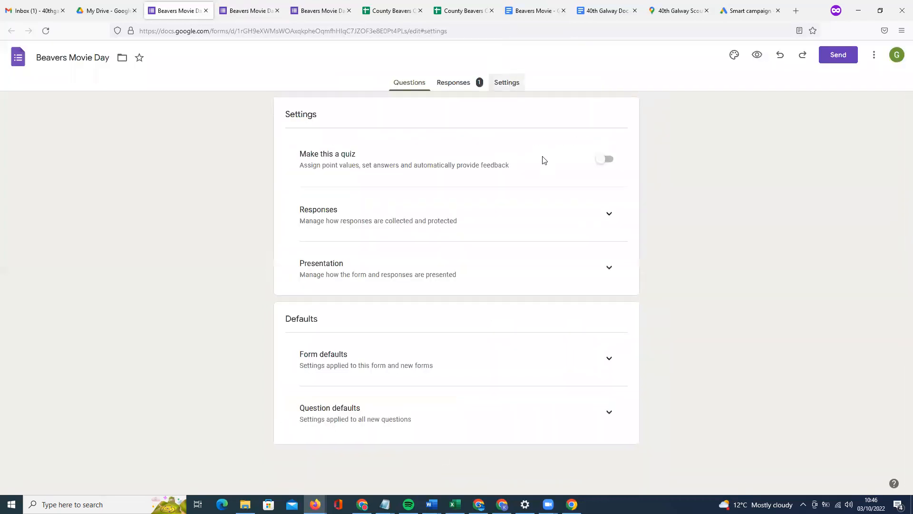
{"action": "left_click", "coordinate": [610, 266]}
{"action": "scroll", "coordinate": [505, 342], "scroll_direction": "down", "scroll_amount": 2}
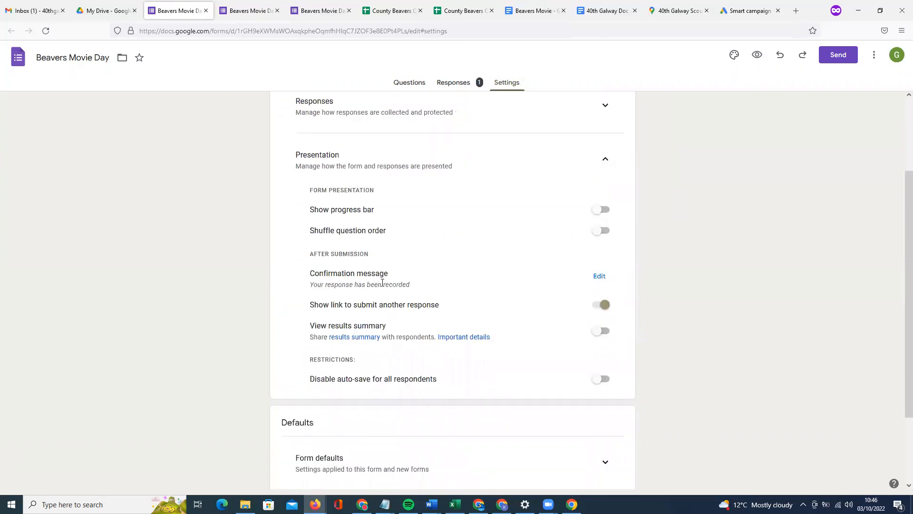
{"action": "scroll", "coordinate": [382, 283], "scroll_direction": "up", "scroll_amount": 2}
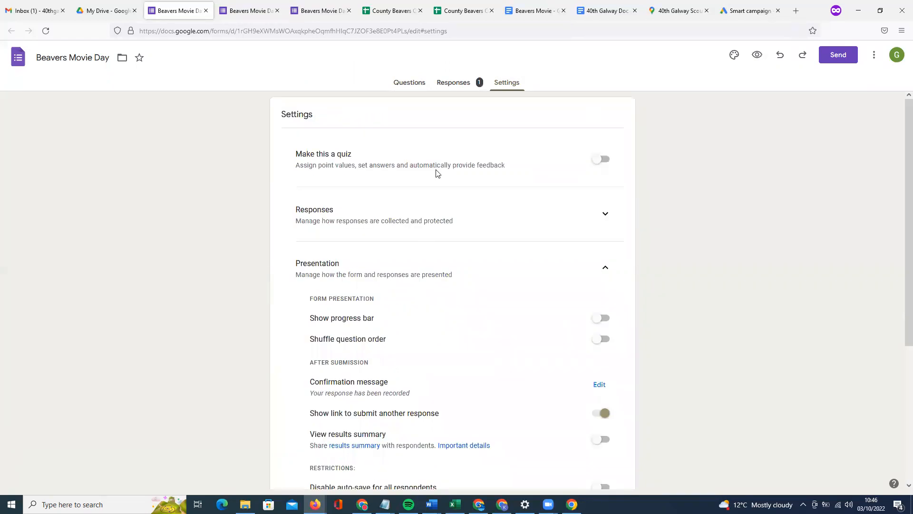
{"action": "left_click", "coordinate": [463, 85]}
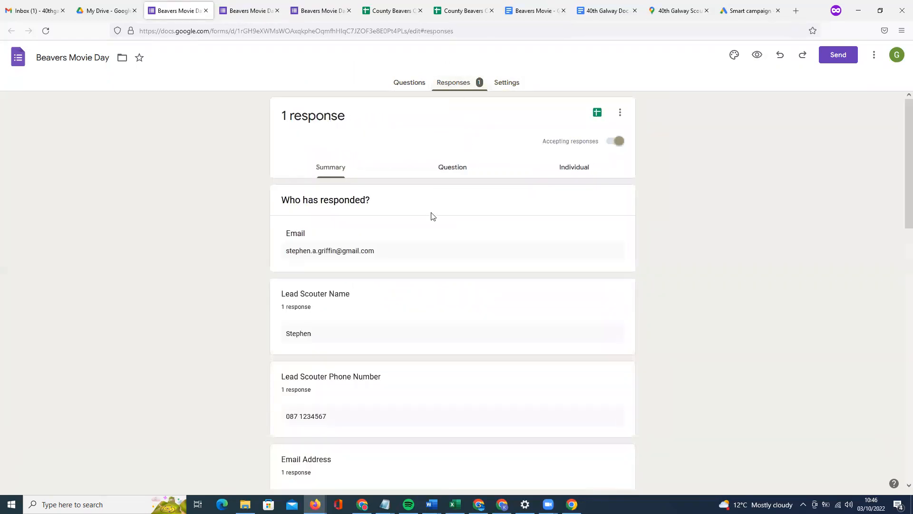
Review answers per question: Lead Scouter Phone Number, Number of Beavers, Number of Scouters.
{"action": "scroll", "coordinate": [412, 277], "scroll_direction": "down", "scroll_amount": 10}
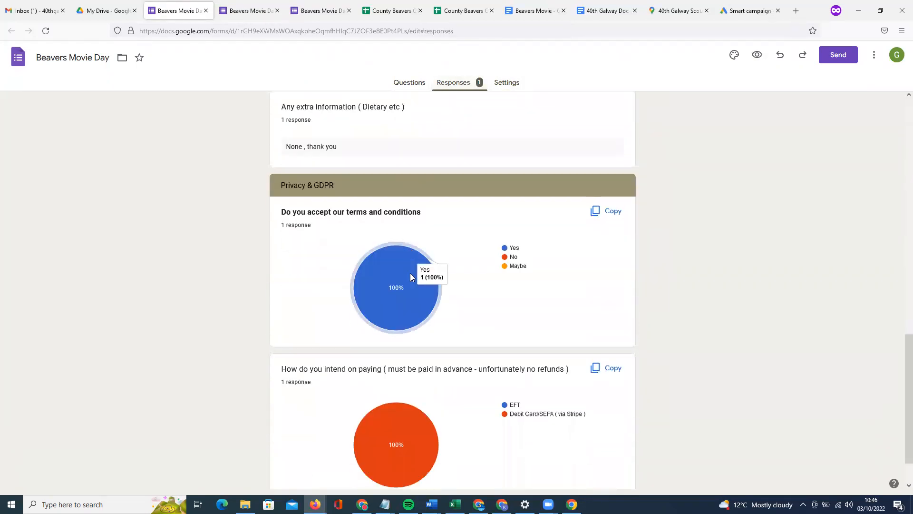
{"action": "scroll", "coordinate": [410, 274], "scroll_direction": "up", "scroll_amount": 10}
{"action": "scroll", "coordinate": [410, 275], "scroll_direction": "down", "scroll_amount": 6}
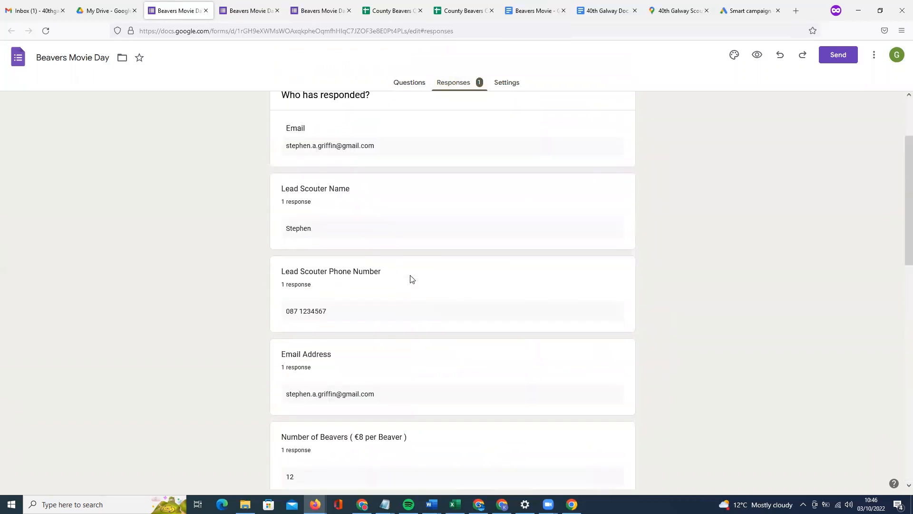
{"action": "scroll", "coordinate": [433, 268], "scroll_direction": "up", "scroll_amount": 8}
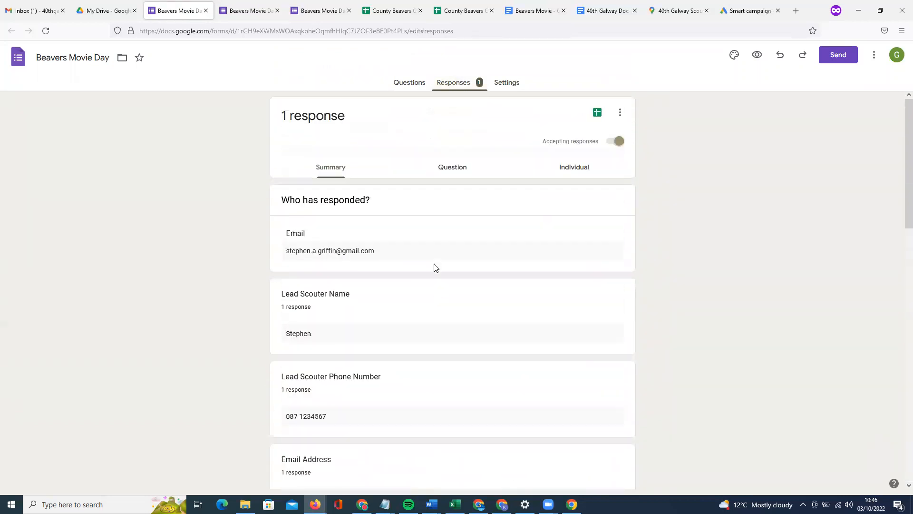
{"action": "left_click", "coordinate": [458, 169]}
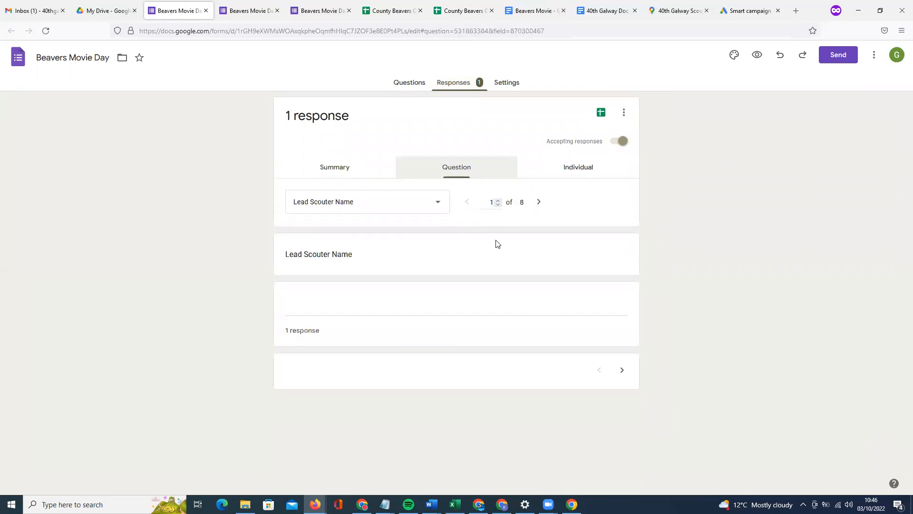
{"action": "left_click", "coordinate": [434, 205]}
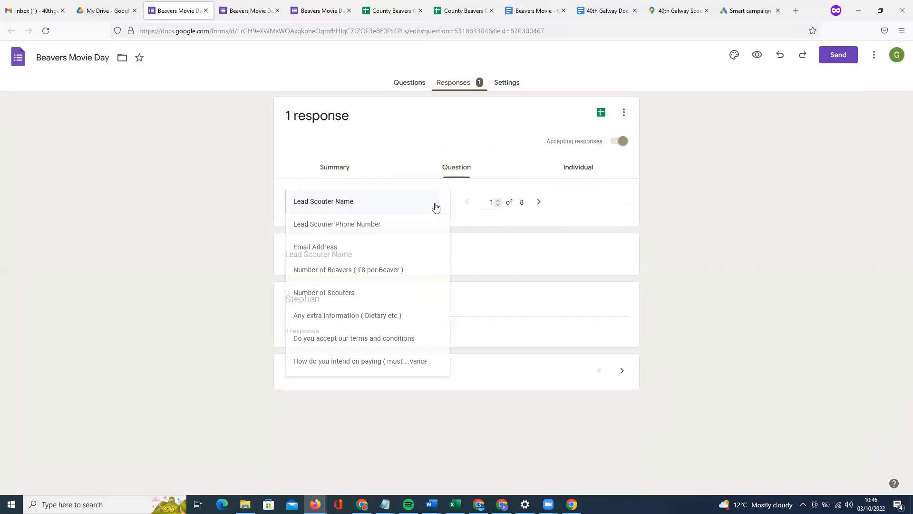
{"action": "left_click", "coordinate": [412, 228]}
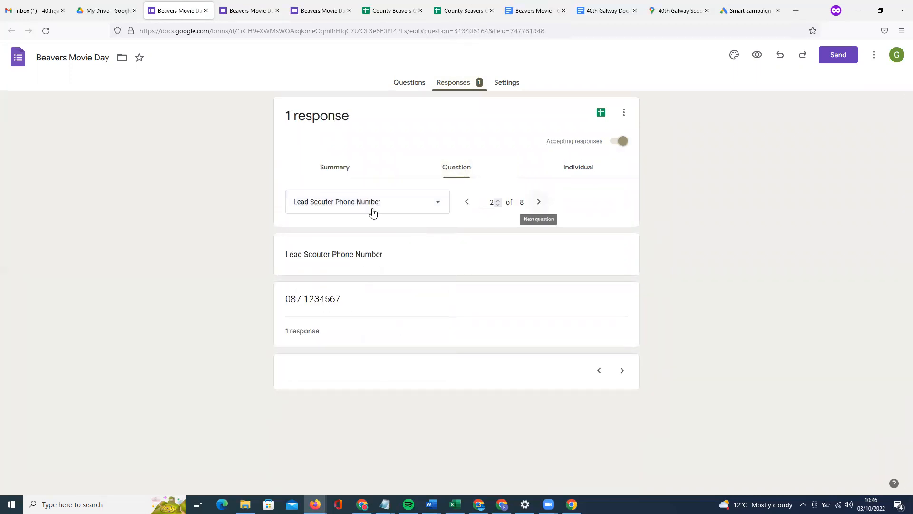
{"action": "left_click", "coordinate": [401, 205]}
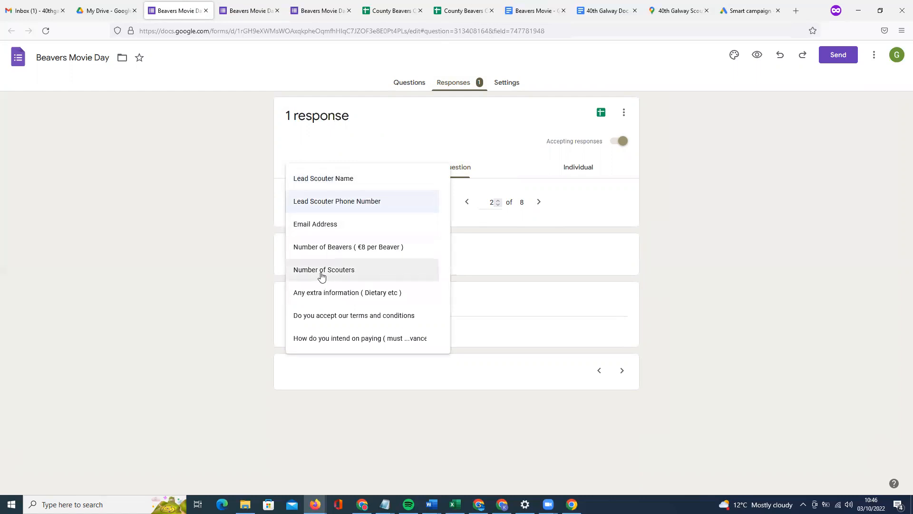
{"action": "left_click", "coordinate": [327, 244]}
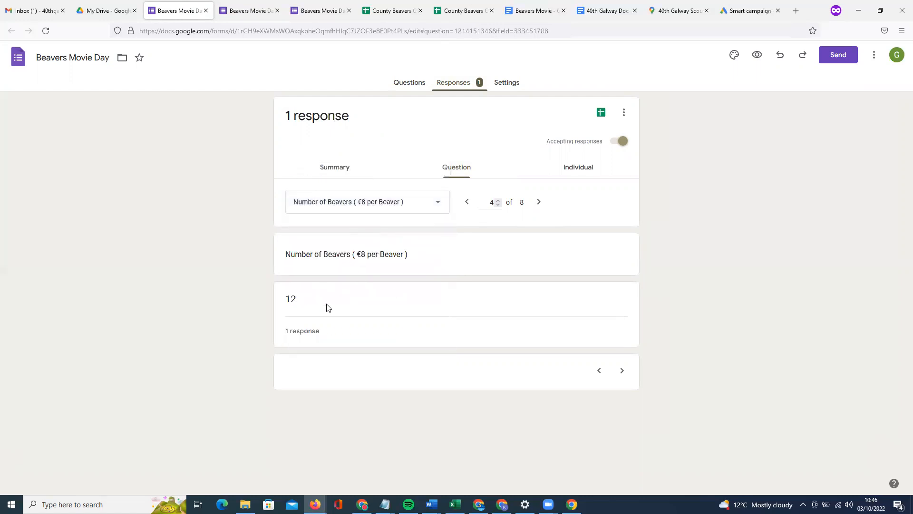
{"action": "left_click", "coordinate": [539, 202]}
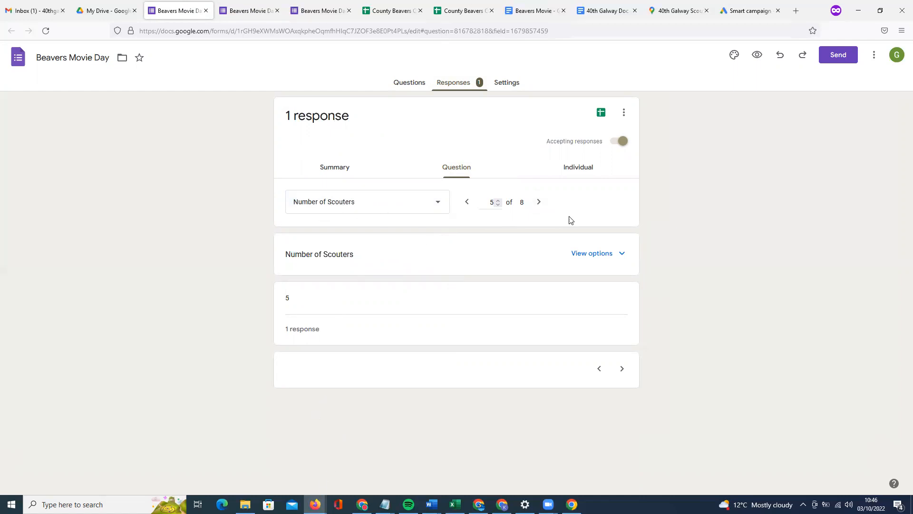
Show the test submission in the Individual response view.
{"action": "left_click", "coordinate": [586, 169]}
{"action": "left_click", "coordinate": [389, 202]}
{"action": "left_click", "coordinate": [539, 209]}
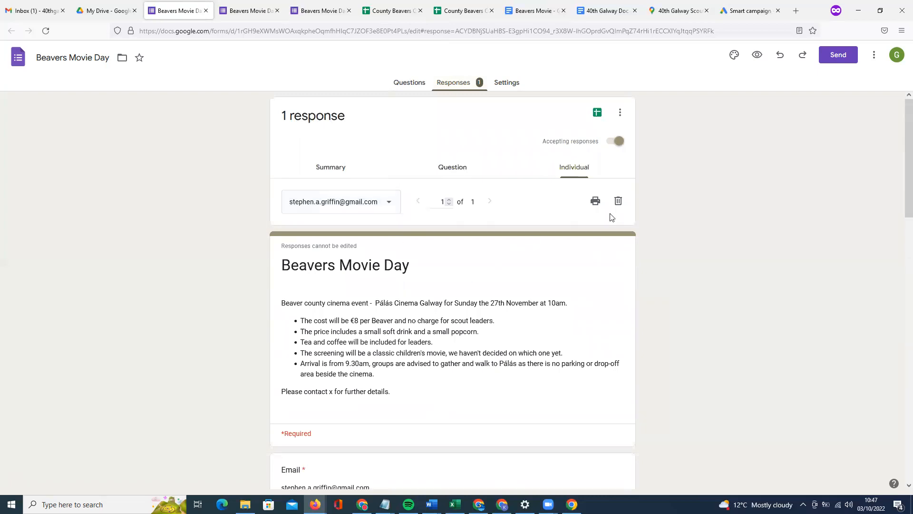
Download responses as Beavers Movie Day CSV and switch to the County Beavers Cinema (Responses) sheet.
{"action": "left_click", "coordinate": [620, 113]}
{"action": "left_click", "coordinate": [518, 184]}
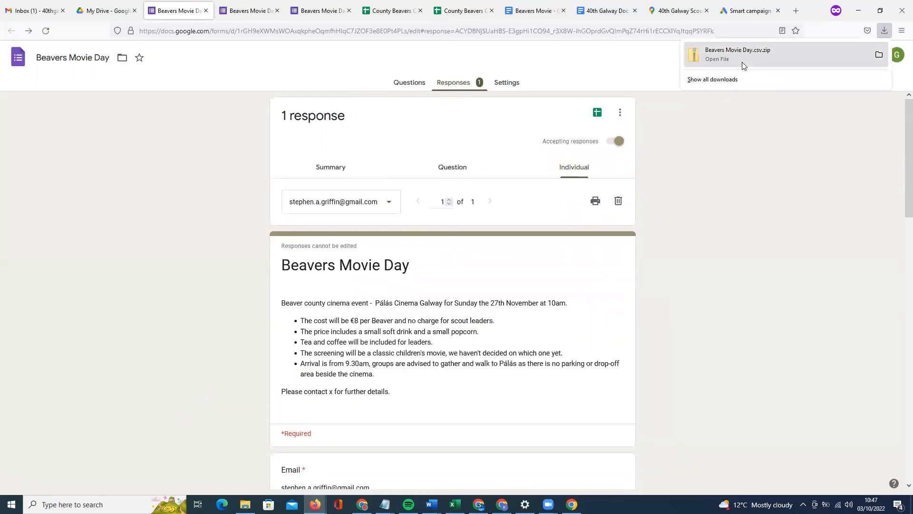
{"action": "left_click", "coordinate": [386, 10]}
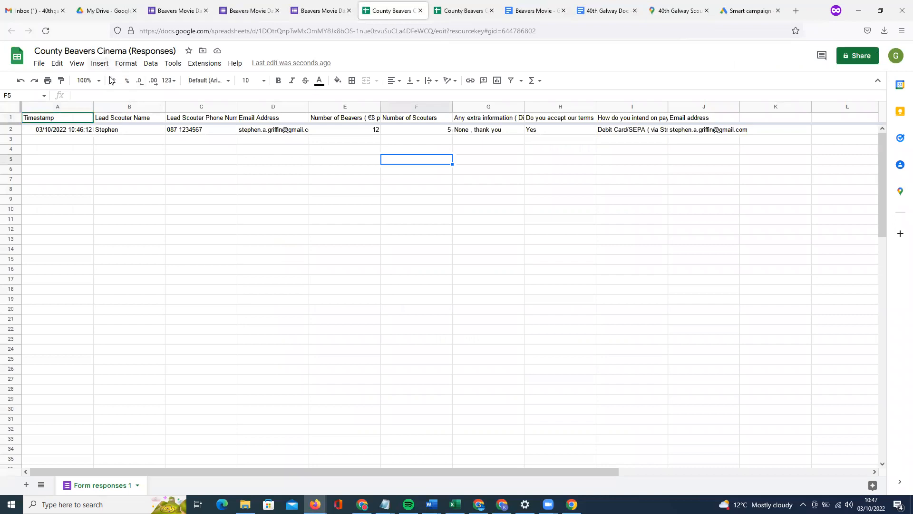
Switch from the response spreadsheet to the My Drive file list.
{"action": "left_click", "coordinate": [109, 10]}
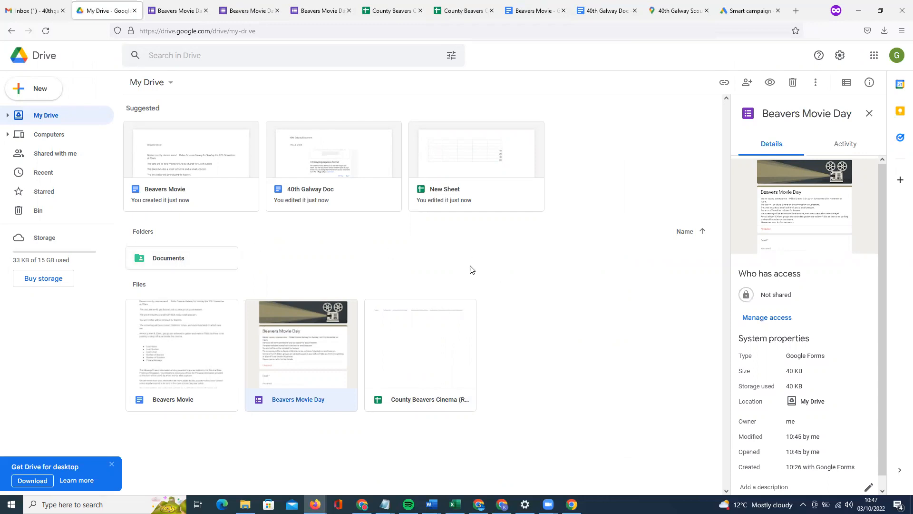
Check the County Beavers Cinema sheet's Share settings and close them unchanged.
{"action": "right_click", "coordinate": [417, 339]}
{"action": "left_click", "coordinate": [459, 180]}
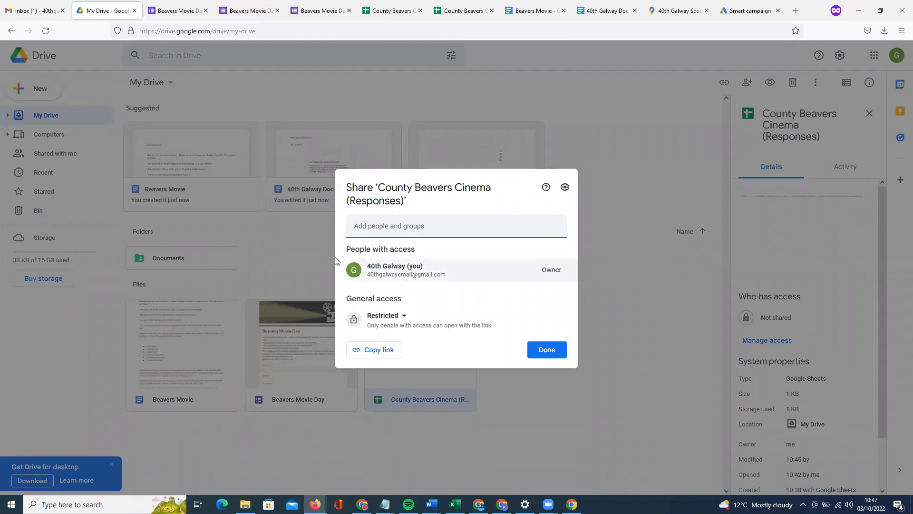
{"action": "left_click", "coordinate": [300, 245]}
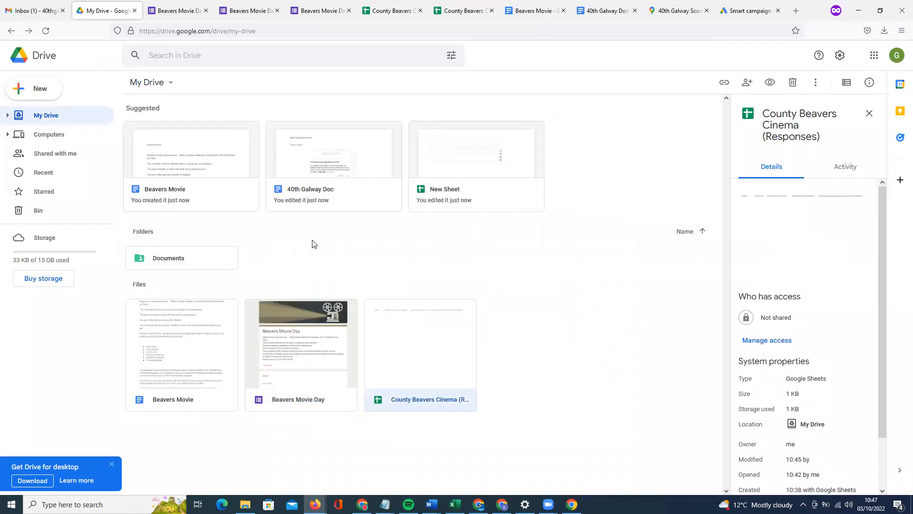
Return to the Beavers Movie Day form's Questions view and scroll through it.
{"action": "left_click", "coordinate": [188, 10]}
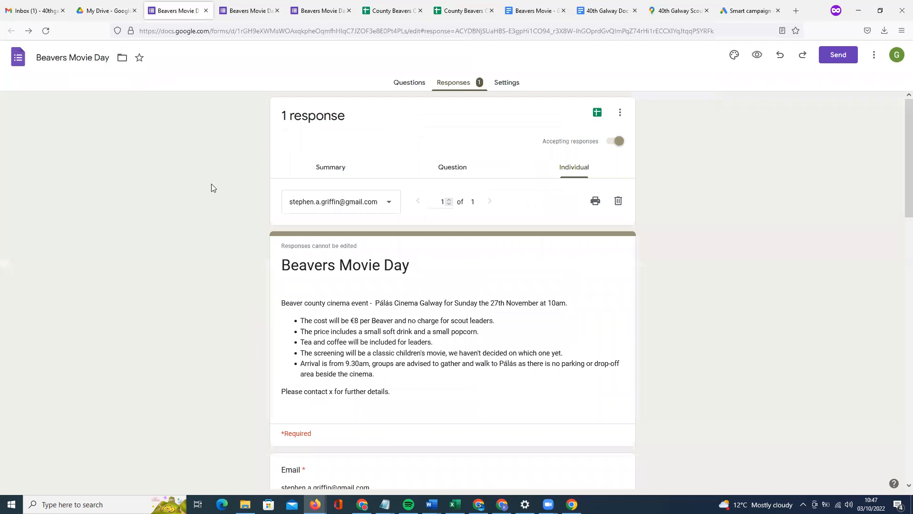
{"action": "left_click", "coordinate": [409, 84]}
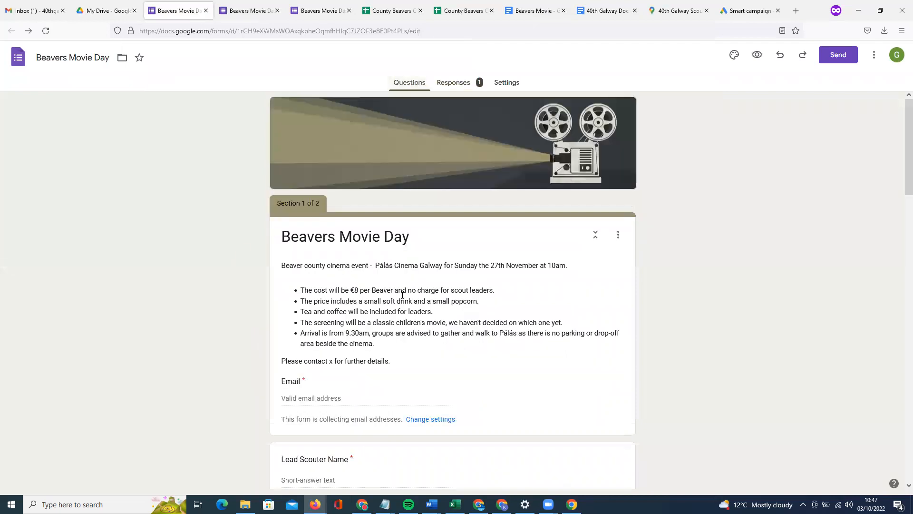
{"action": "scroll", "coordinate": [402, 299], "scroll_direction": "down", "scroll_amount": 3}
{"action": "scroll", "coordinate": [402, 298], "scroll_direction": "down", "scroll_amount": 5}
{"action": "scroll", "coordinate": [402, 295], "scroll_direction": "up", "scroll_amount": 8}
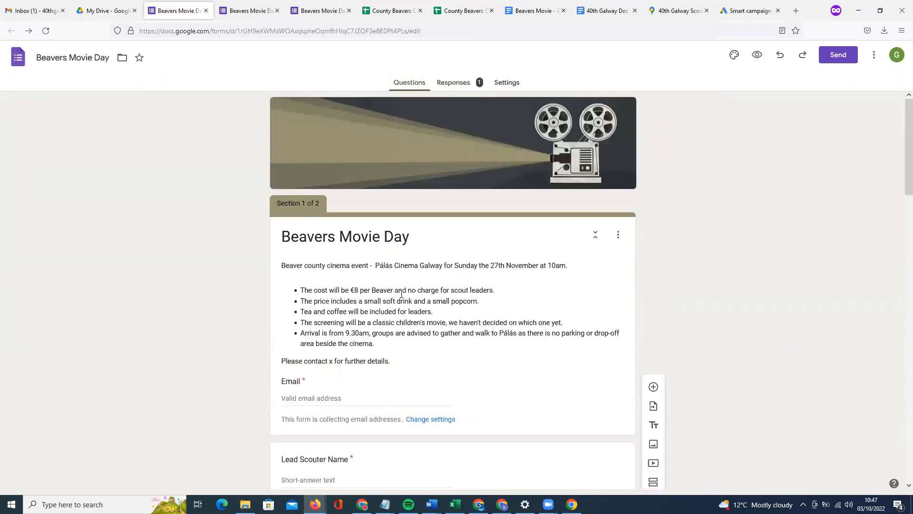